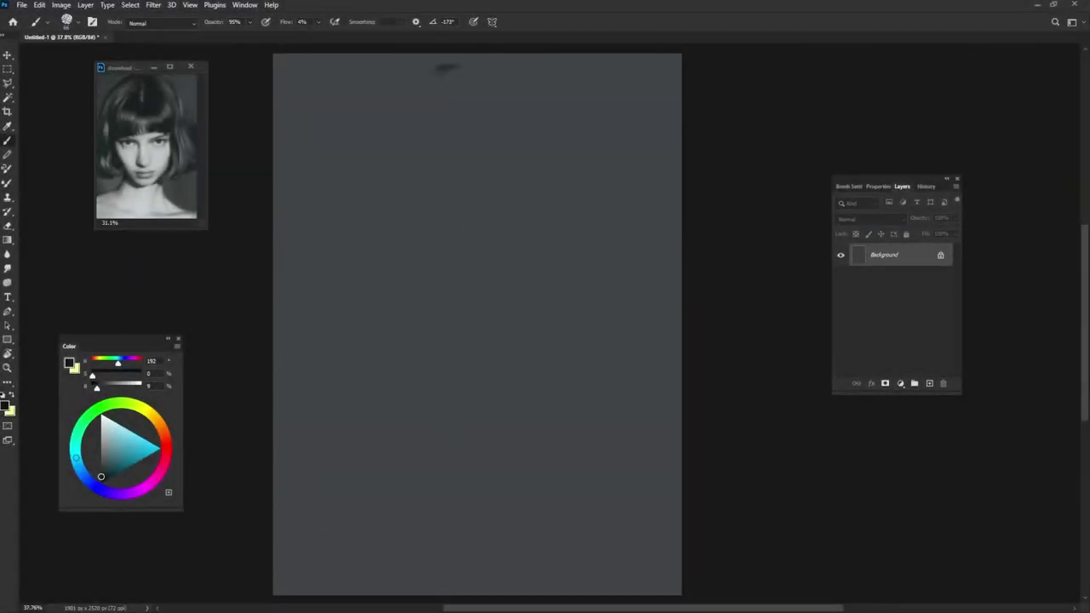
Step: Set brush Flow to 55% and outline the jaw, lower face and skull
left_click_drag(315, 23, 346, 39)
mouse_move(368, 317)
left_mouse_down()
mouse_move(373, 367)
mouse_move(475, 448)
mouse_move(552, 379)
left_mouse_up()
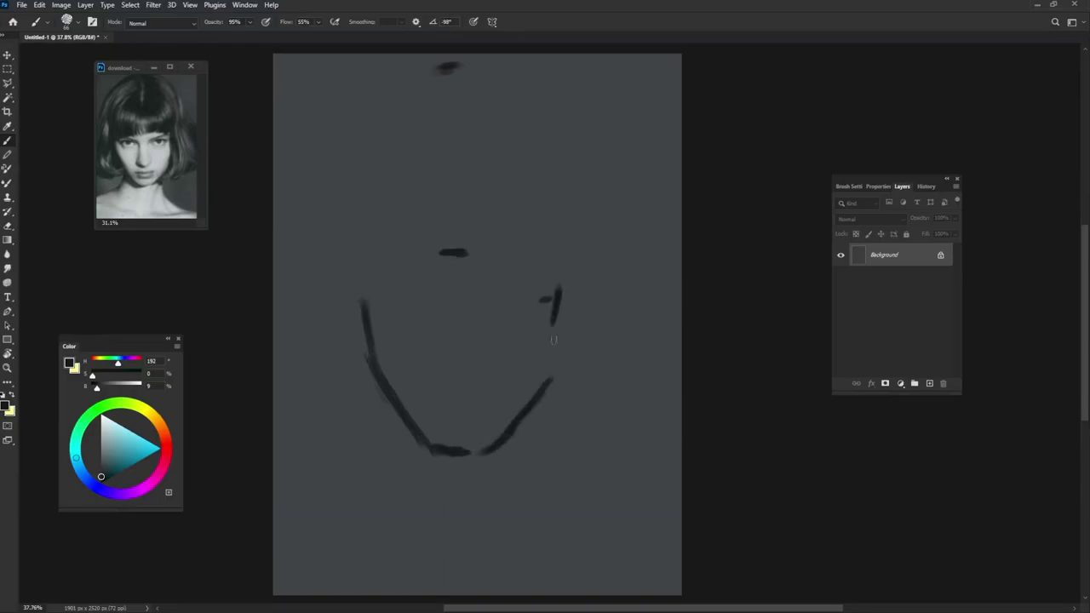
mouse_move(362, 290)
left_mouse_down()
mouse_move(519, 250)
mouse_move(560, 290)
left_mouse_up()
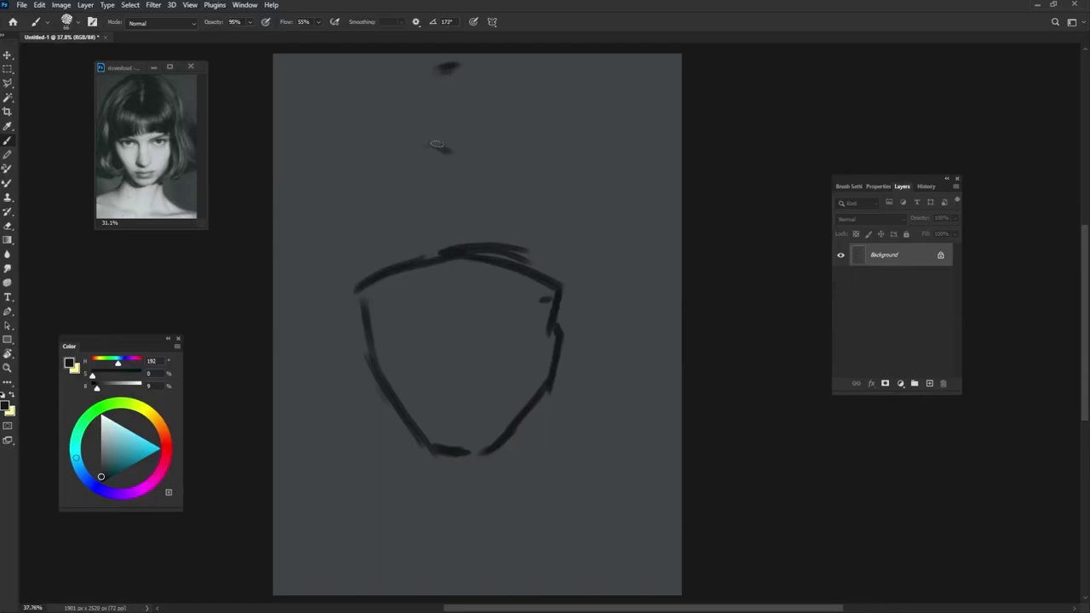
mouse_move(436, 144)
left_mouse_down()
mouse_move(358, 208)
mouse_move(341, 294)
left_mouse_up()
mouse_move(477, 141)
left_mouse_down()
mouse_move(536, 175)
mouse_move(566, 288)
left_mouse_up()
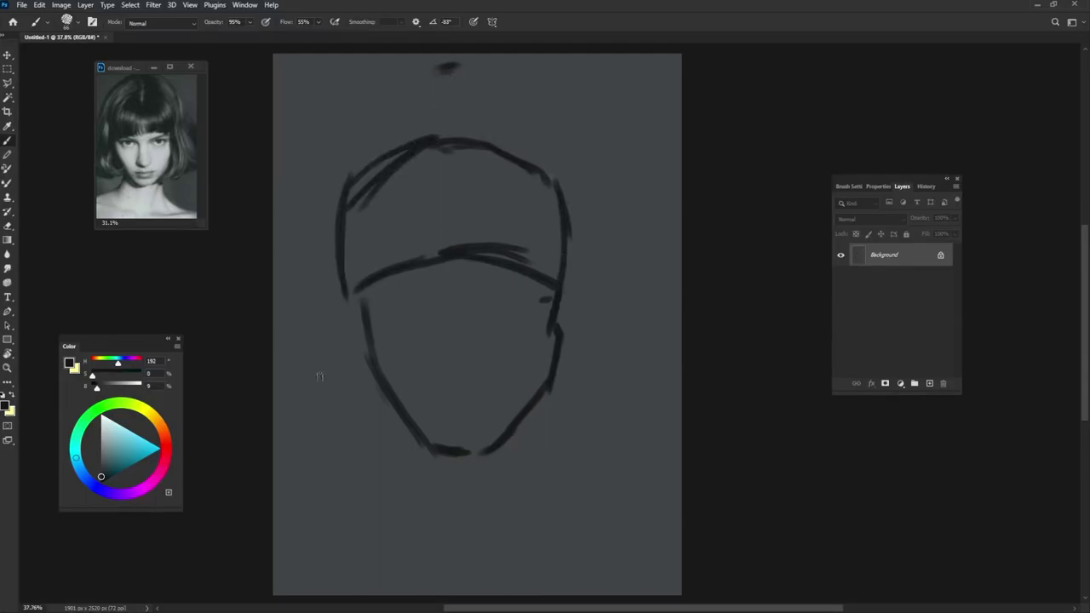
Step: Sketch the bob hair lines over the head and down both sides, with chin hatching
left_click_drag(332, 152, 274, 313)
left_click_drag(330, 121, 279, 286)
mouse_move(305, 145)
left_mouse_down()
mouse_move(417, 55)
mouse_move(468, 64)
mouse_move(596, 140)
mouse_move(626, 223)
mouse_move(680, 268)
left_mouse_up()
left_click_drag(310, 169, 284, 245)
mouse_move(340, 468)
left_mouse_down()
mouse_move(266, 436)
mouse_move(379, 478)
mouse_move(401, 430)
left_mouse_up()
left_click_drag(558, 409, 545, 447)
left_click_drag(603, 405, 549, 451)
Step: Thicken the left jaw and draw the neck and shoulder lines with hatching
mouse_move(350, 294)
left_mouse_down()
mouse_move(408, 436)
mouse_move(392, 501)
left_mouse_up()
left_click_drag(528, 415, 538, 487)
mouse_move(402, 431)
left_mouse_down()
mouse_move(398, 516)
mouse_move(283, 576)
left_mouse_up()
left_click_drag(527, 422, 557, 552)
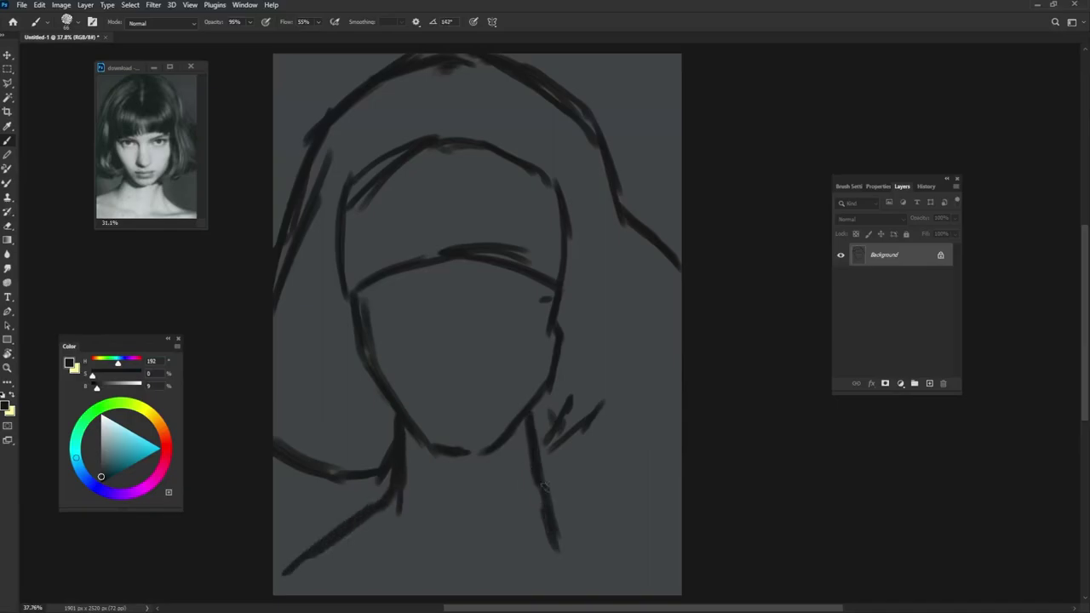
left_click_drag(545, 466, 626, 569)
left_click_drag(572, 342, 535, 420)
left_click_drag(642, 400, 555, 453)
left_click_drag(681, 290, 566, 466)
left_click_drag(388, 451, 341, 334)
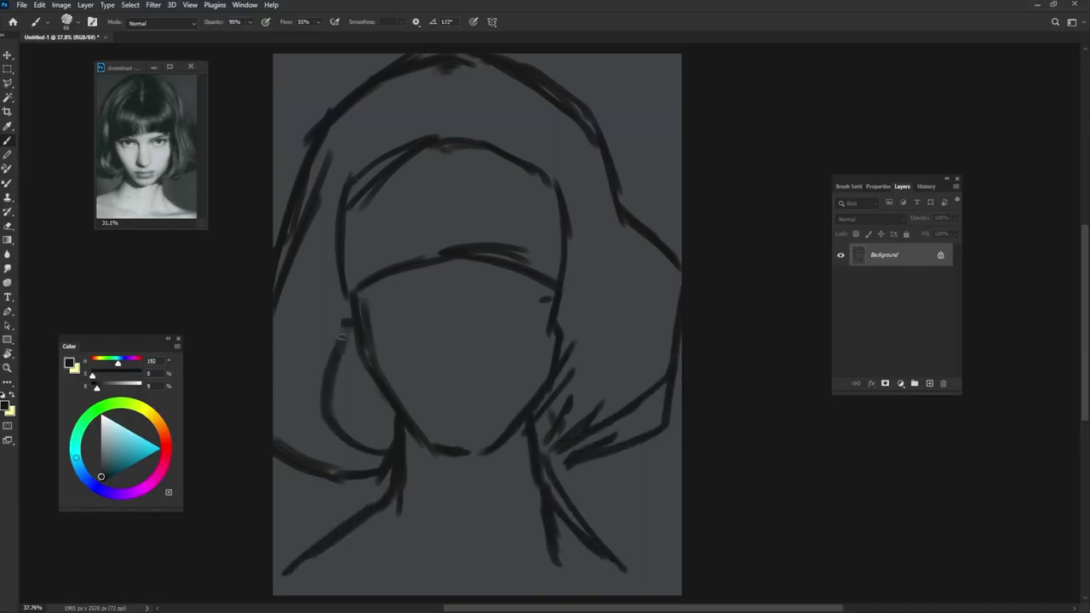
Step: Enlarge the brush, paint the hair mass dark and fill the face light grey
key("]")
key("]")
key("]")
mouse_move(443, 77)
left_mouse_down()
mouse_move(312, 280)
mouse_move(479, 90)
mouse_move(571, 401)
mouse_move(633, 389)
left_mouse_up()
mouse_move(358, 289)
left_mouse_down()
mouse_move(336, 309)
mouse_move(337, 196)
left_mouse_up()
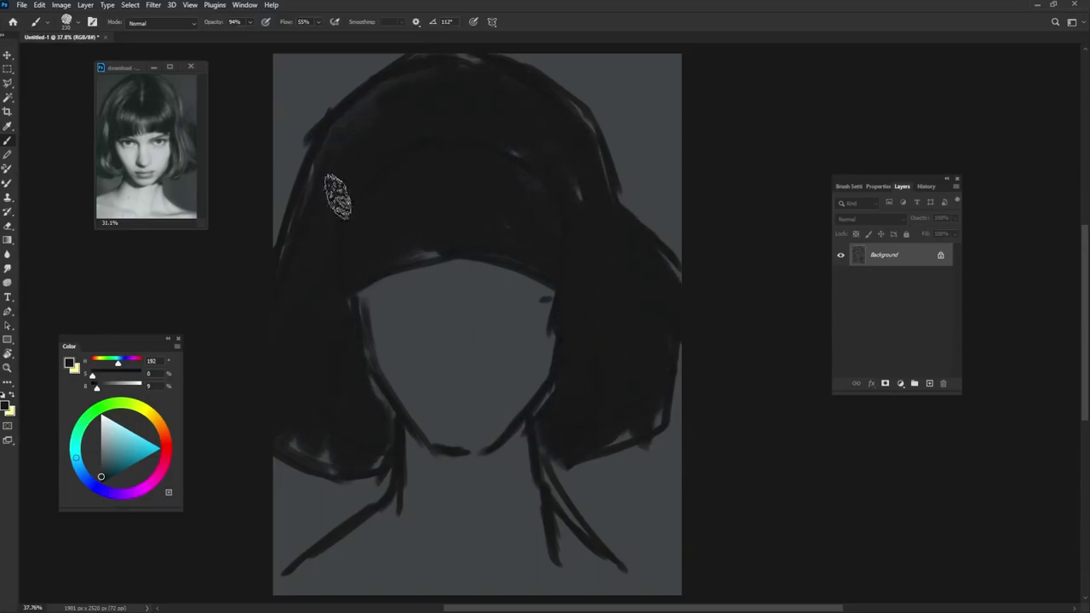
left_click(101, 454)
mouse_move(417, 409)
left_mouse_down()
mouse_move(400, 290)
mouse_move(459, 443)
mouse_move(509, 279)
mouse_move(425, 451)
mouse_move(407, 555)
mouse_move(324, 587)
mouse_move(596, 545)
left_mouse_up()
Step: Paint a near-black hairline and darken the top edges of the face
left_click(101, 465)
left_click(476, 198, "alt")
left_click_drag(358, 285, 500, 264)
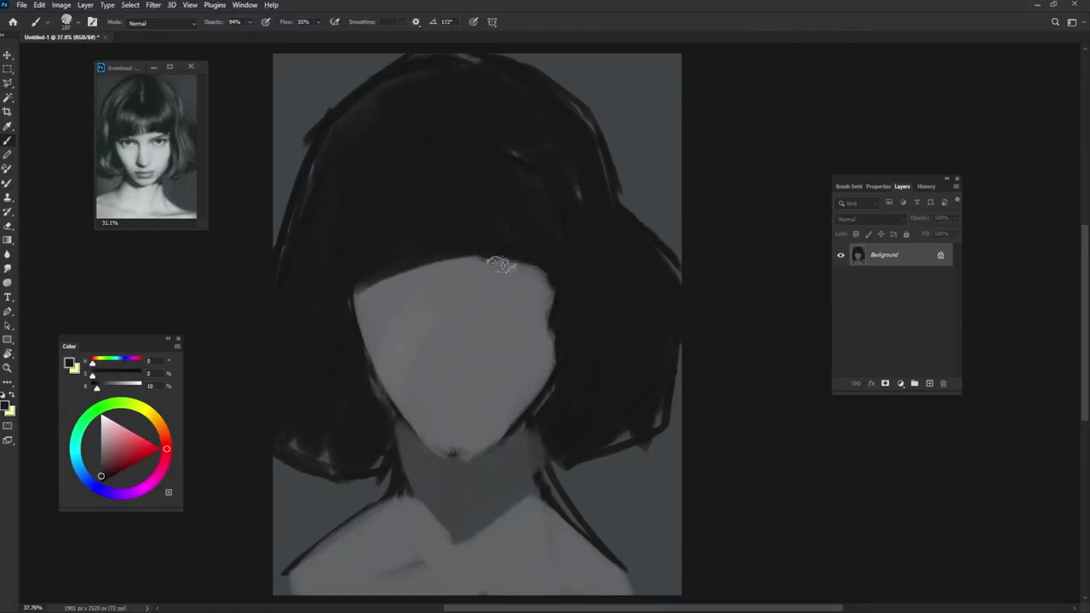
mouse_move(376, 281)
left_mouse_down()
mouse_move(438, 284)
mouse_move(537, 259)
left_mouse_up()
Step: Add two lighter grey strands in the bangs and paint the left eye socket
left_click(523, 242, "alt")
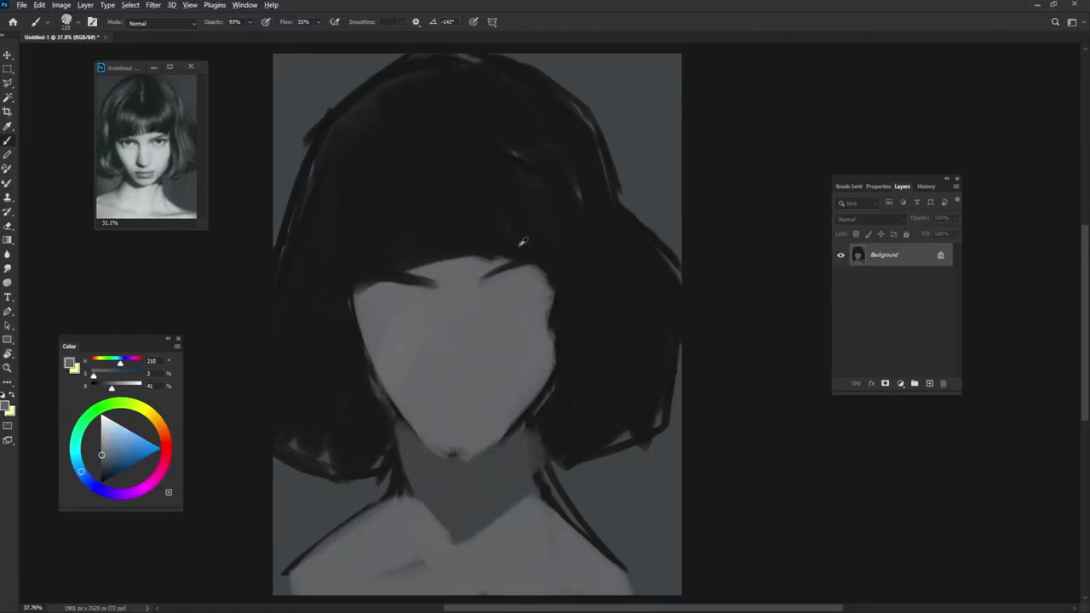
left_click(443, 250, "alt")
left_click(443, 195, "alt")
left_click_drag(440, 229, 440, 253)
left_click_drag(464, 229, 471, 264)
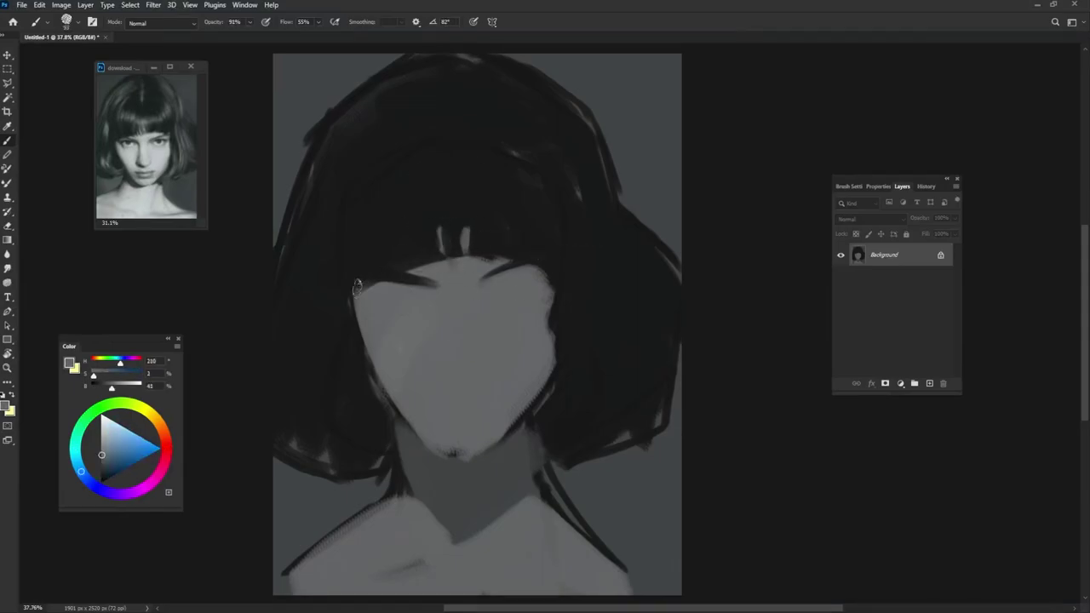
left_click(389, 277, "alt")
left_click_drag(350, 294, 528, 278)
Step: Paint a darker nose shape and darken the hair left of the face
left_click(459, 362, "alt")
mouse_move(436, 361)
left_mouse_down()
mouse_move(469, 368)
mouse_move(453, 371)
mouse_move(485, 399)
left_mouse_up()
left_click(460, 365, "alt")
left_click(362, 378, "alt")
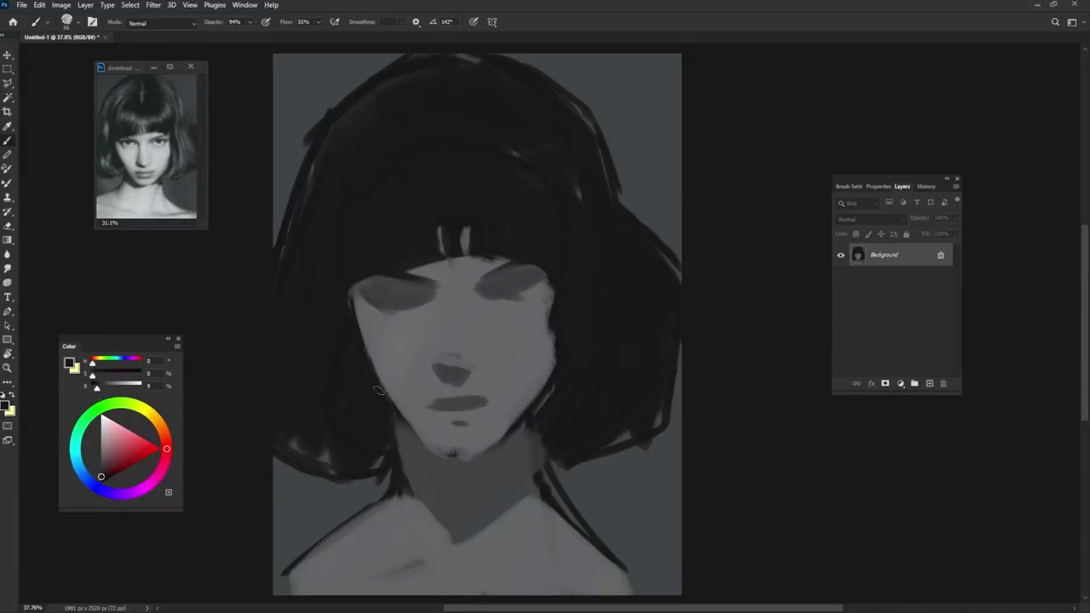
left_click_drag(378, 390, 293, 447)
Step: Shade the right jaw and left cheek, then lighten the chin and jaw
left_click(558, 278, "alt")
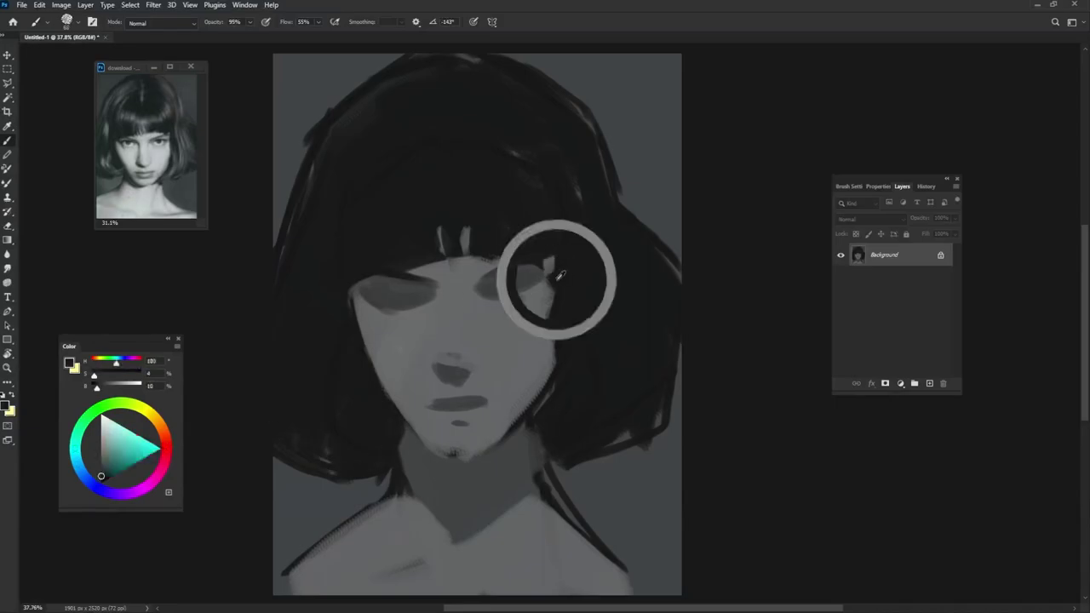
left_click(558, 334, "alt")
left_click_drag(554, 340, 517, 433)
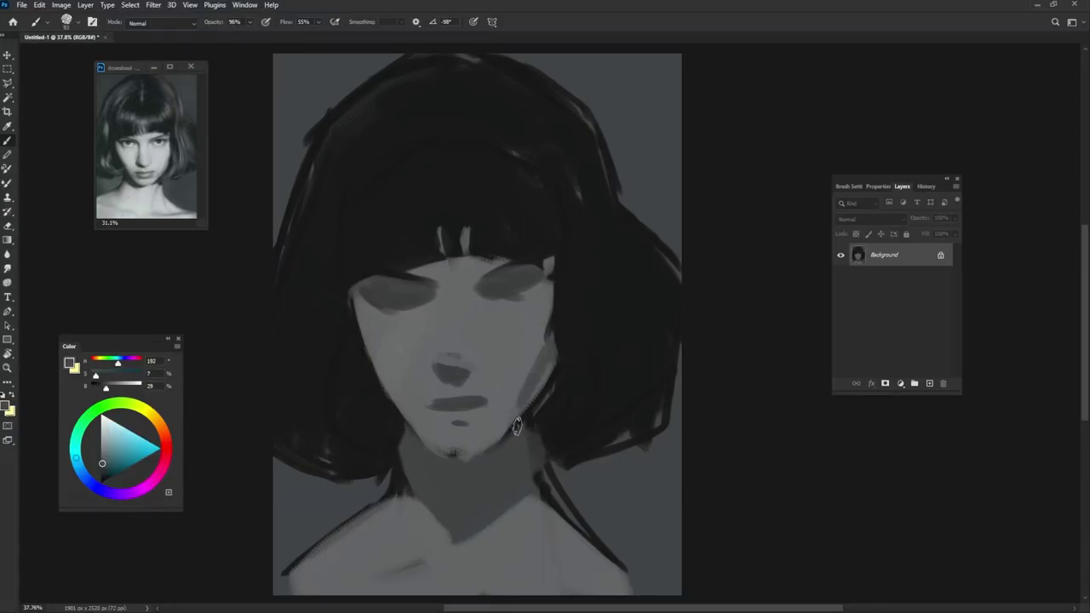
left_click_drag(358, 328, 383, 372)
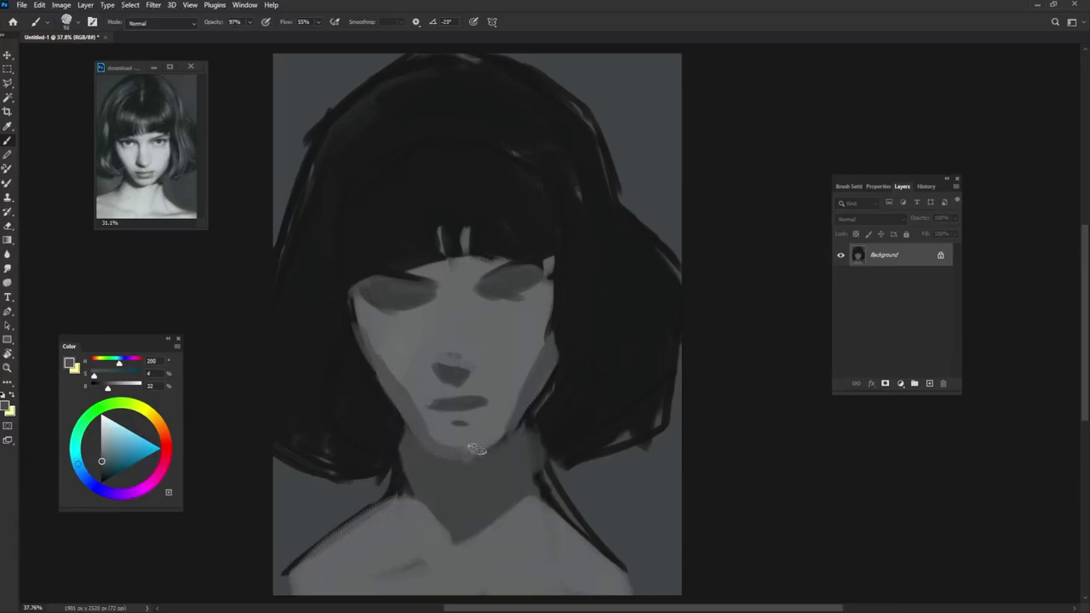
left_click(418, 415, "alt")
left_click_drag(421, 417, 474, 466)
left_click(460, 429, "alt")
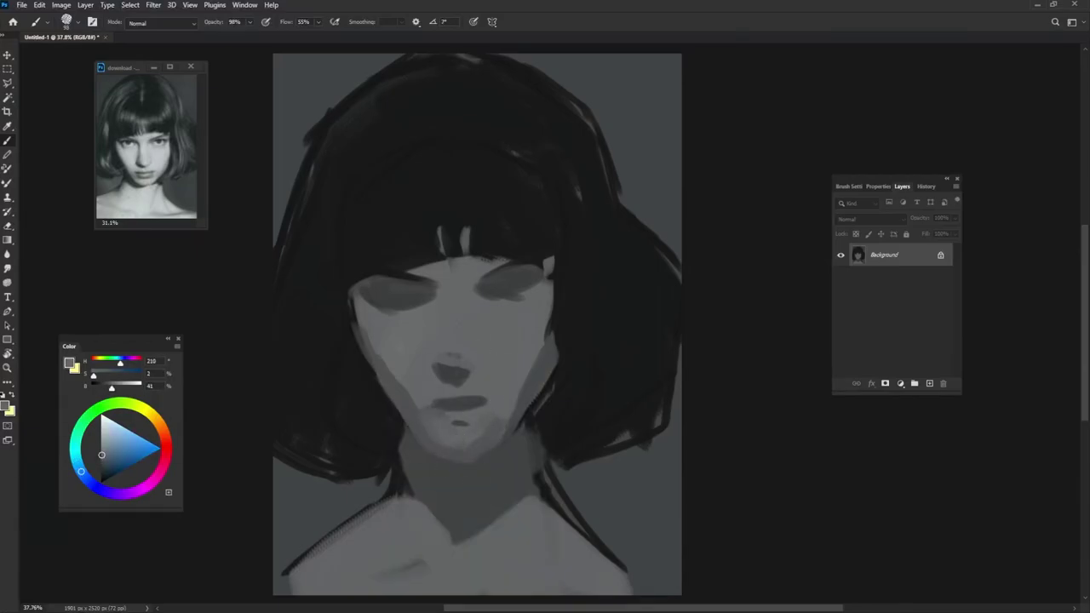
left_click(414, 299, "alt")
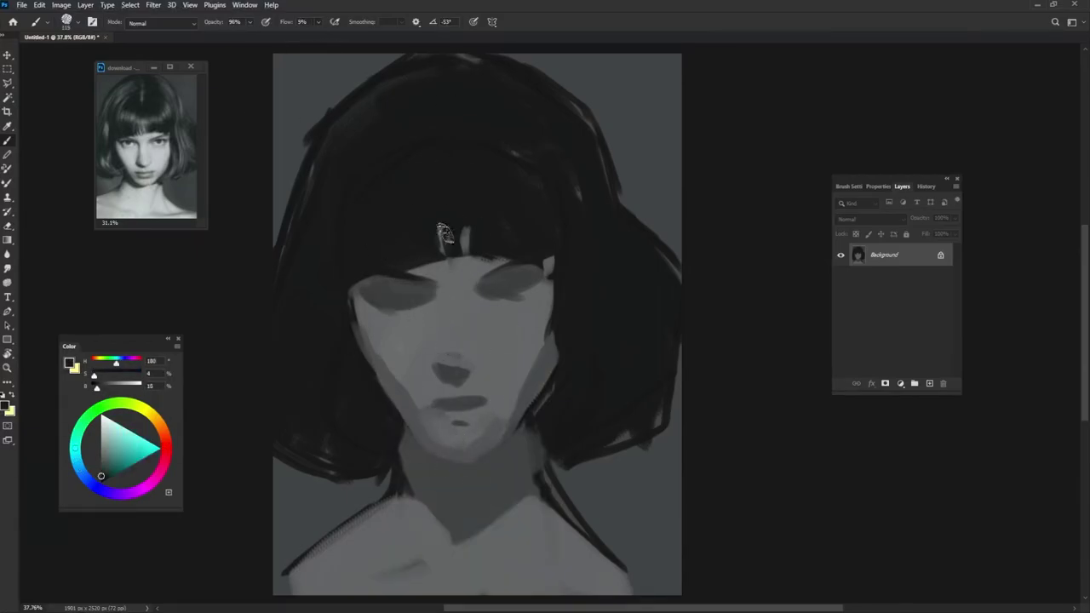
Step: Add soft light grey strokes in the hair on the left
left_click(330, 400, "alt")
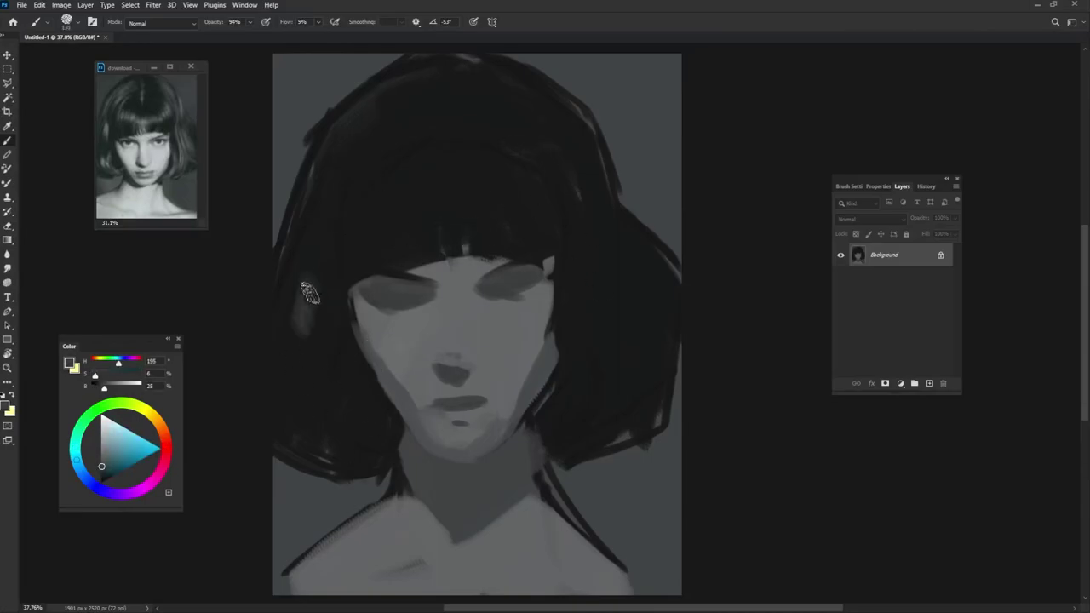
left_click_drag(309, 293, 314, 328)
left_click_drag(306, 409, 328, 443)
right_click(355, 404)
key("Escape")
Step: Darken the right jaw and neck edge and shade under the chin
left_click(511, 358, "alt")
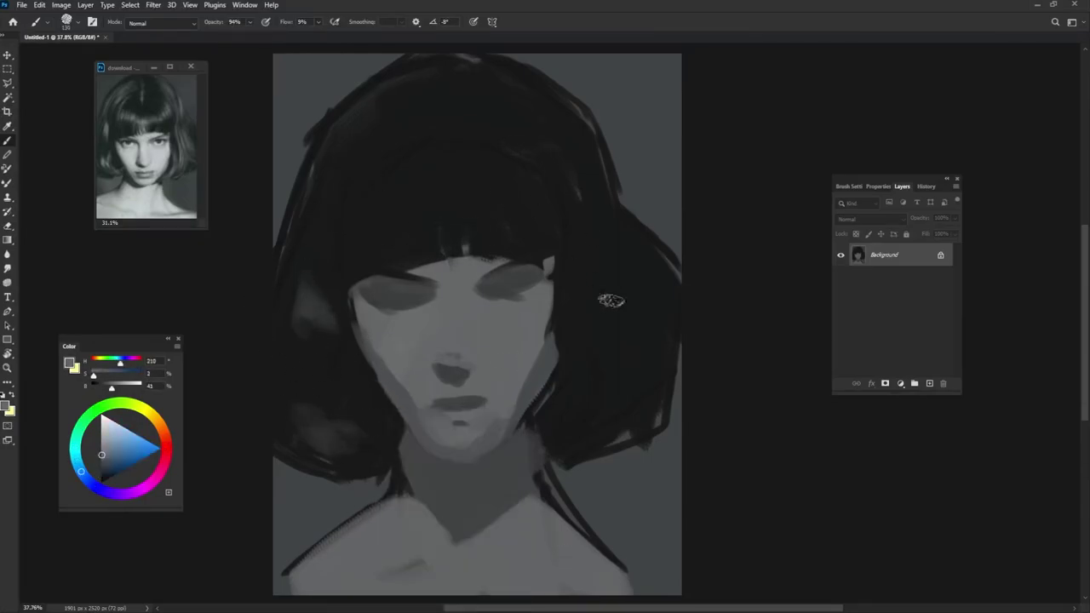
left_click(603, 308, "alt")
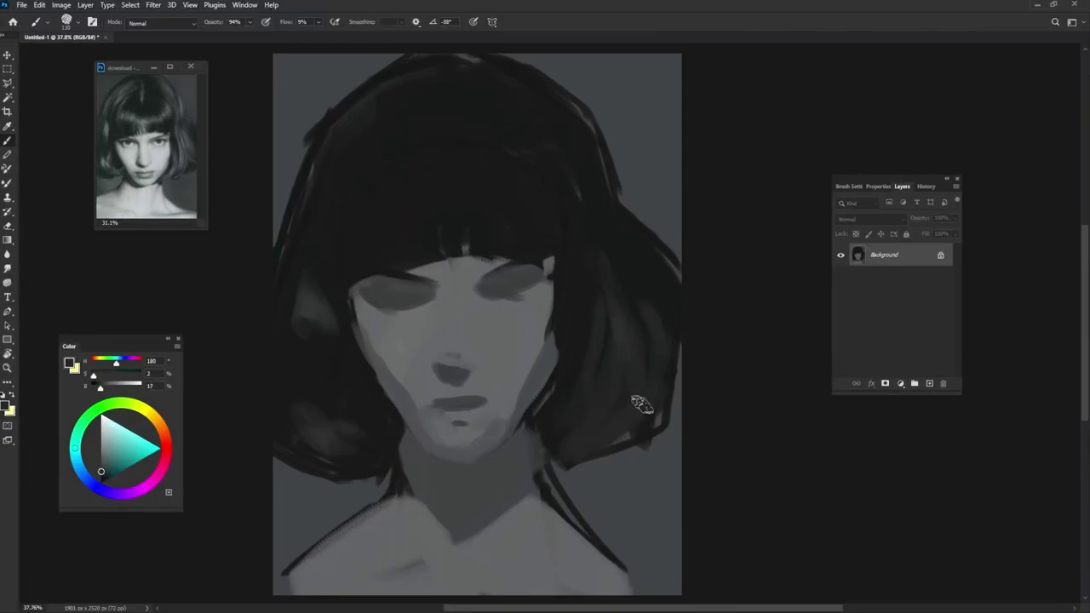
left_click(566, 336, "alt")
left_click_drag(555, 379, 520, 473)
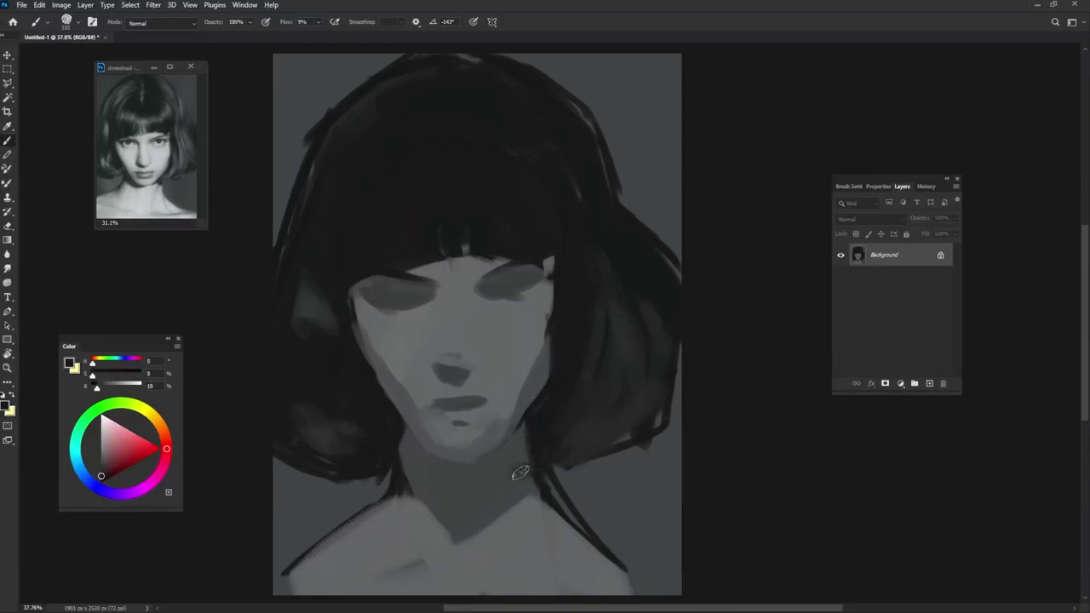
left_click_drag(400, 435, 460, 477)
Step: Sample blue-grey tones from chin, nose and eyes, then pick a lighter cheek grey
left_click(450, 464, "alt")
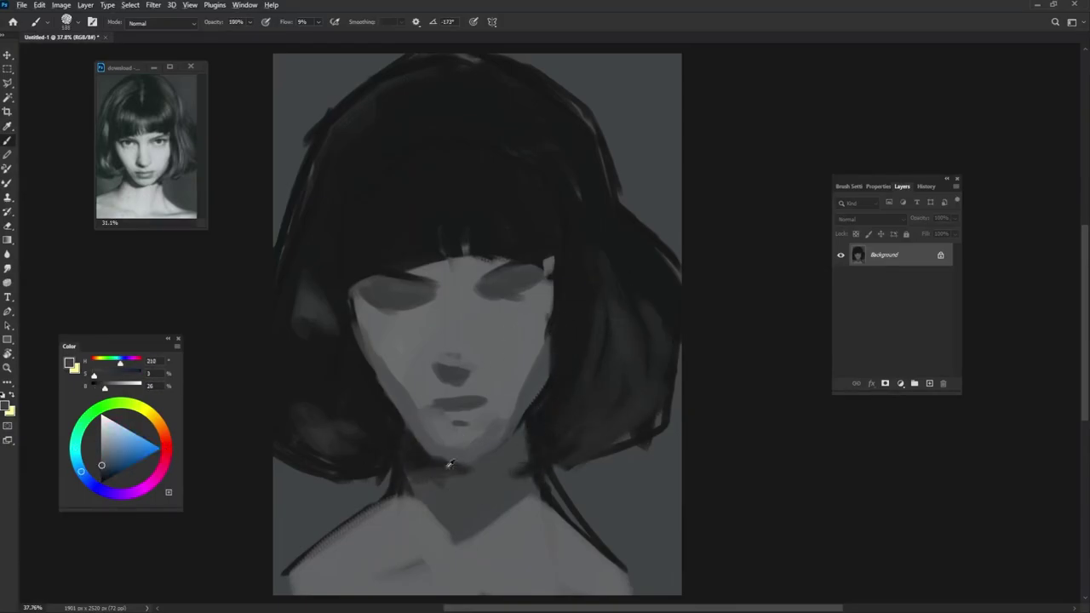
left_click(408, 453, "alt")
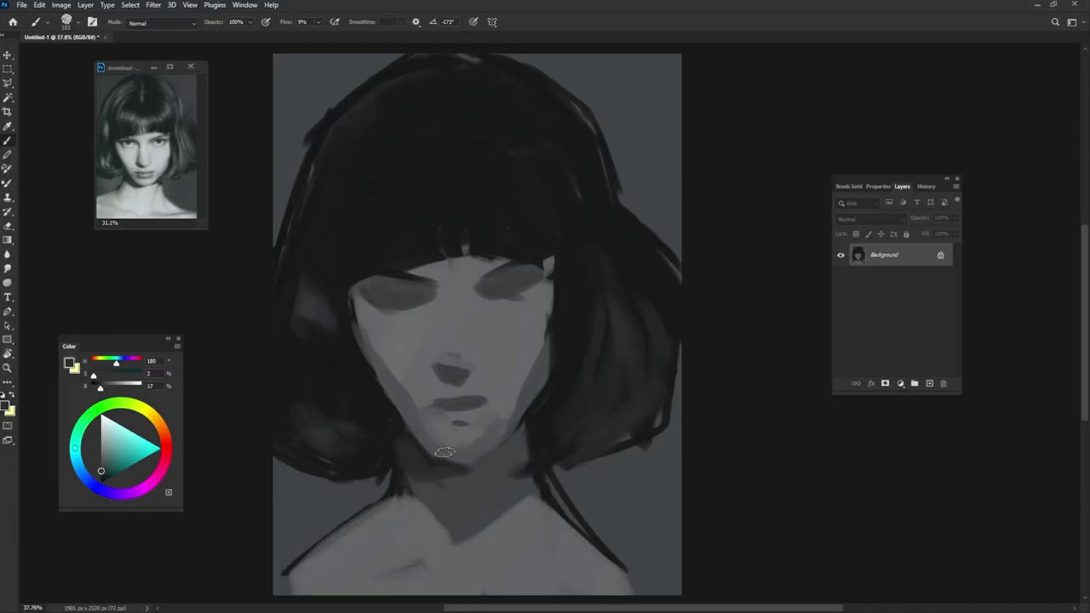
left_click(458, 357, "alt")
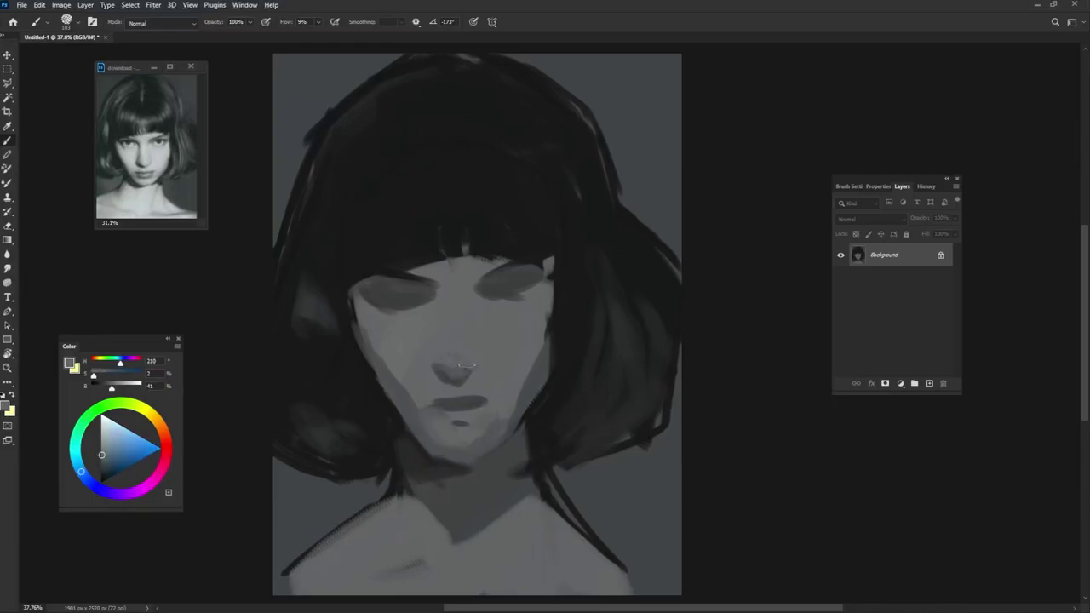
left_click(451, 385, "alt")
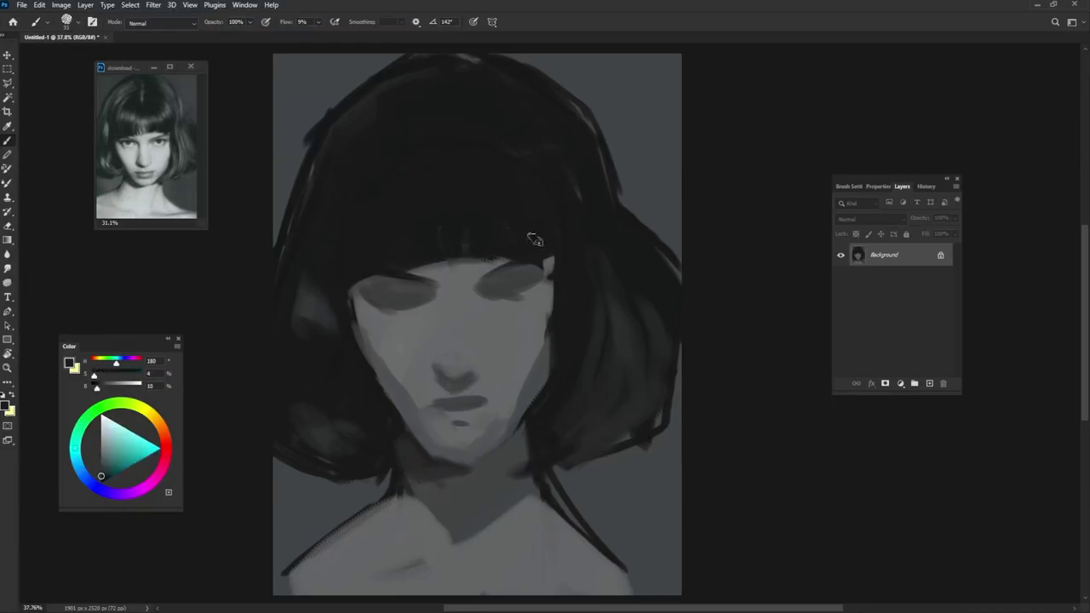
left_click(404, 290, "alt")
left_click(532, 294, "alt")
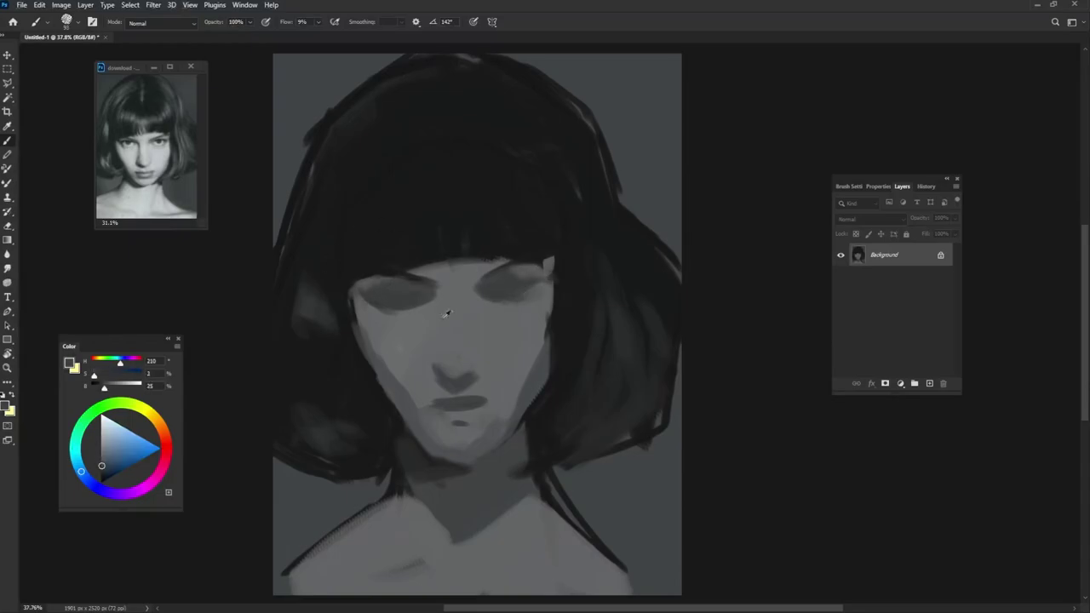
left_click(100, 443)
Step: Highlight both cheeks, reshape the brow, and sample dark eye and face tones
left_click_drag(366, 317, 421, 383)
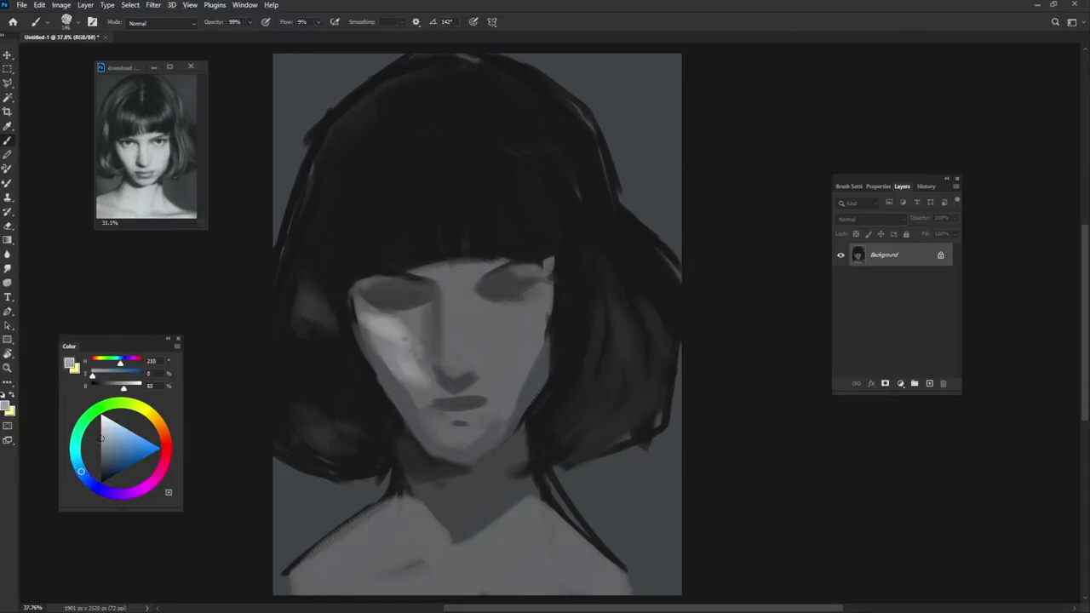
mouse_move(511, 305)
left_mouse_down()
mouse_move(477, 341)
mouse_move(486, 396)
left_mouse_up()
mouse_move(421, 271)
left_mouse_down()
mouse_move(507, 266)
mouse_move(396, 279)
mouse_move(396, 307)
left_mouse_up()
left_click(412, 291, "alt")
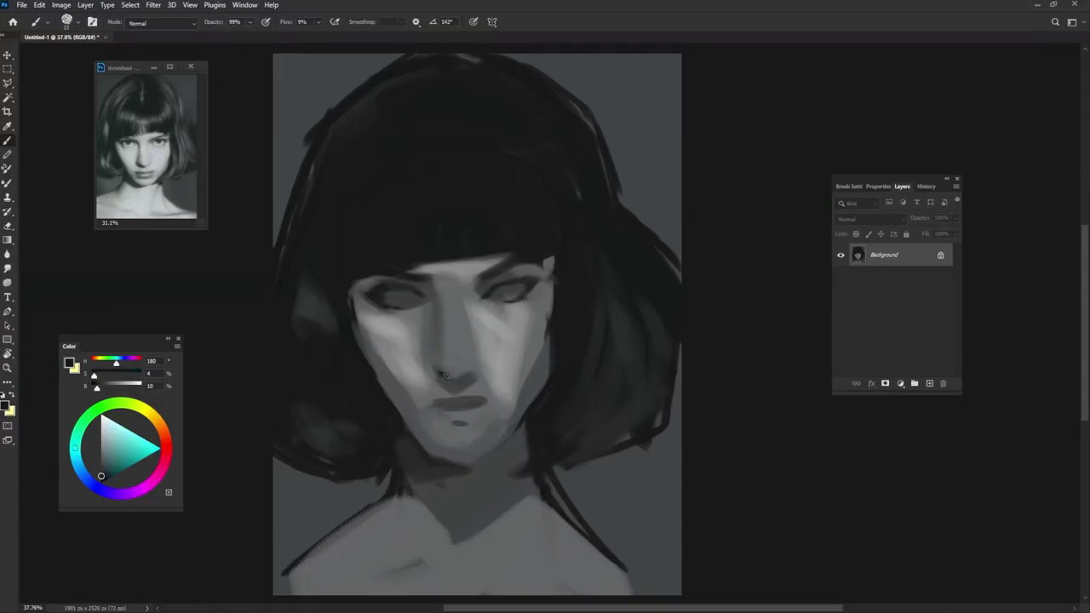
left_click(497, 344, "alt")
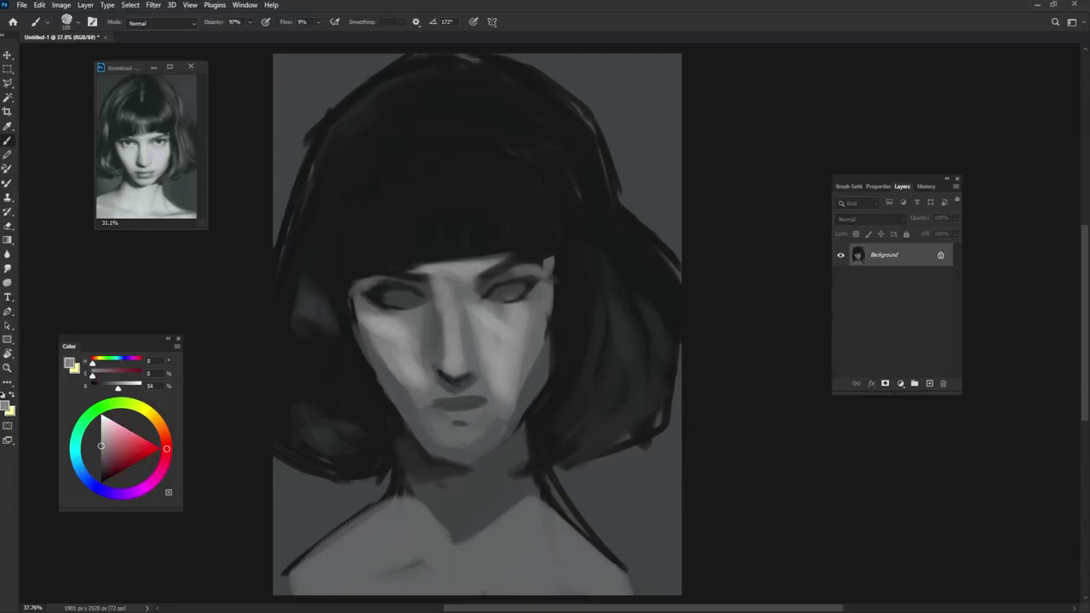
left_click(443, 292, "alt")
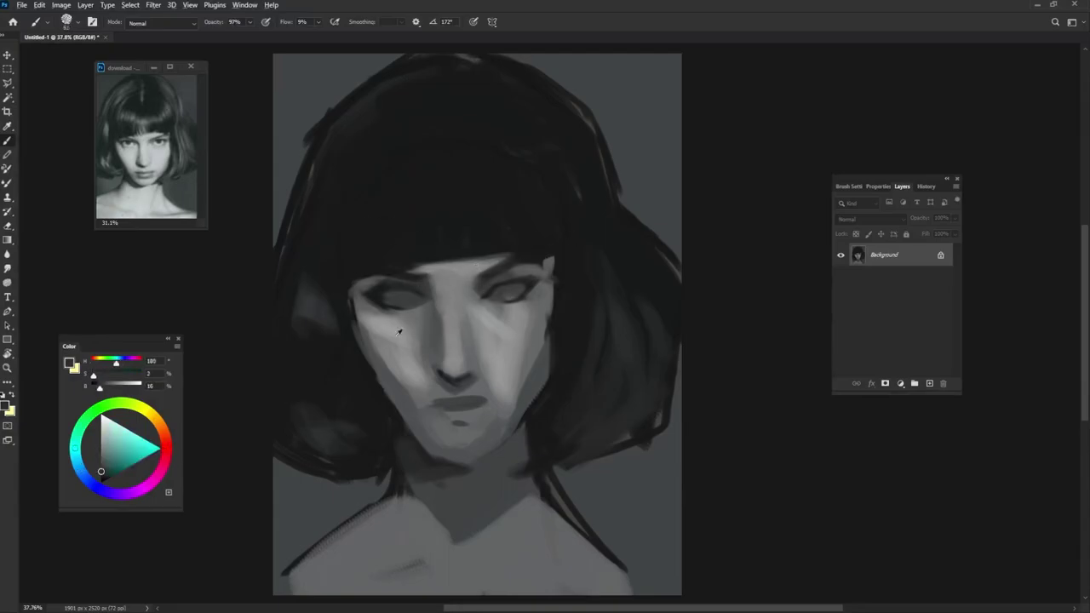
left_click(417, 285, "alt")
left_click(372, 295, "alt")
left_click(435, 277, "alt")
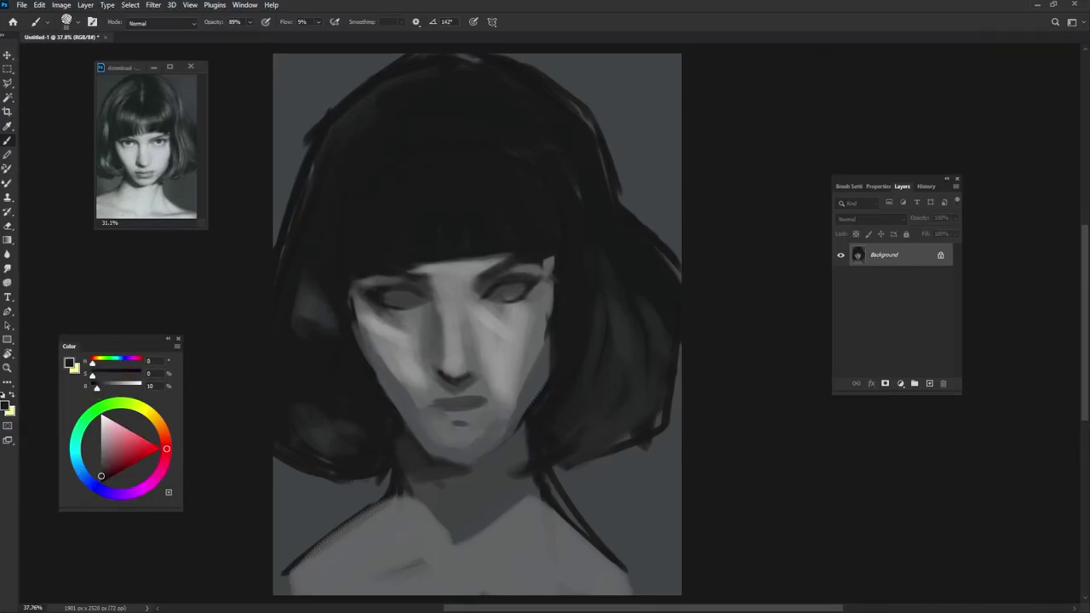
Step: Sample dark and light greys, enlarge the brush, and undo a stray right-cheek stroke
left_click(556, 217, "alt")
left_click(426, 243, "alt")
left_click(549, 262, "alt")
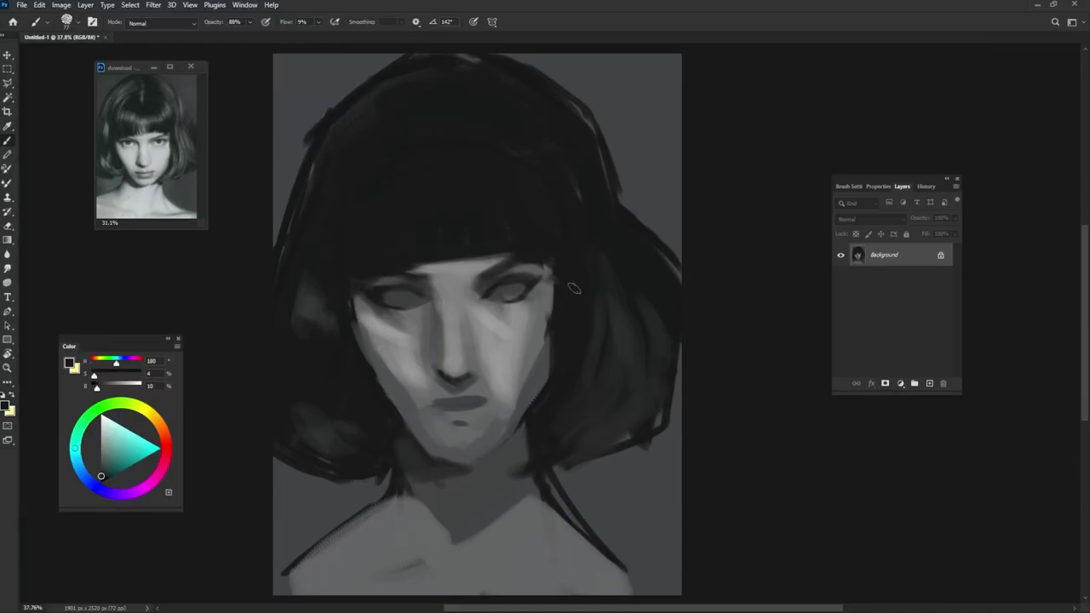
left_click(372, 379, "alt")
left_click(359, 314, "alt")
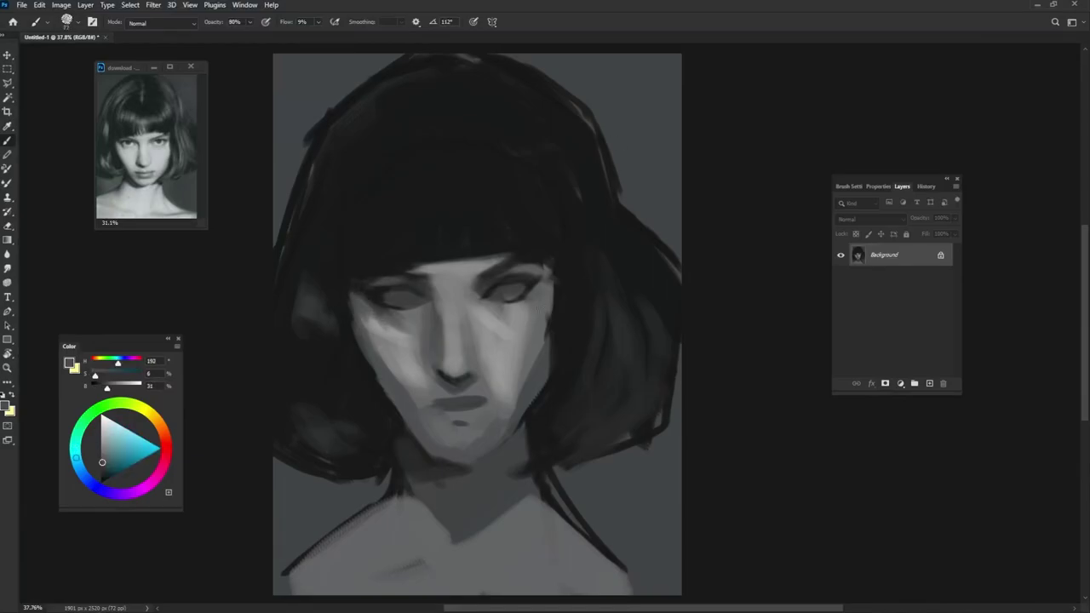
left_click(550, 244, "alt")
left_click(551, 288, "alt")
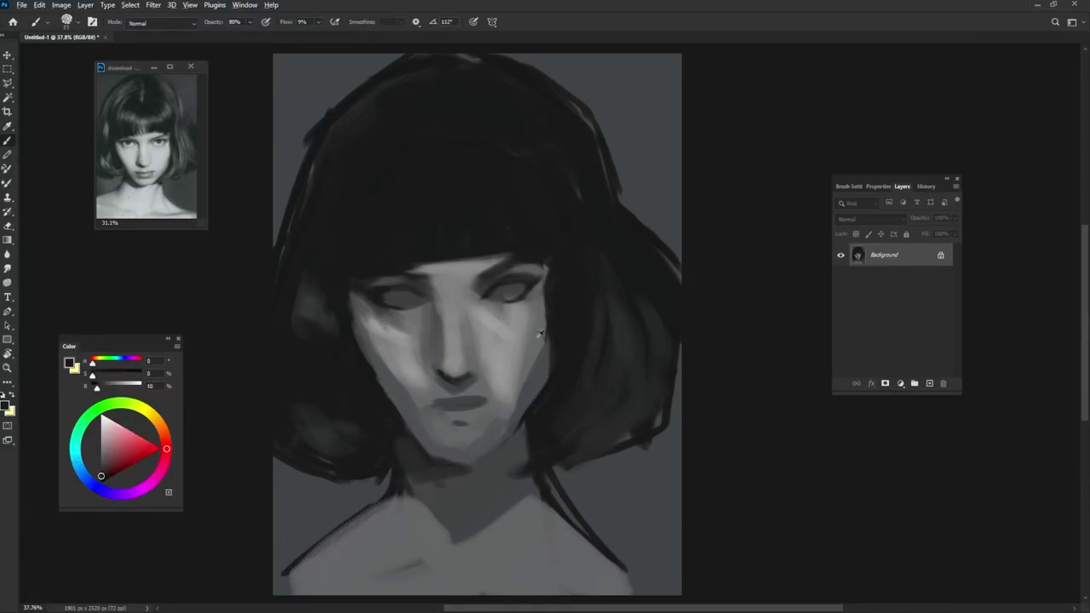
key("9")
mouse_move(549, 349)
left_mouse_down()
mouse_move(511, 409)
mouse_move(539, 357)
left_mouse_up()
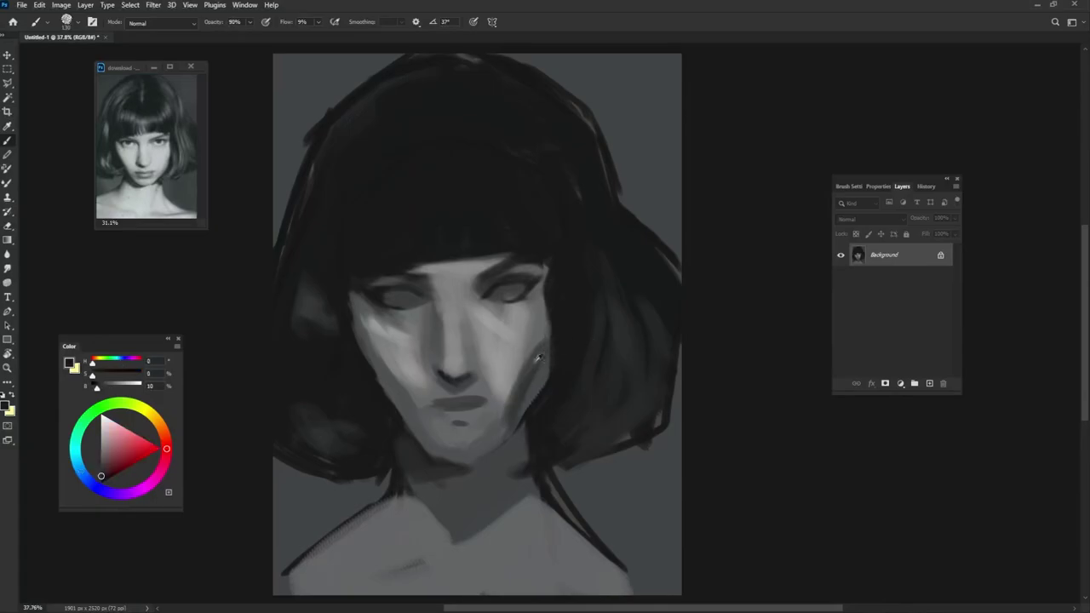
key("ctrl+z")
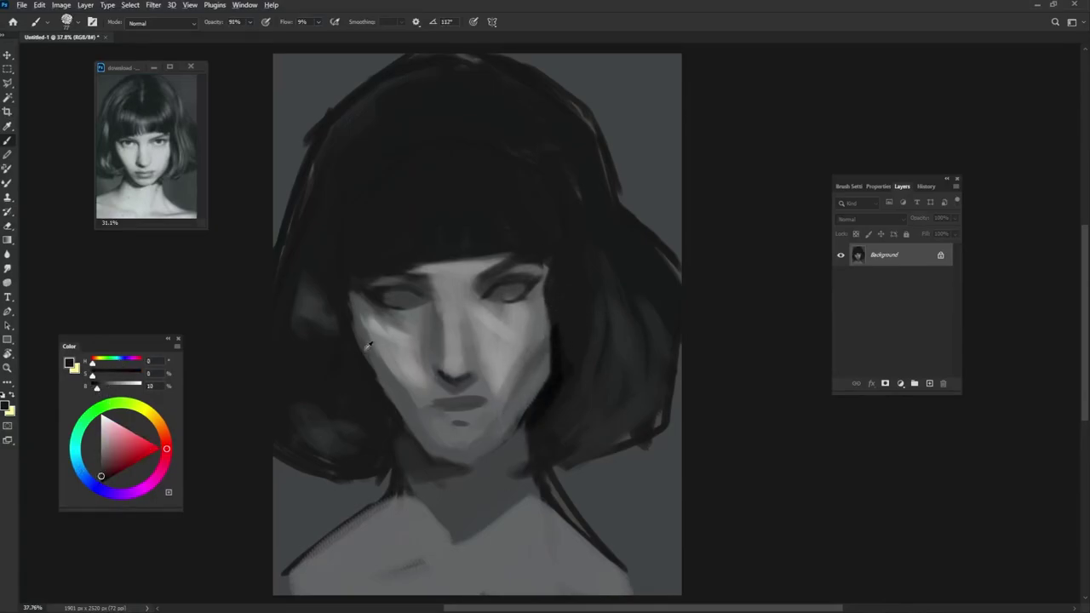
Step: Sample shadow tones from the face and paint a darker stroke along the jaw
left_click(362, 310, "alt")
left_click(360, 288, "alt")
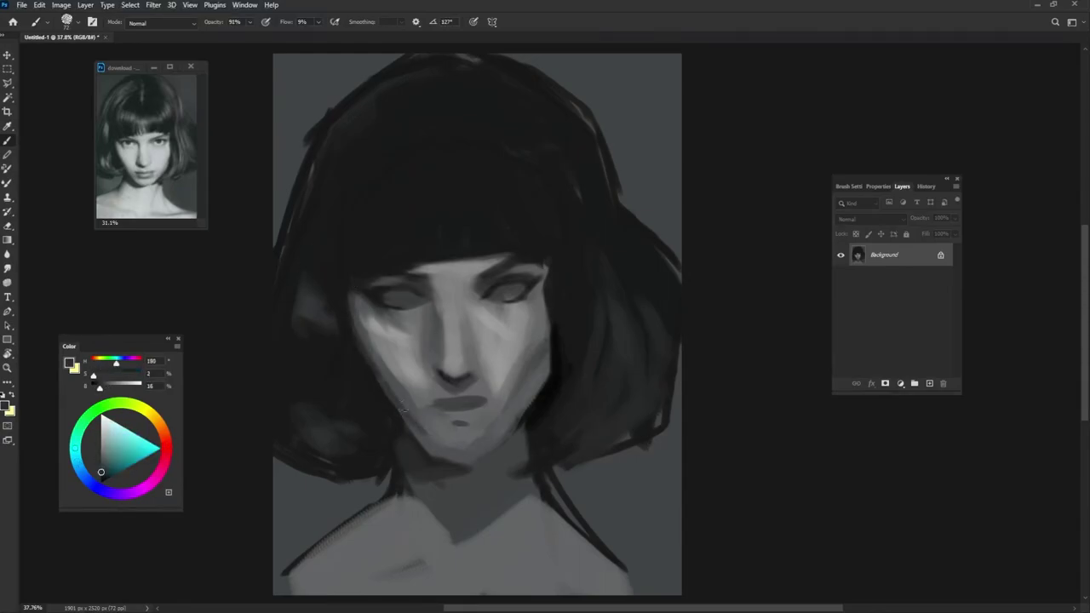
left_click(413, 436, "alt")
right_click(443, 459)
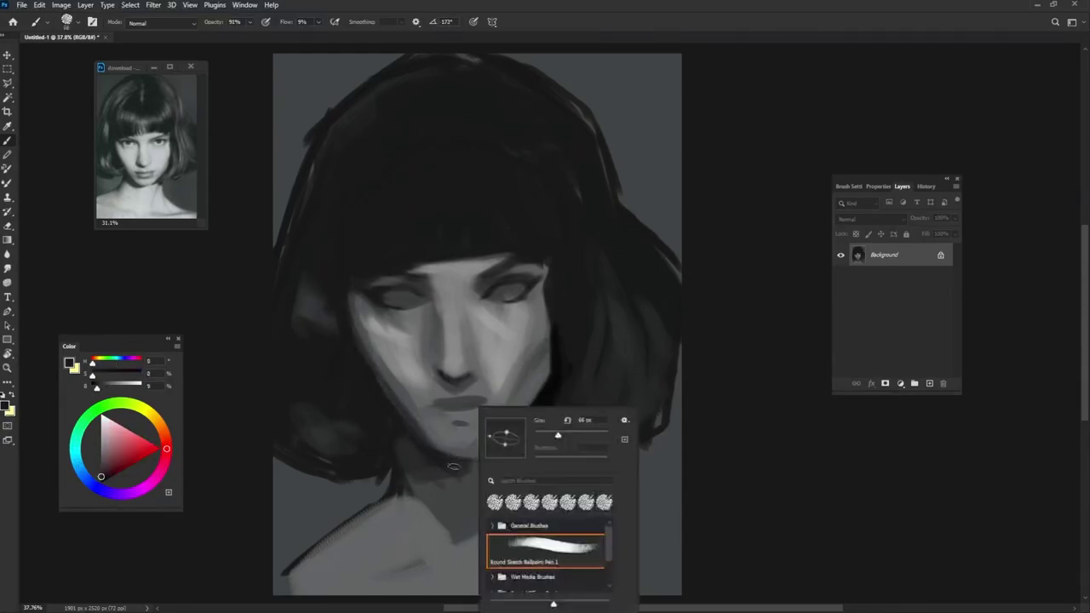
key("Escape")
left_click(535, 414, "alt")
left_click_drag(460, 455, 524, 439)
Step: Sample greys near the nose and lighten the top edge of the bangs
left_click(520, 385, "alt")
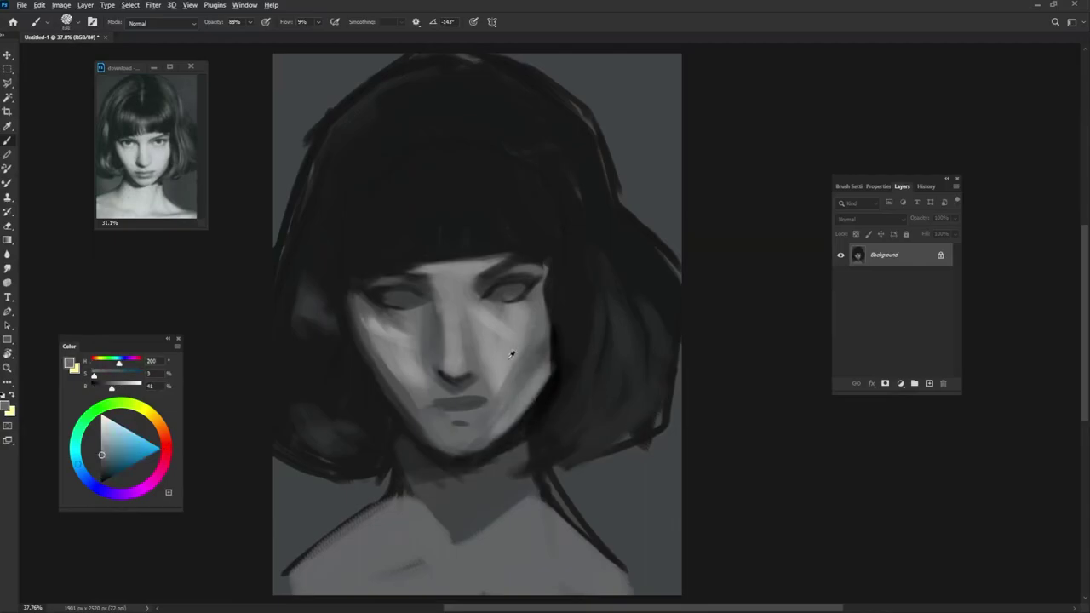
left_click(458, 385, "alt")
left_click(472, 401, "alt")
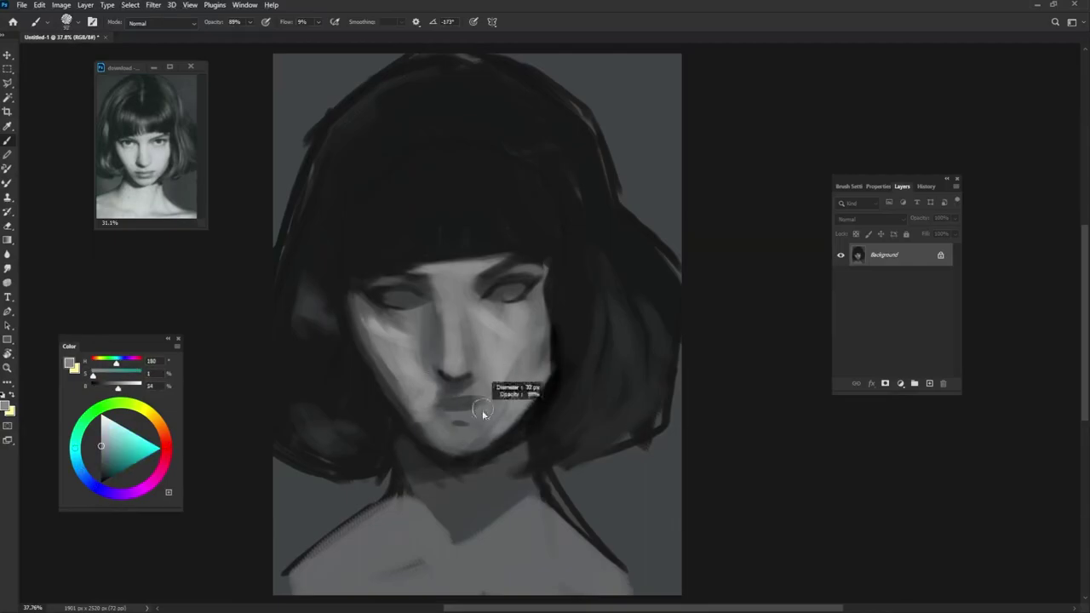
left_click(529, 241, "alt")
mouse_move(370, 217)
left_mouse_down()
mouse_move(550, 197)
mouse_move(353, 232)
left_mouse_up()
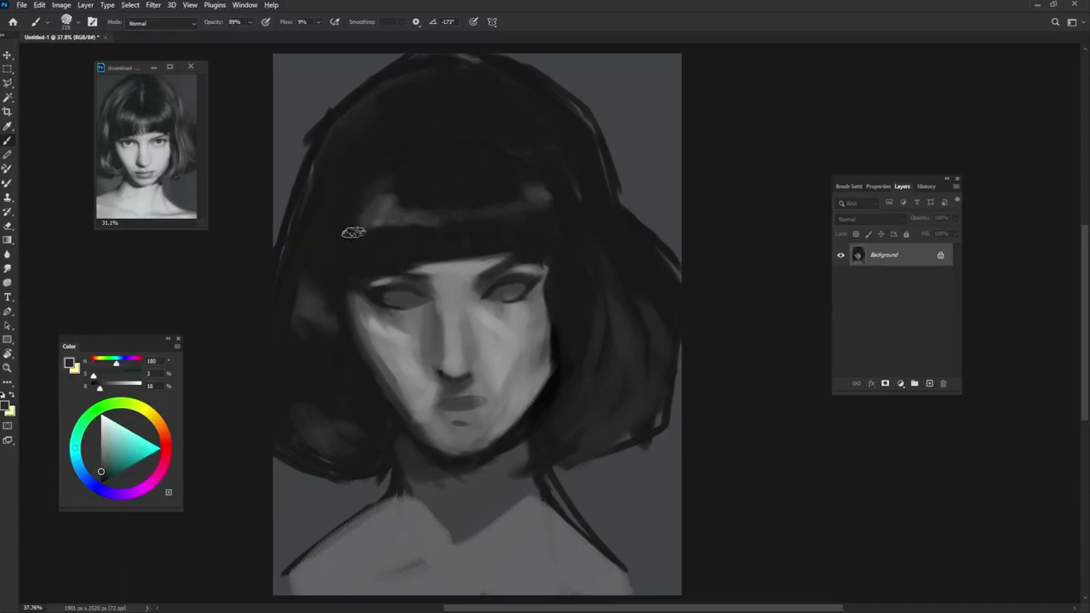
Step: Brighten the whites of both eyes and pick a lighter grey
left_click(547, 182, "alt")
left_click(436, 312, "alt")
left_click_drag(379, 298, 422, 300)
left_click_drag(492, 291, 521, 292)
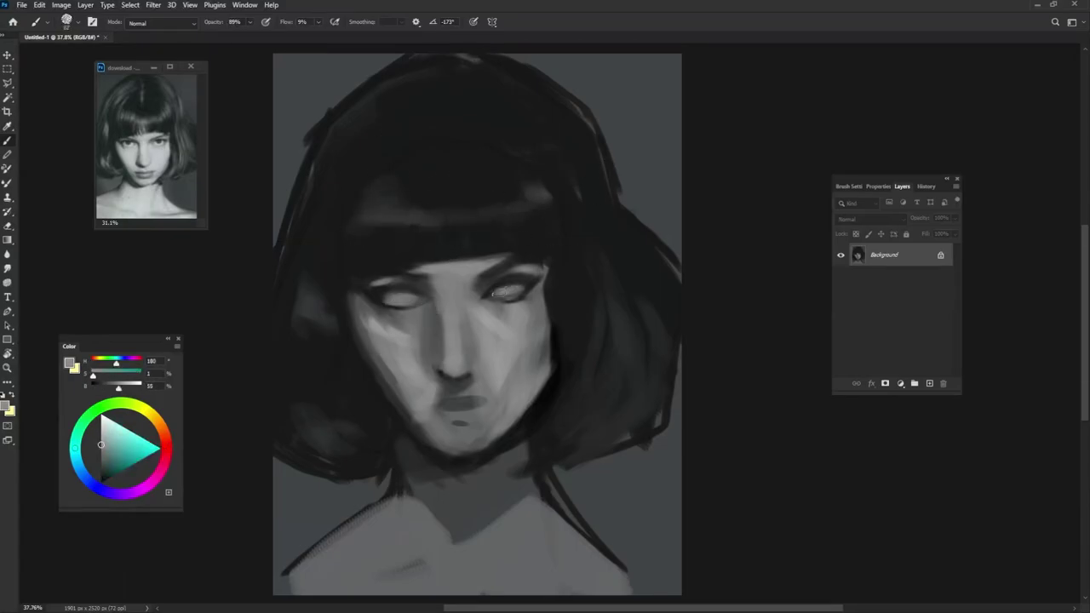
left_click_drag(101, 445, 103, 423)
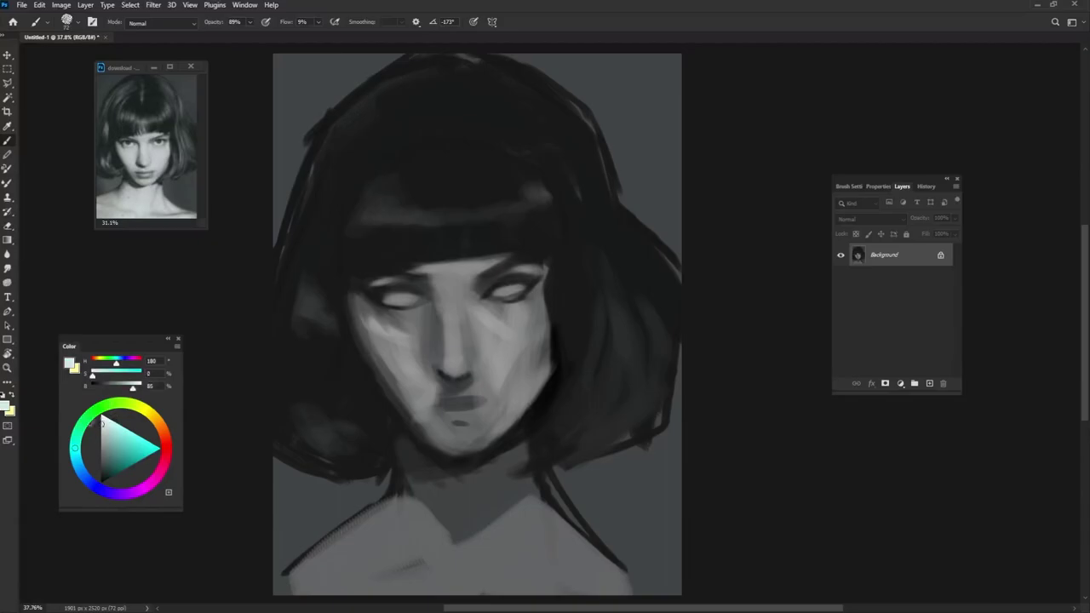
Step: Sample darker shadow and mid-grey tones around both eyes
left_click(429, 287, "alt")
left_click(490, 297, "alt")
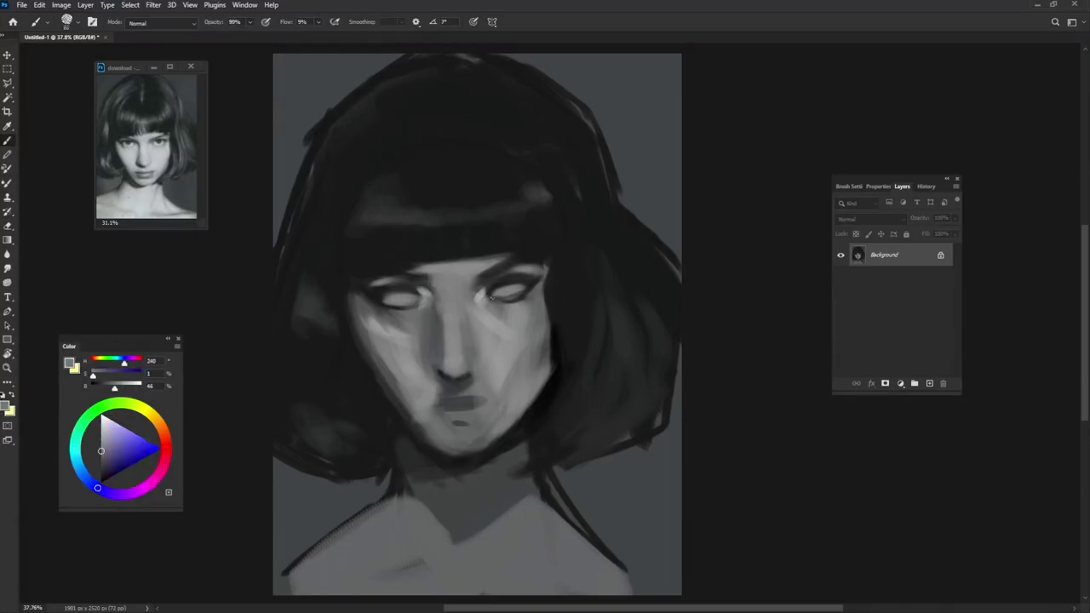
left_click(102, 473)
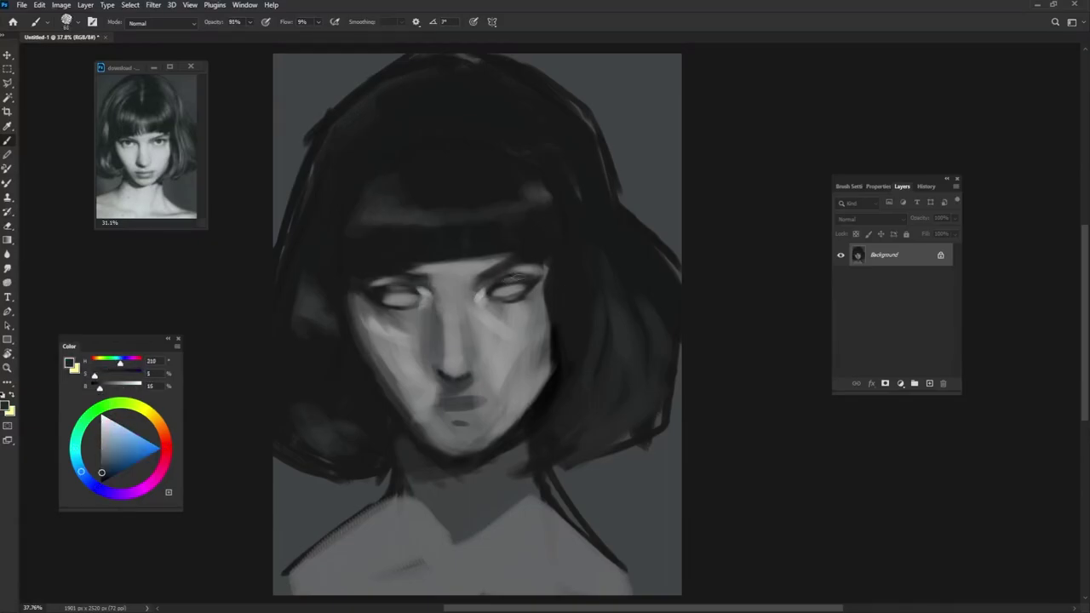
left_click(396, 293, "alt")
left_click(380, 303, "alt")
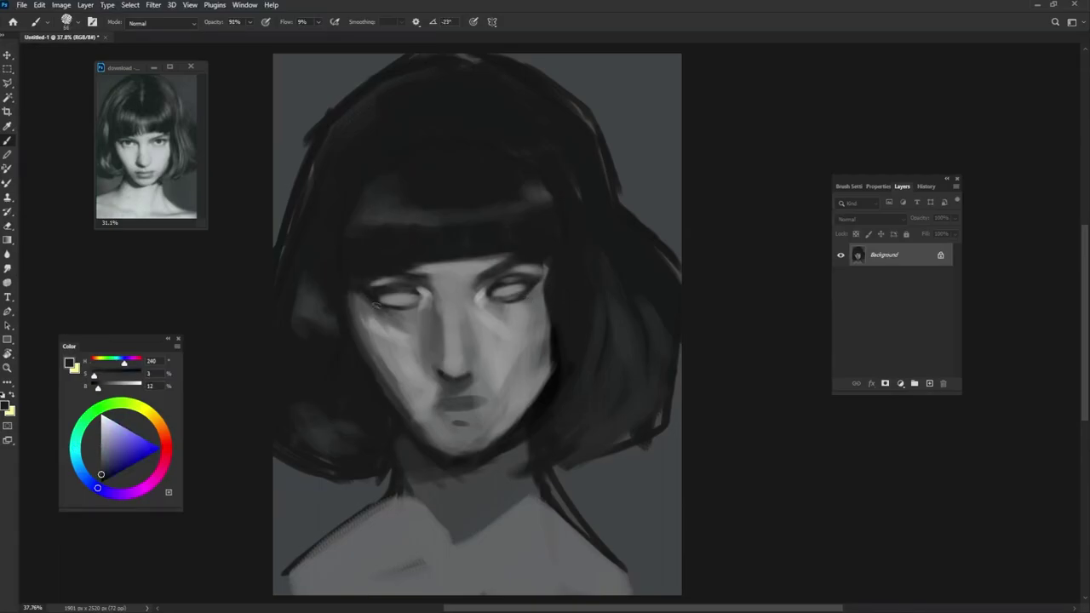
left_click(515, 299, "alt")
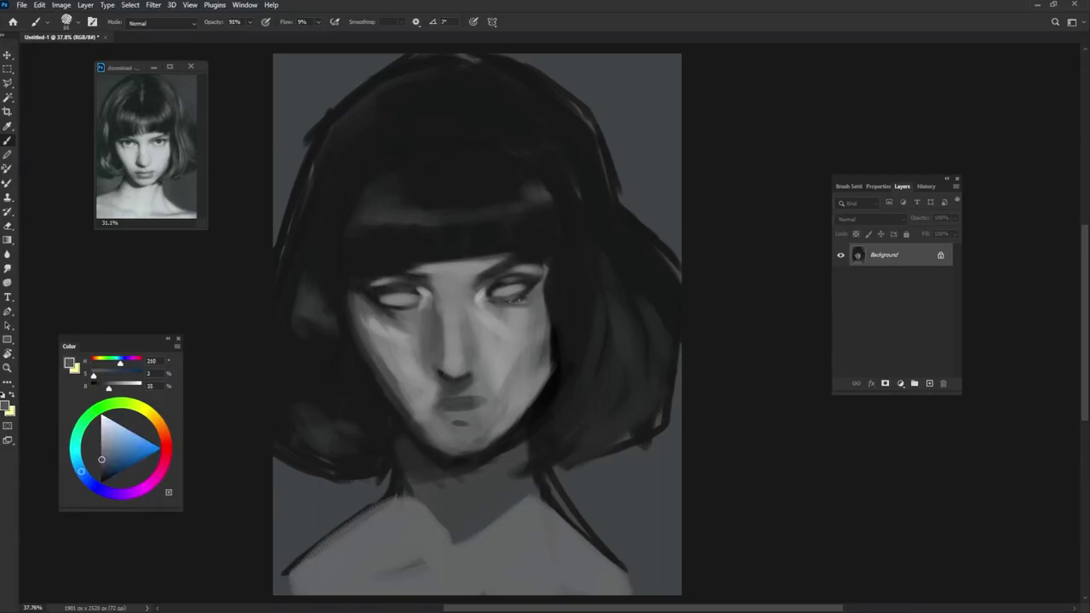
left_click(387, 305, "alt")
left_click(346, 357, "alt")
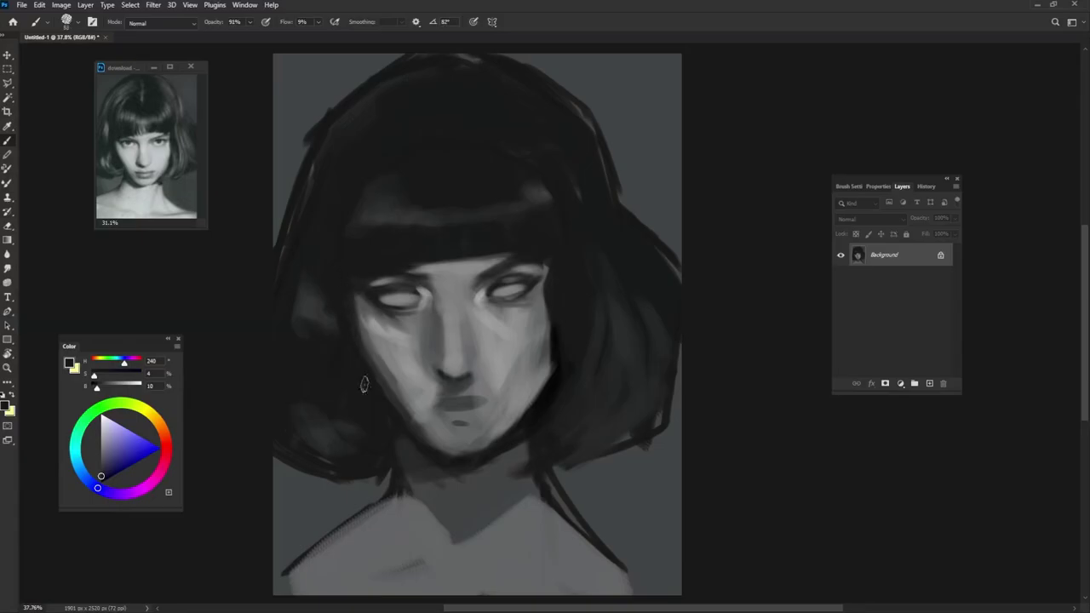
Step: Paint a dark nostril stroke under the nose
left_click(445, 374, "alt")
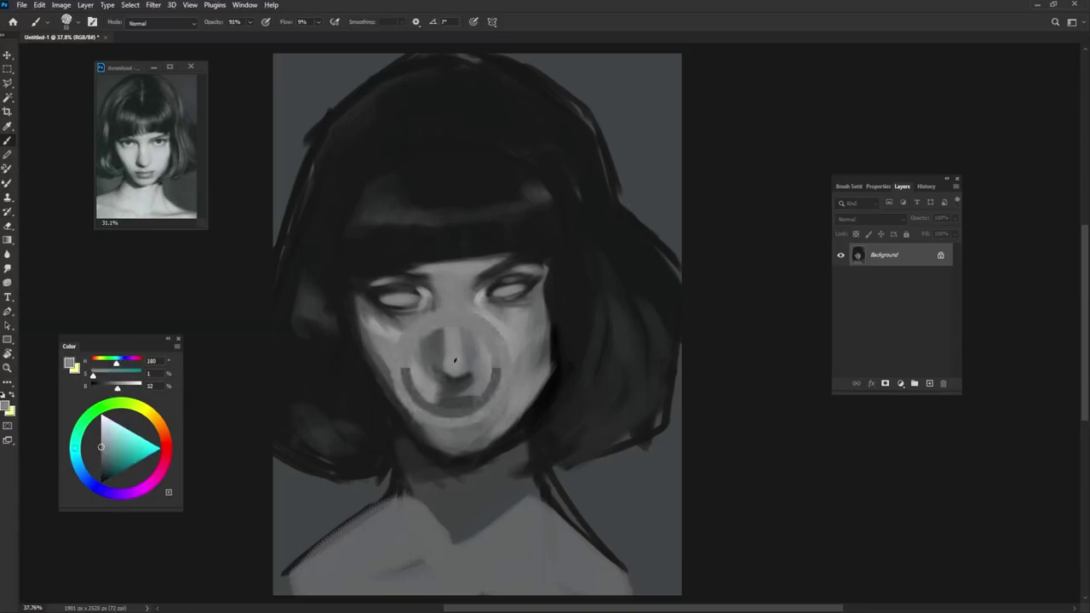
left_click(449, 380, "alt")
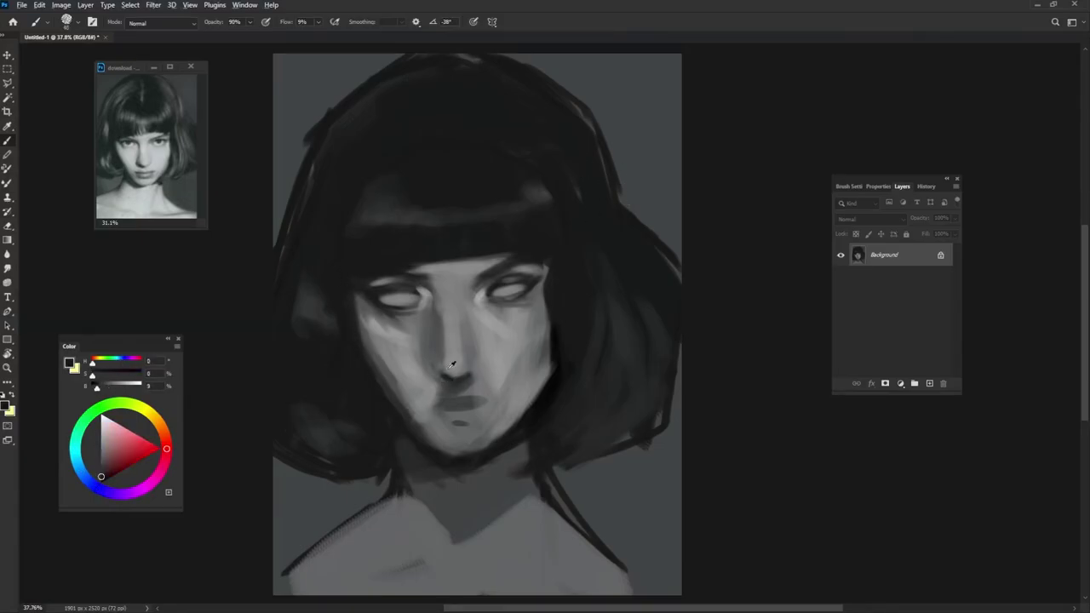
left_click(452, 364, "alt")
left_click_drag(444, 375, 436, 385)
Step: Pick a light grey and sample cheek, eye and nose greys for the nose tip
left_click(98, 427)
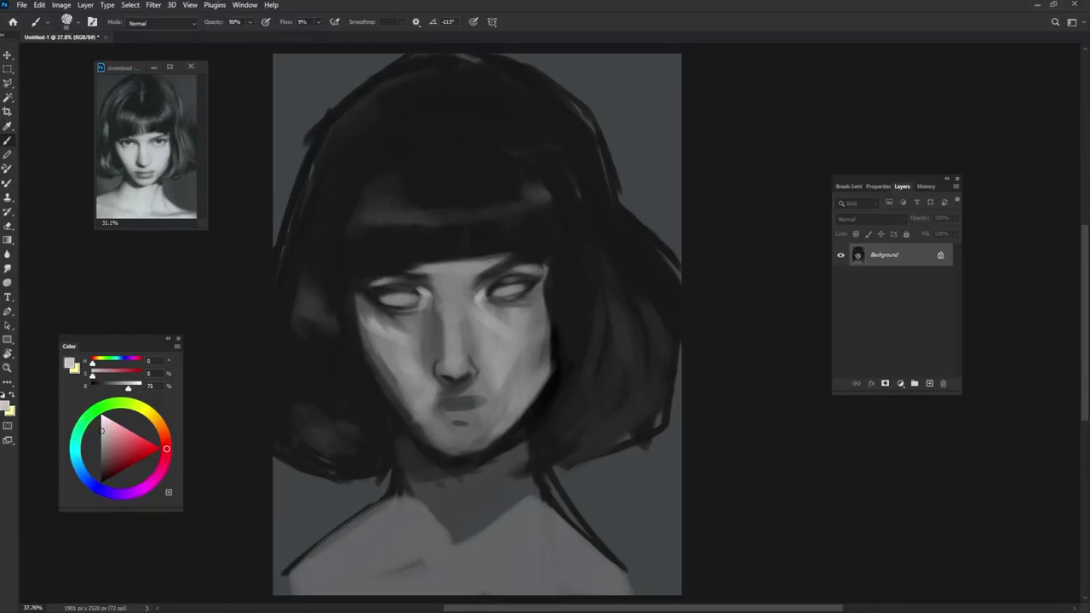
left_click(382, 337, "alt")
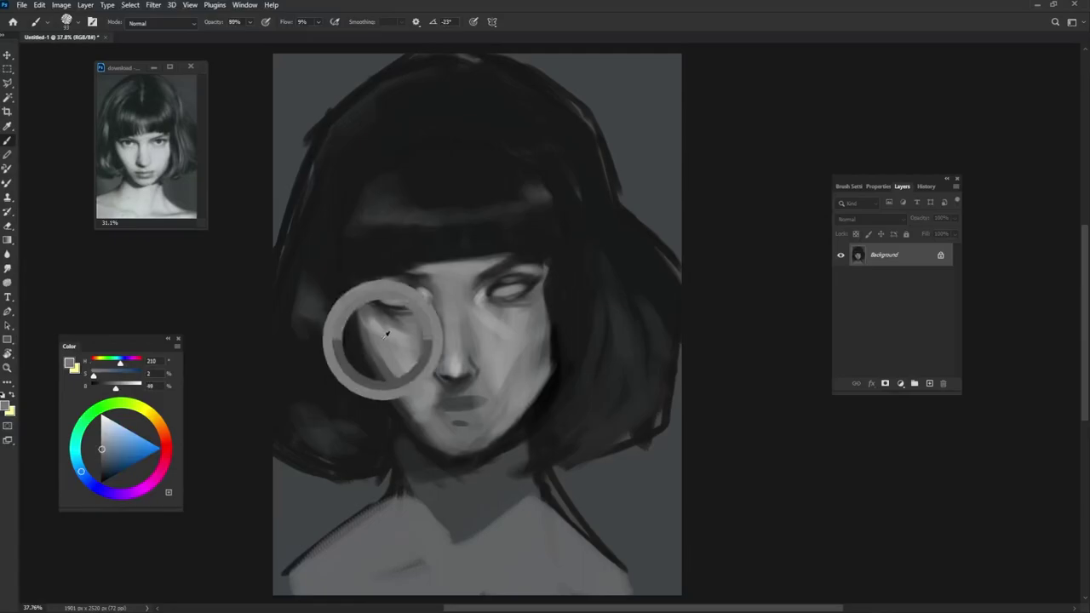
left_click(499, 321, "alt")
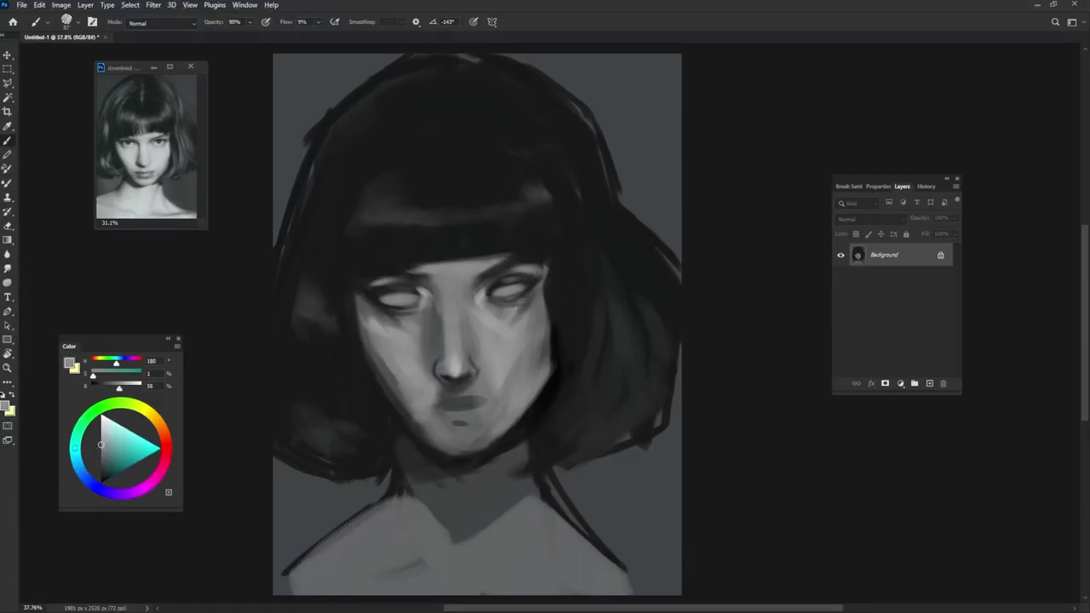
left_click(369, 299, "alt")
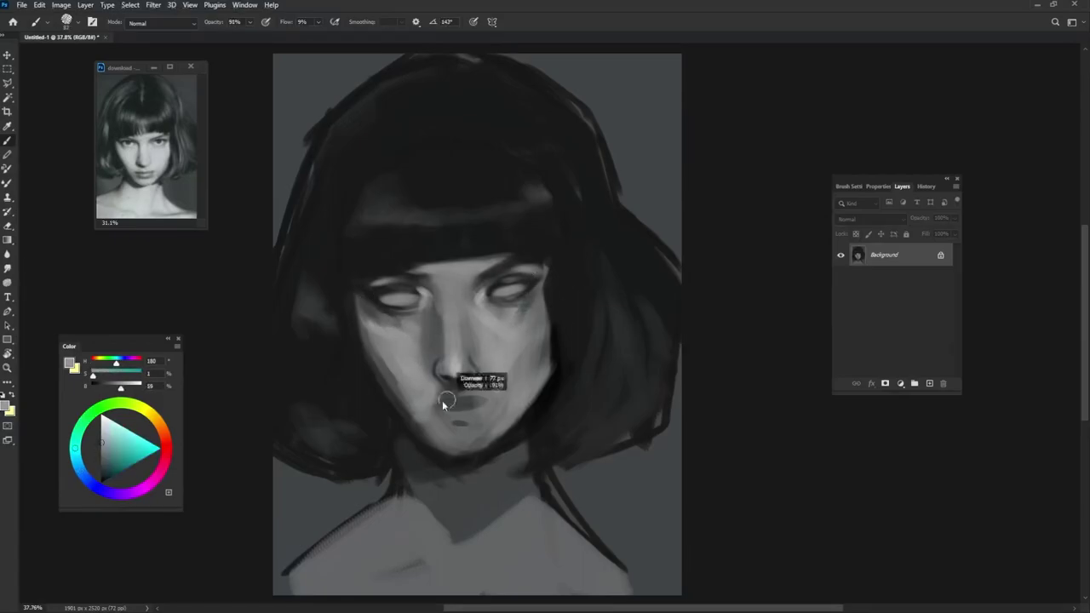
left_click(464, 383, "alt")
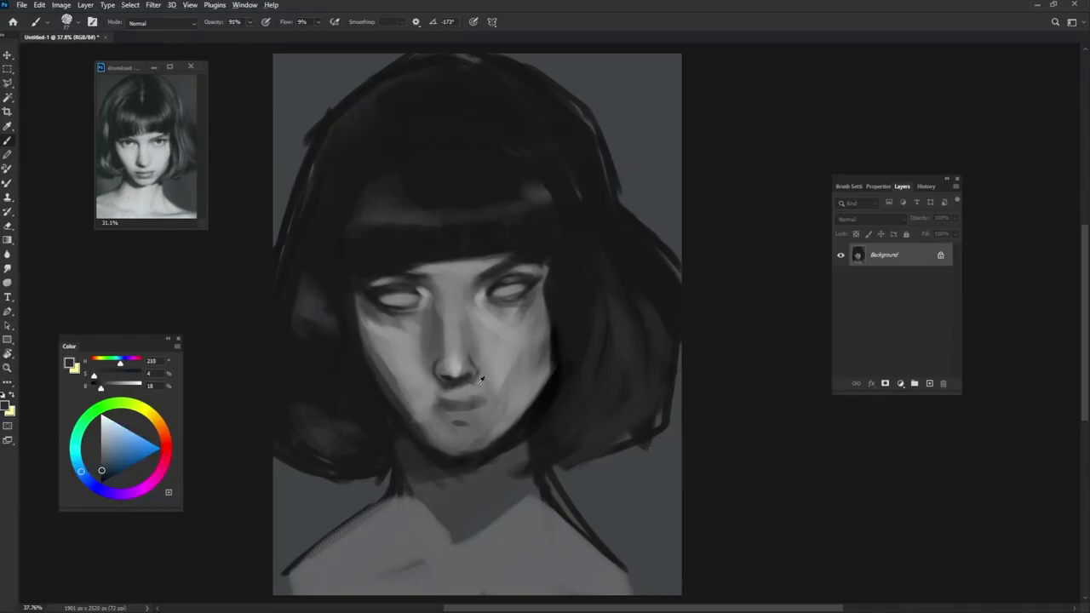
left_click(460, 375, "alt")
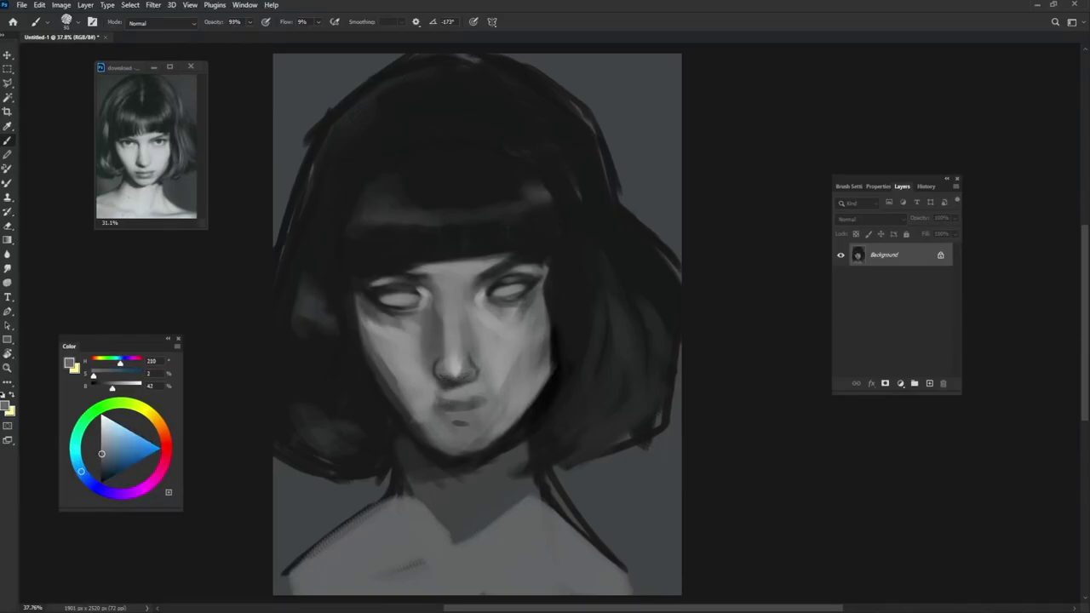
left_click(465, 378, "alt")
left_click(466, 378, "alt")
Step: Sample greys from the nose, mouth and chin, and dab light tones on both lip corners
left_click(449, 380, "alt")
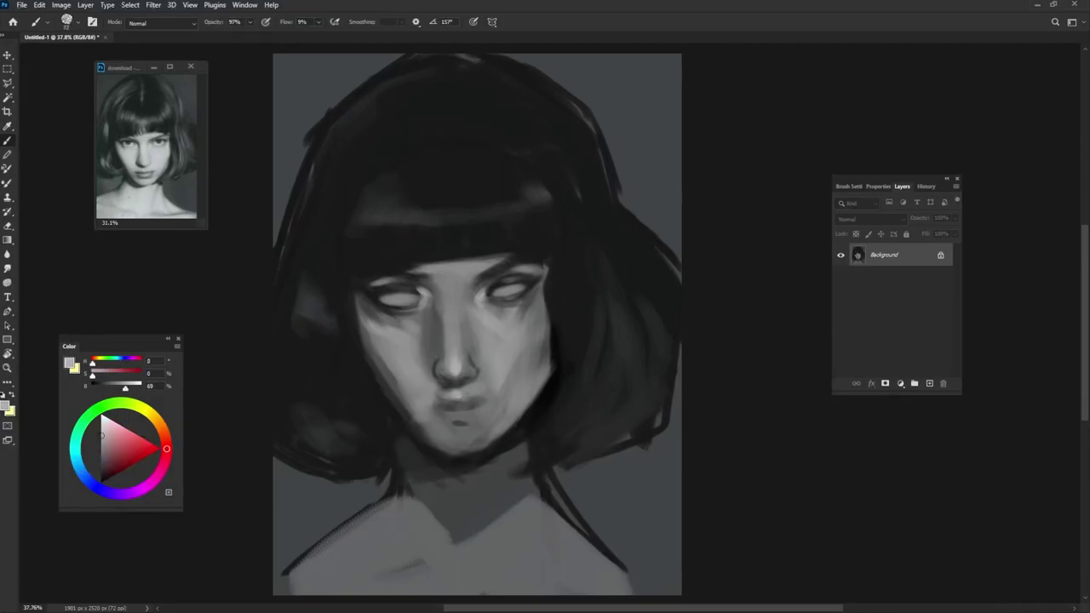
left_click(445, 402, "alt")
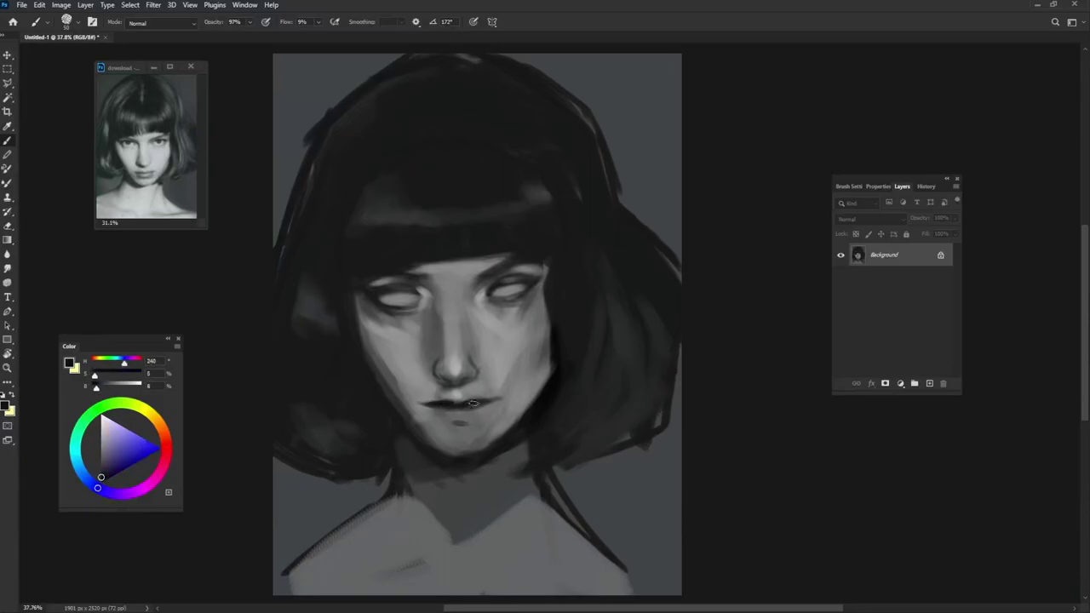
left_click(450, 420, "alt")
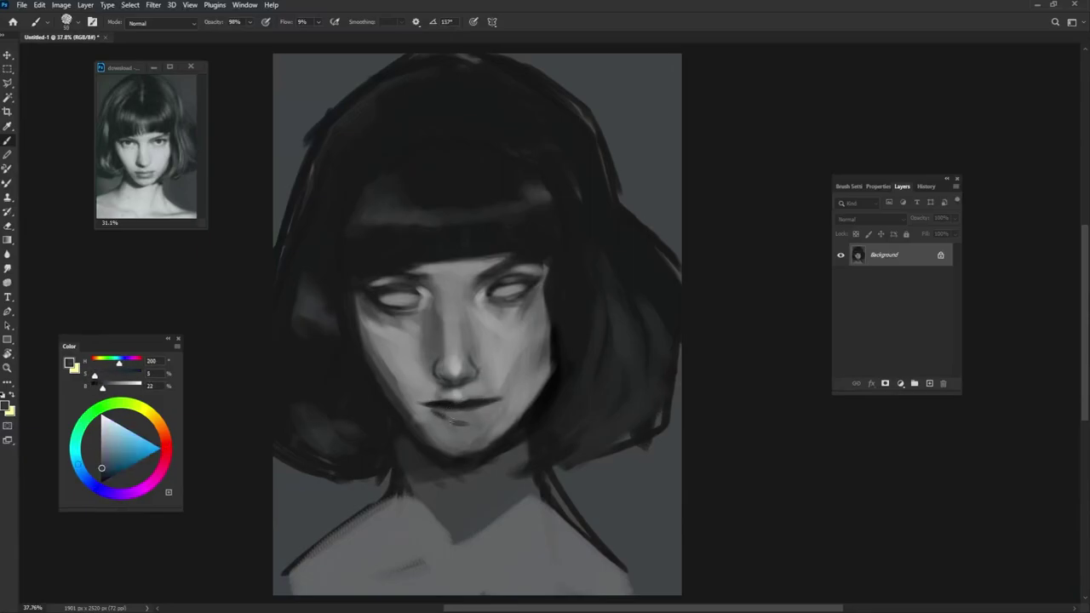
left_click(494, 371, "alt")
left_click(494, 407)
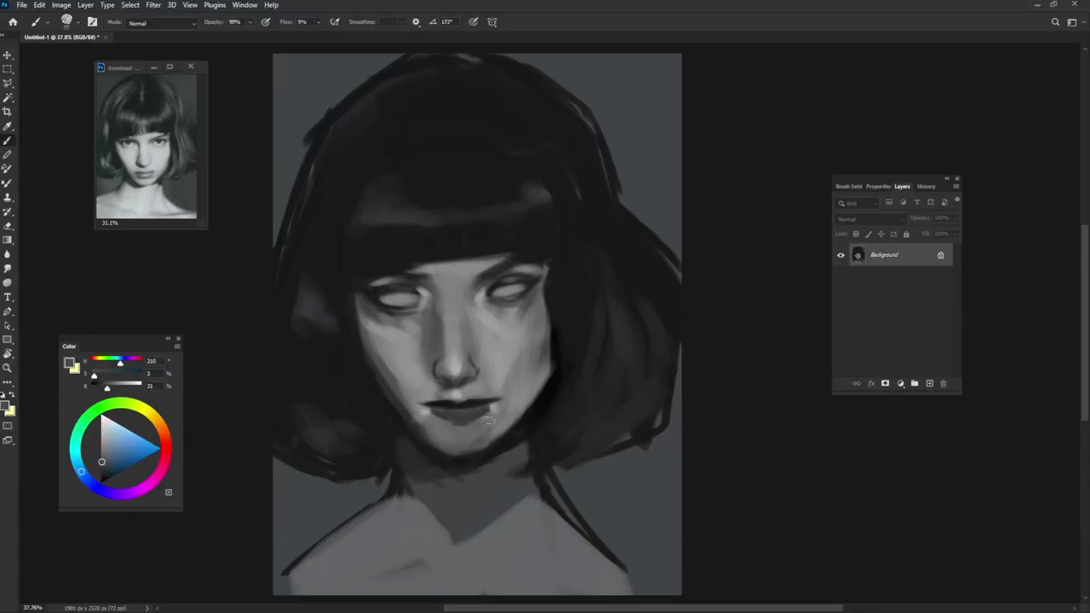
left_click(434, 436, "alt")
left_click(535, 389, "alt")
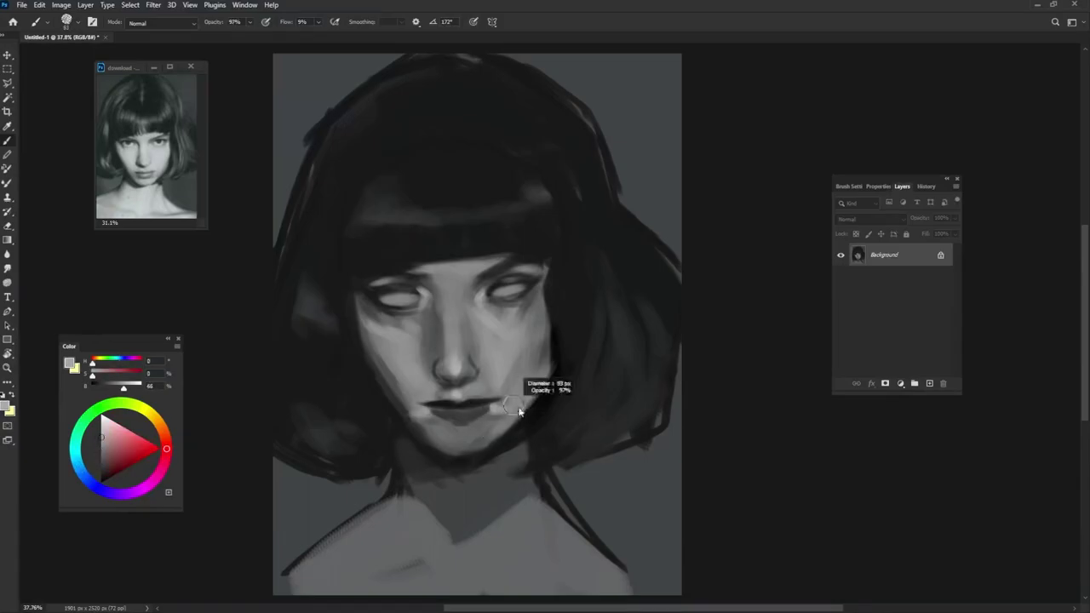
left_click(402, 411)
Step: Sample dark cheek and hair tones to darken the shadow band under the chin
left_click(357, 316, "alt")
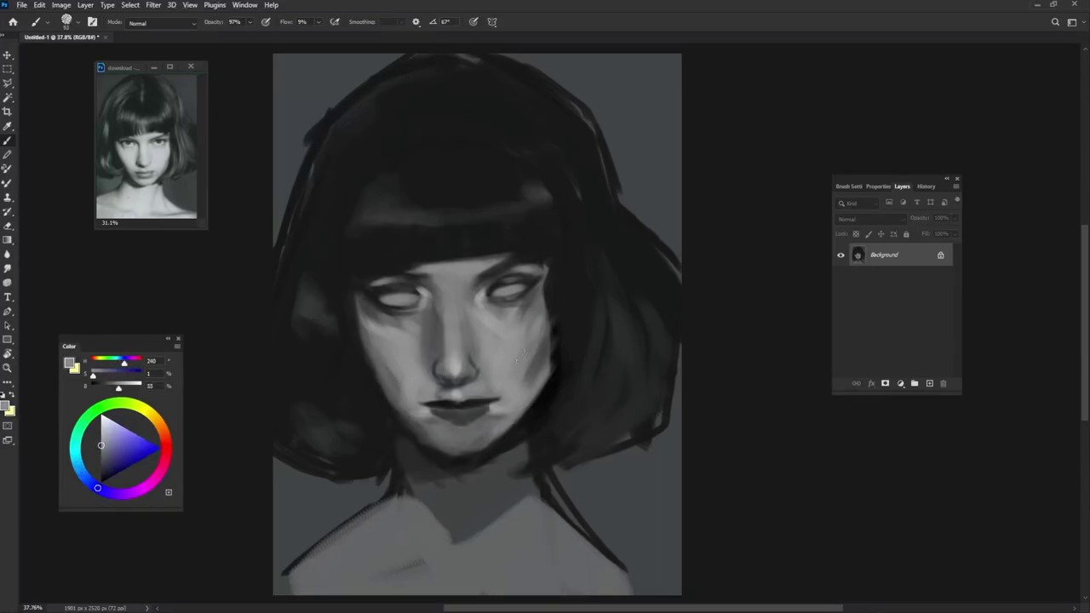
left_click(537, 358, "alt")
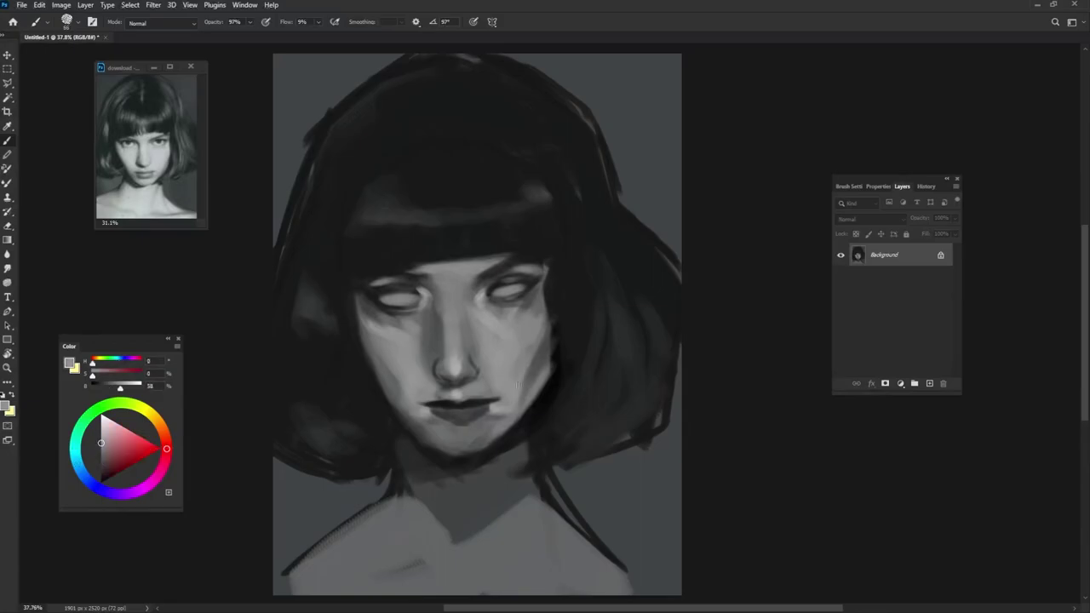
left_click(551, 315, "alt")
left_click(558, 341, "alt")
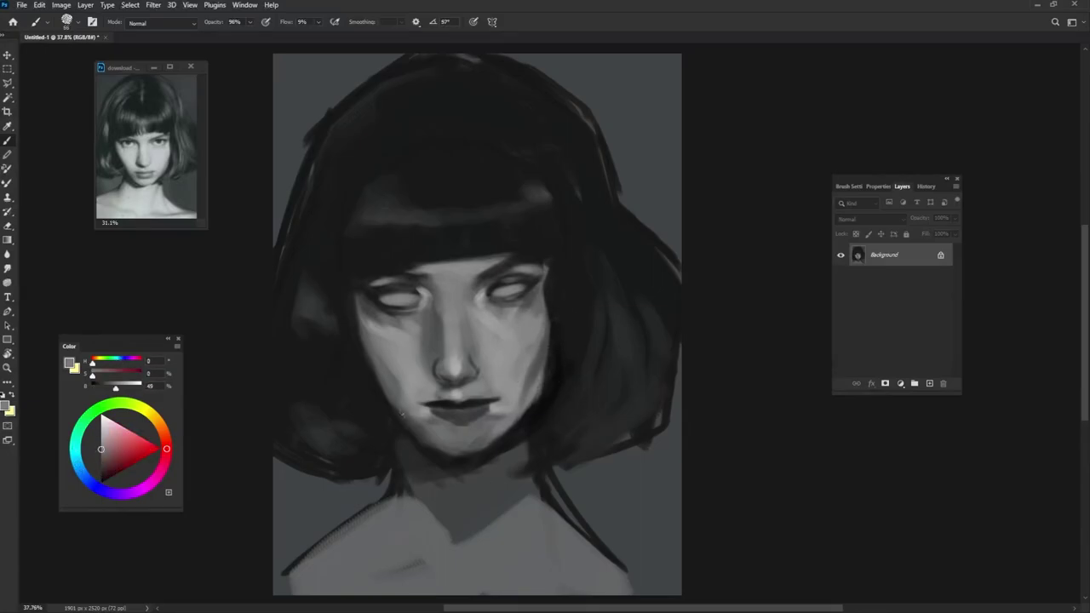
left_click(387, 410, "alt")
left_click(366, 366, "alt")
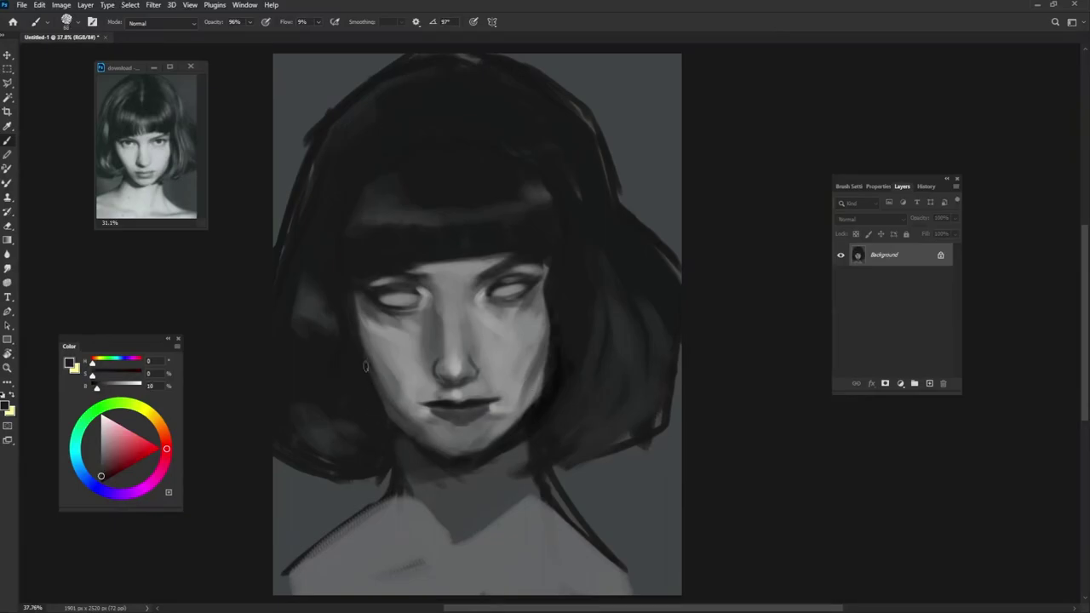
left_click(535, 431, "alt")
left_click(395, 407, "alt")
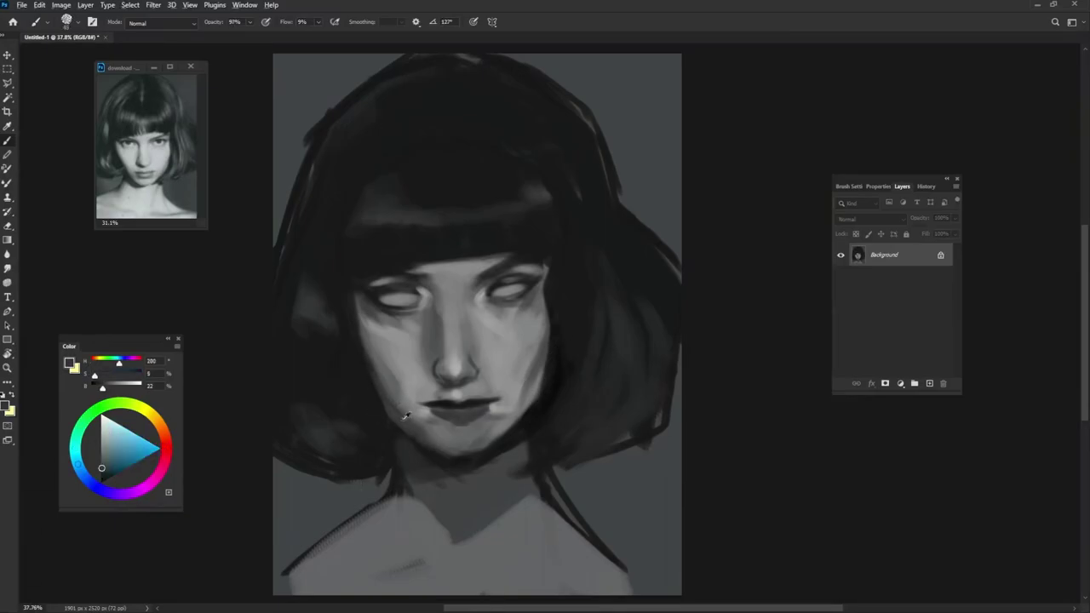
left_click(477, 460, "alt")
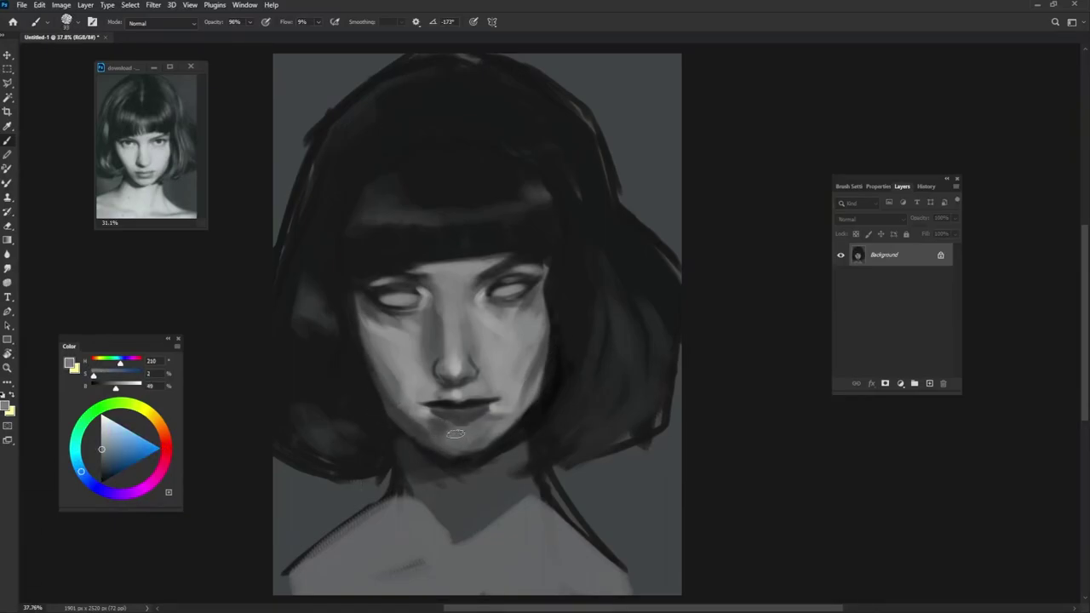
left_click(388, 424, "alt")
Step: Lighten the neck shadow, then paint darker strokes along the left side and down the neck
left_click(561, 392, "alt")
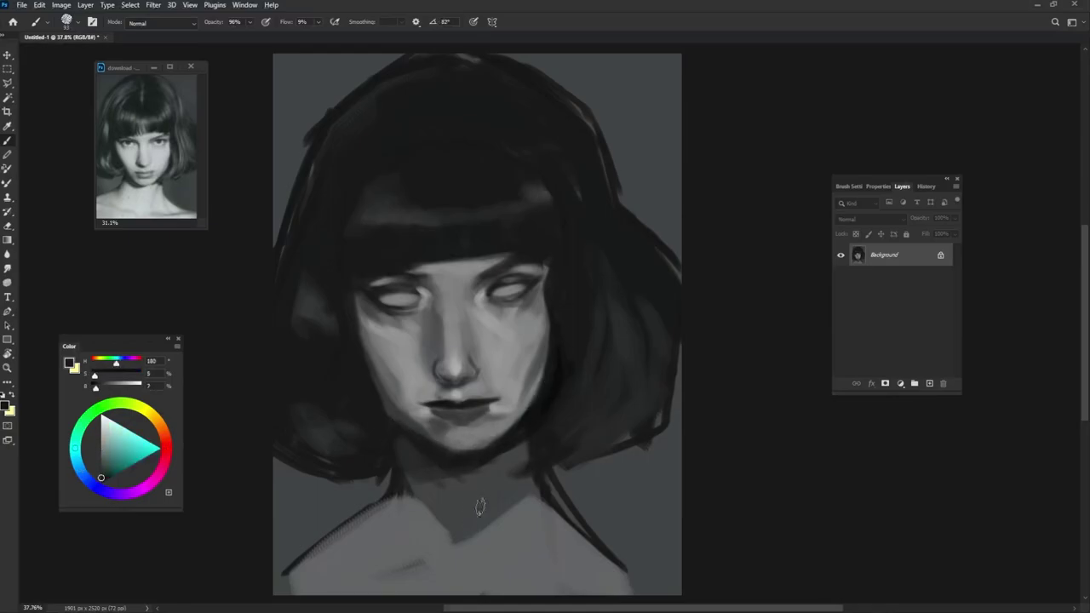
left_click(535, 369, "alt")
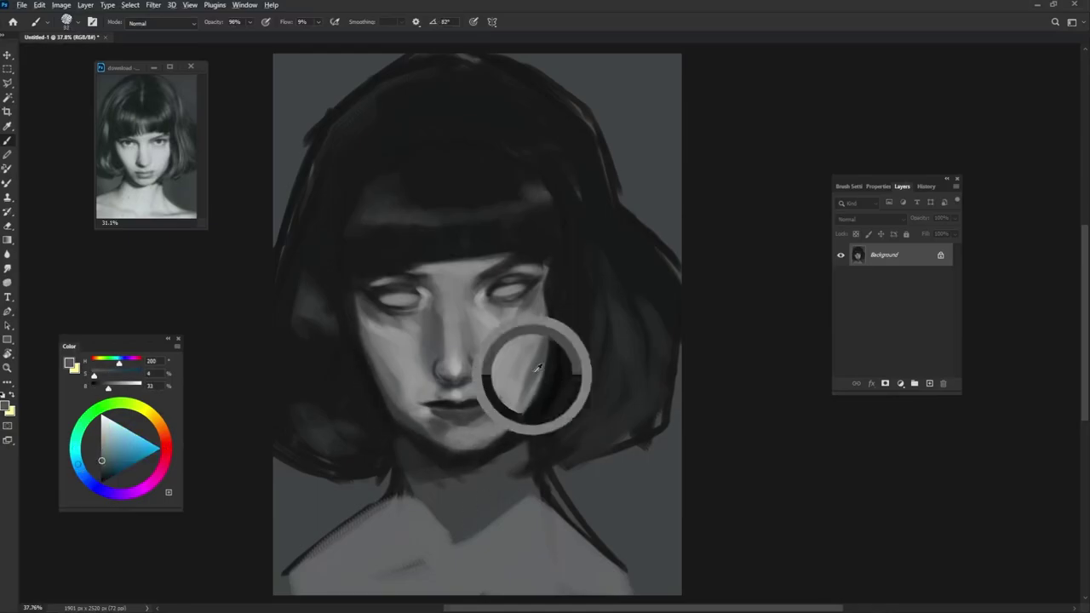
left_click(346, 346, "alt")
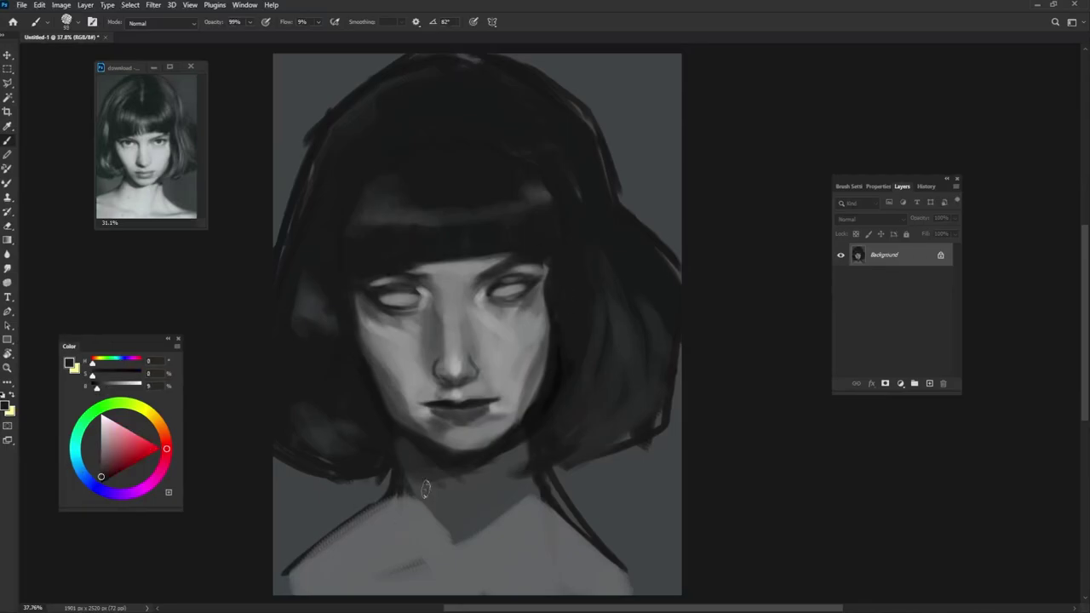
left_click(488, 450, "alt")
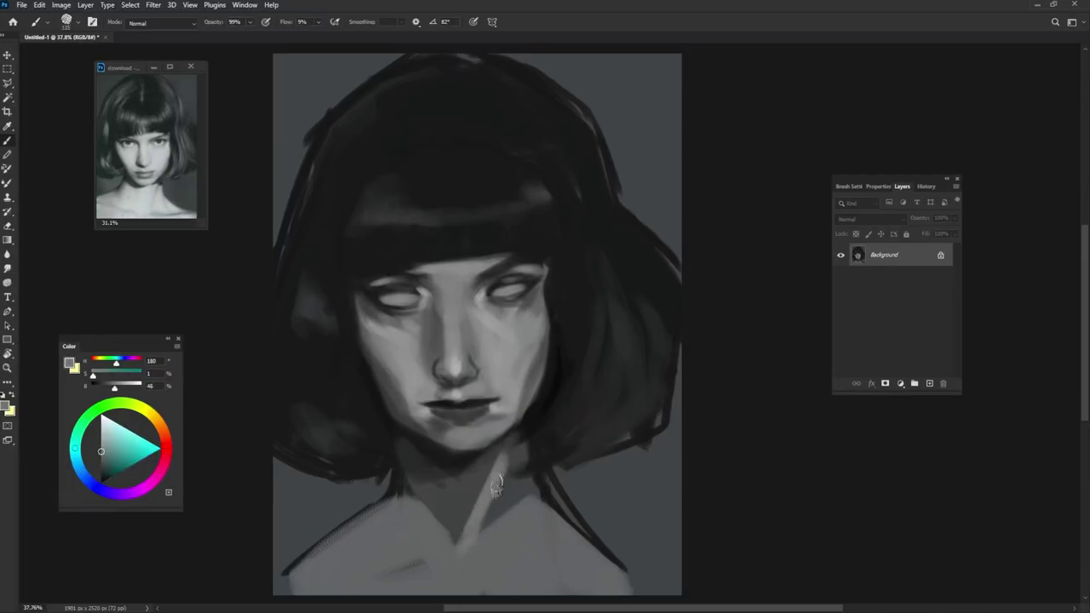
mouse_move(482, 511)
left_mouse_down()
mouse_move(413, 493)
mouse_move(383, 519)
mouse_move(417, 507)
mouse_move(443, 532)
mouse_move(489, 511)
mouse_move(503, 552)
left_mouse_up()
left_click(395, 470, "alt")
left_click(459, 306, "alt")
left_click(523, 456, "alt")
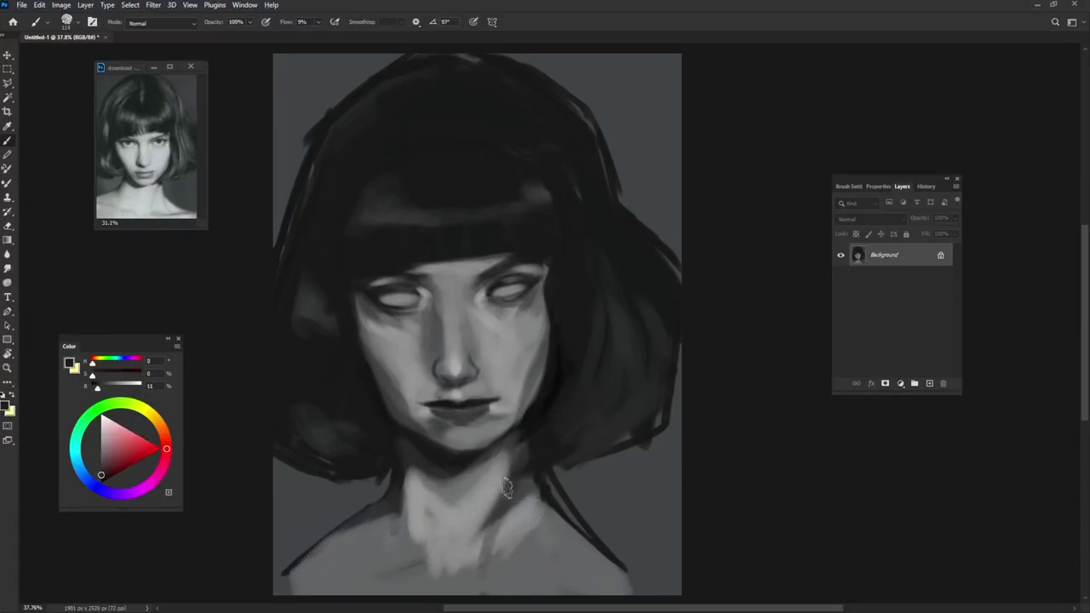
left_click_drag(524, 469, 481, 554)
Step: Paint dark strokes down the right neck and light grey across the lower chest
left_click(536, 477, "alt")
left_click_drag(541, 481, 592, 554)
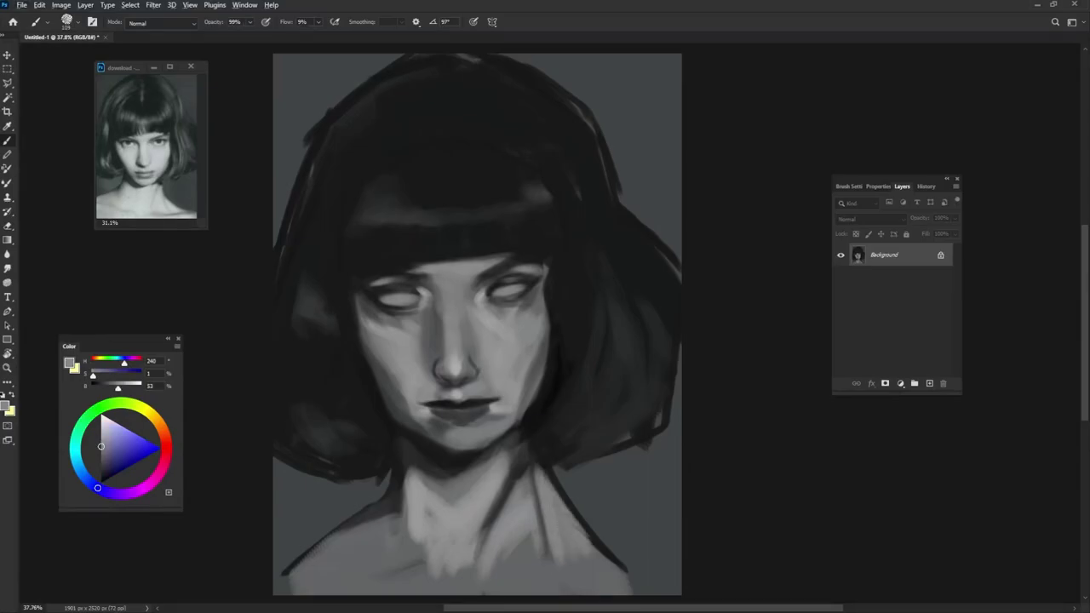
left_click(592, 553, "alt")
left_click(374, 534, "alt")
left_click_drag(298, 566, 400, 560)
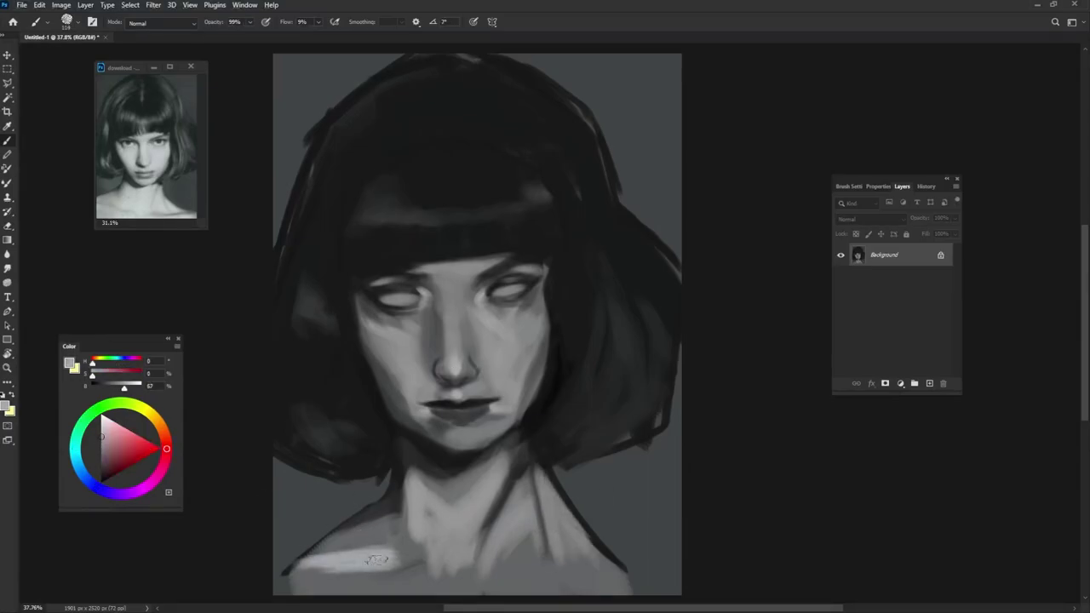
left_click_drag(502, 562, 605, 549)
left_click(394, 551, "alt")
left_click(420, 555, "alt")
left_click_drag(394, 552, 489, 555)
left_click(417, 550, "alt")
Step: Cover the dark diagonal neck line, smooth the lower chest band, and resample lip, chin and neck greys
left_click(428, 496, "alt")
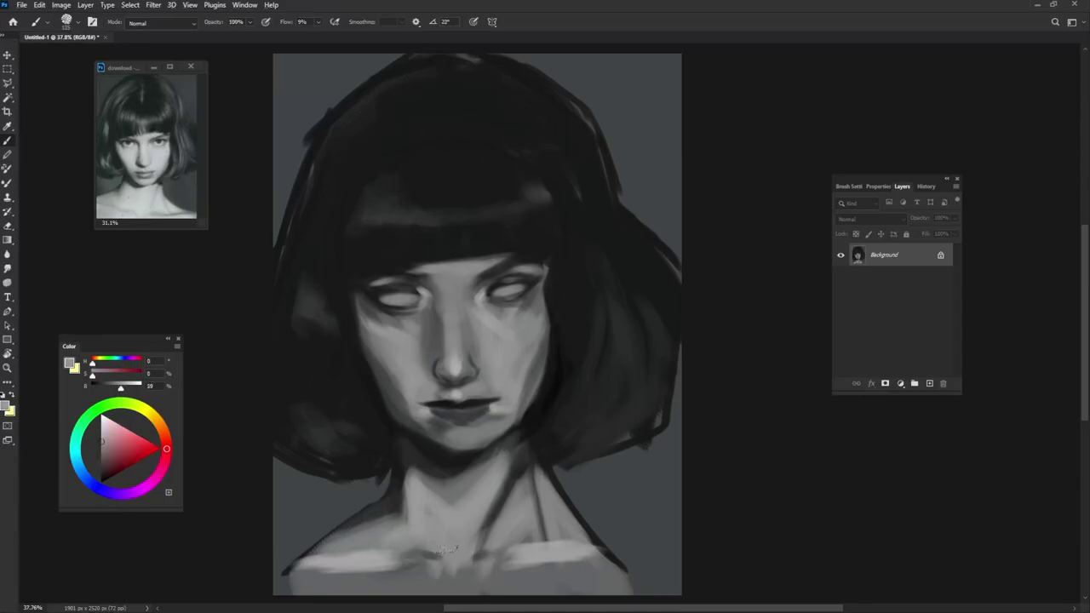
left_click_drag(515, 468, 481, 532)
mouse_move(392, 579)
left_mouse_down()
mouse_move(656, 579)
mouse_move(668, 600)
left_mouse_up()
left_click(628, 499, "alt")
left_click(608, 555, "alt")
left_click(630, 528, "alt")
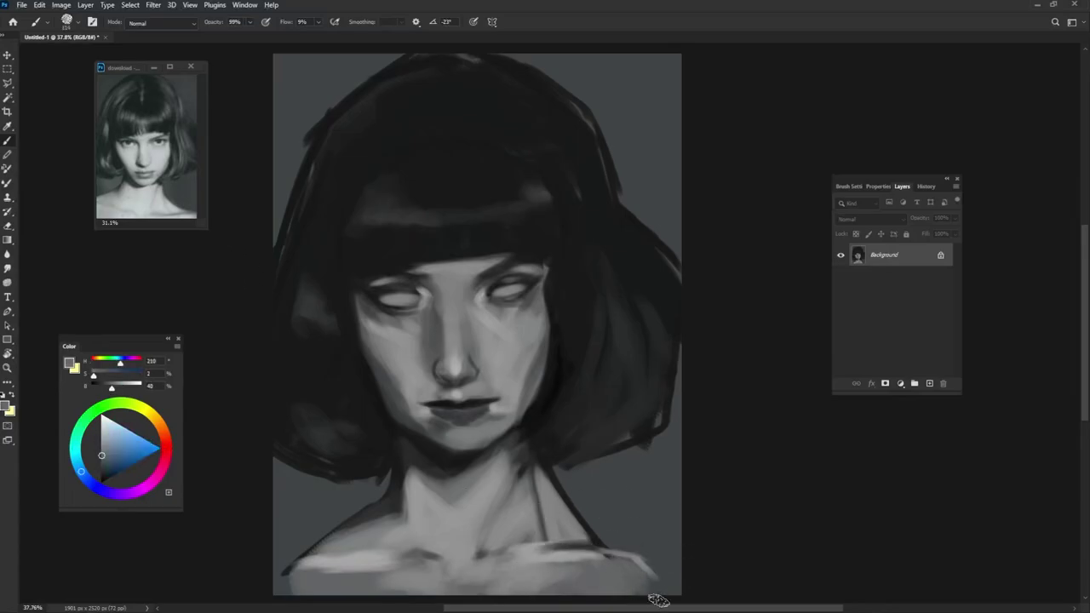
left_click(451, 412, "alt")
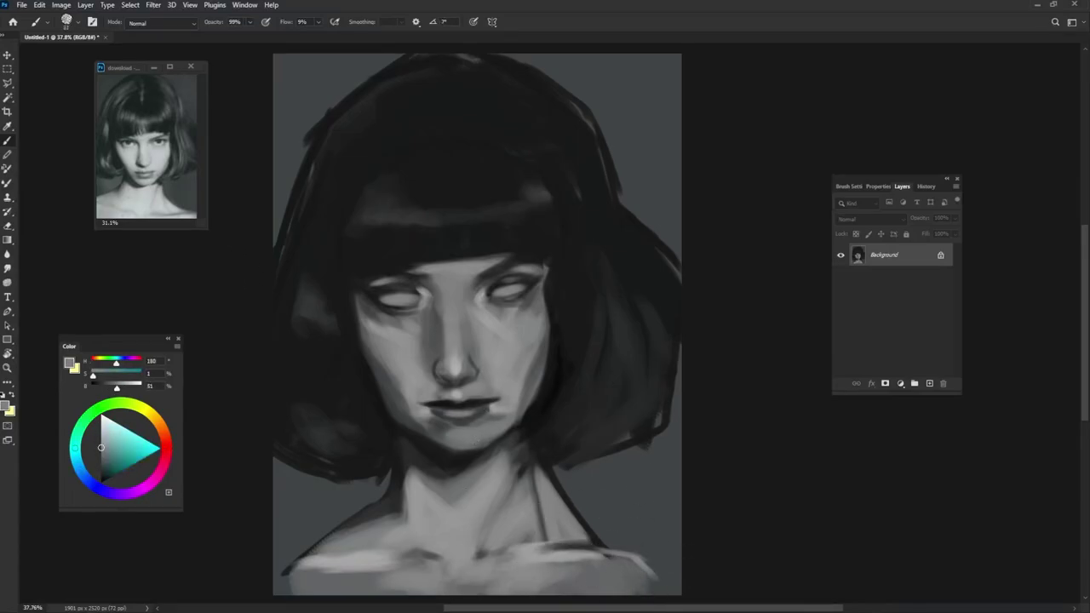
left_click(466, 406, "alt")
left_click(446, 426, "alt")
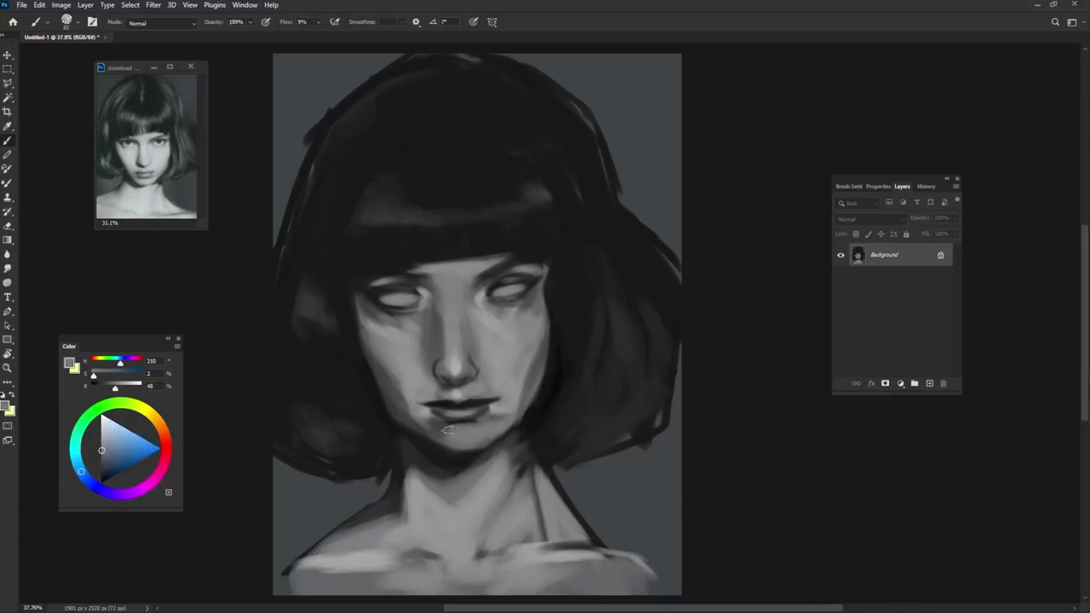
left_click(458, 431, "alt")
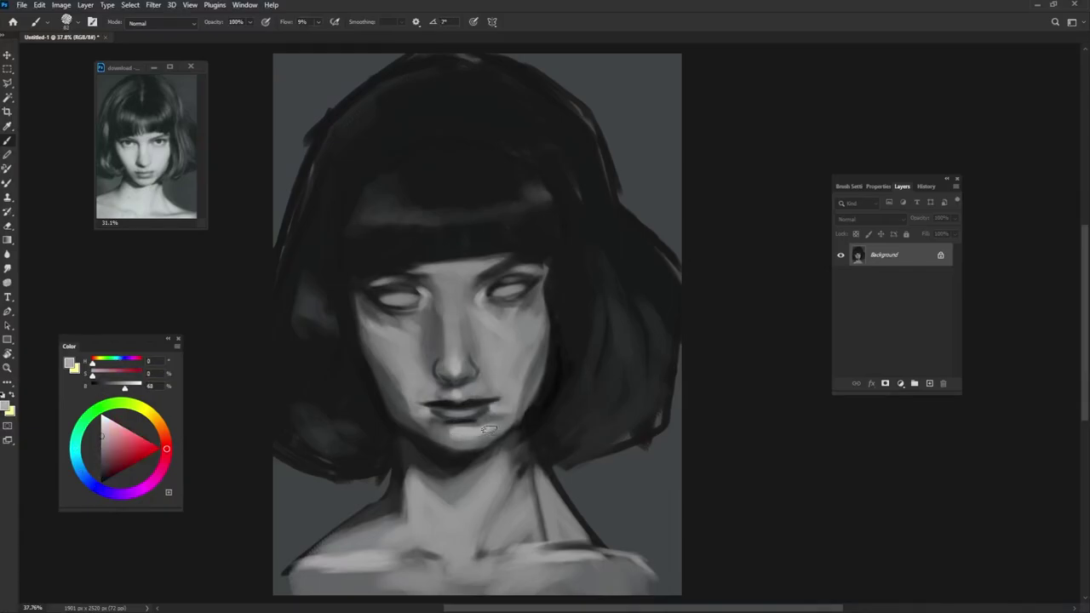
left_click(466, 477, "alt")
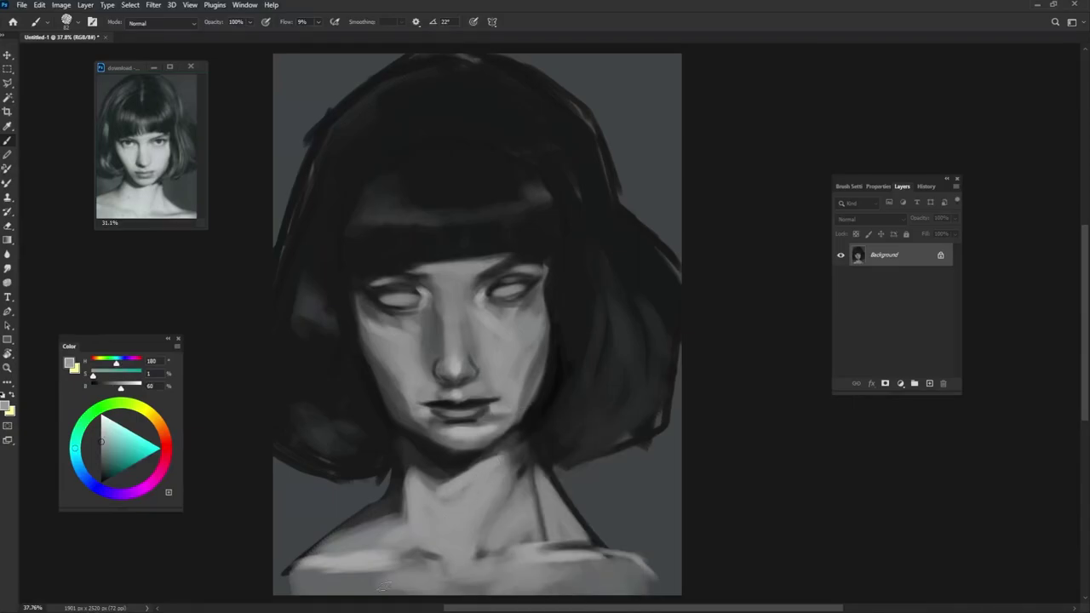
Step: Lasso and nudge the right-eye area, deselect, and repaint the surrounding skin
key("l")
mouse_move(500, 276)
left_mouse_down()
mouse_move(481, 299)
mouse_move(549, 269)
left_mouse_up()
key("v")
key("b")
key("ctrl+d")
left_click(545, 255, "alt")
left_click(546, 266, "alt")
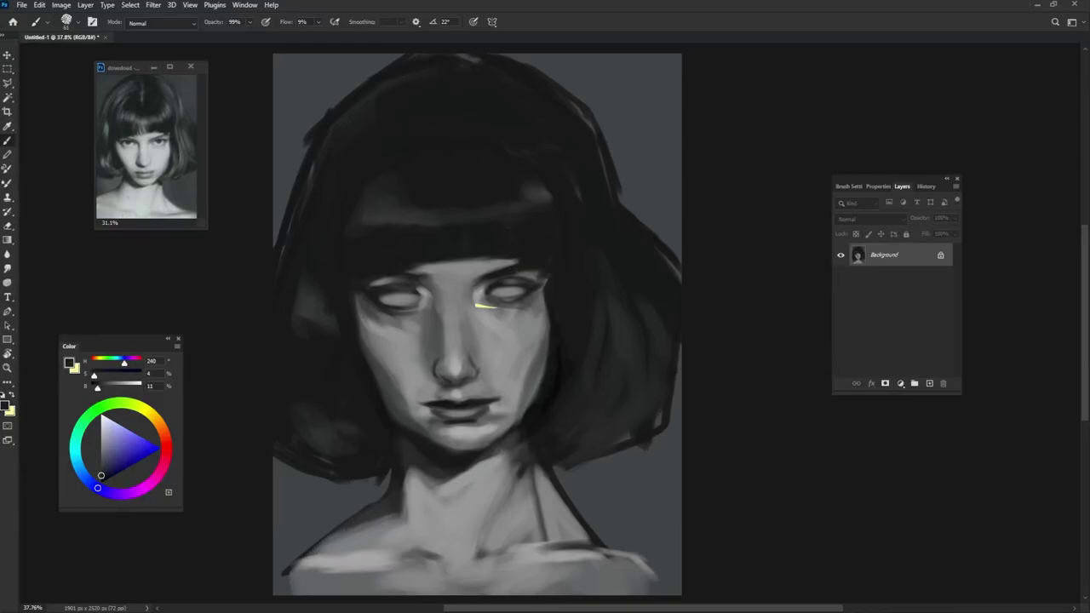
left_click(516, 322, "alt")
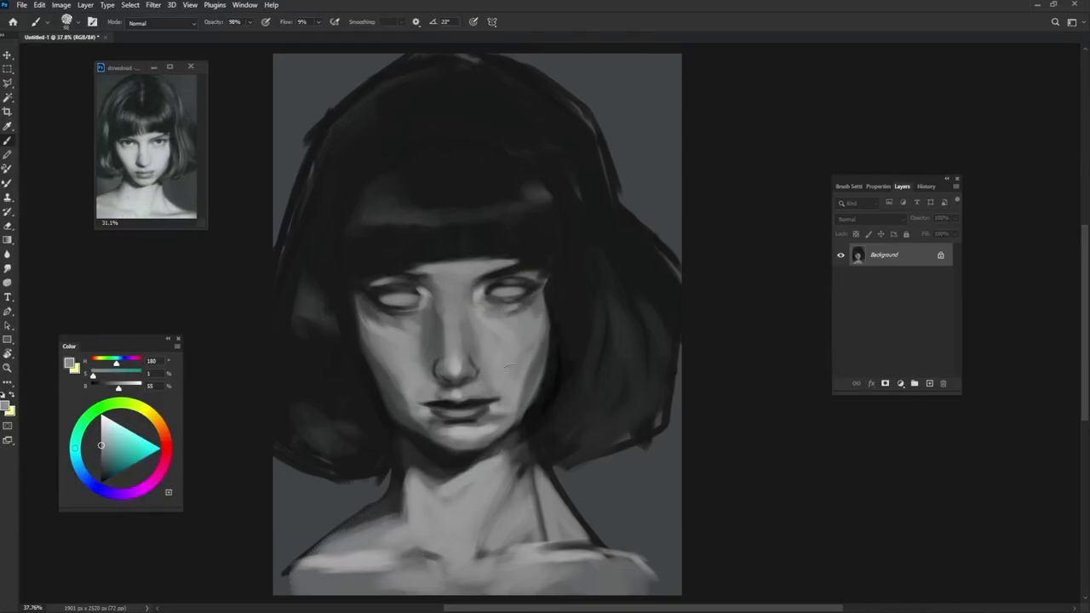
left_click(541, 288, "alt")
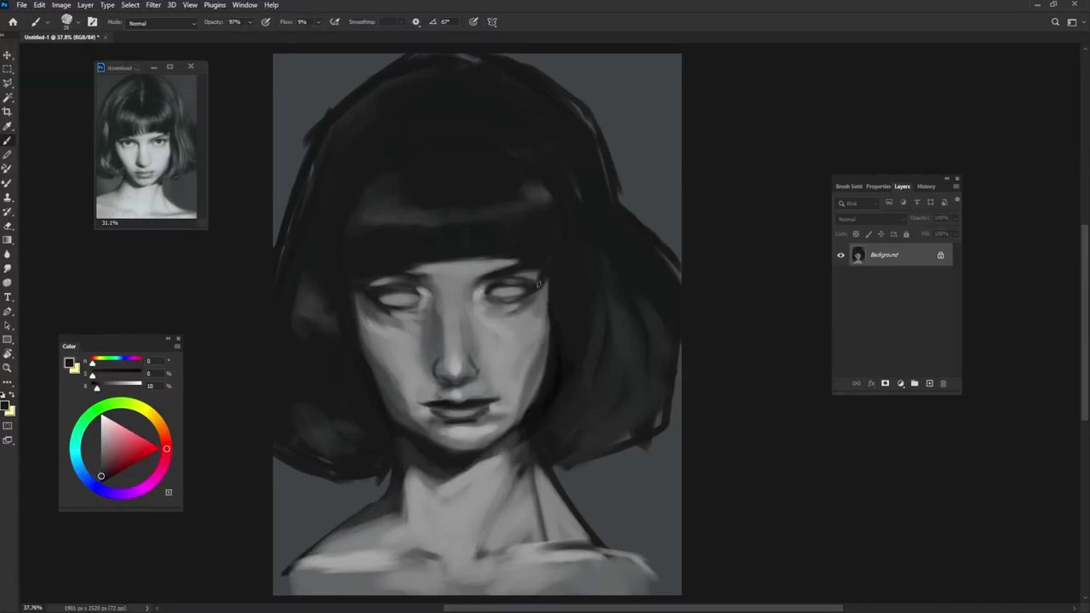
Step: Paint light grey strands into the centre, left and right bangs
left_click(451, 260, "alt")
mouse_move(444, 260)
left_mouse_down()
mouse_move(444, 230)
mouse_move(458, 243)
left_mouse_up()
left_click(461, 264, "alt")
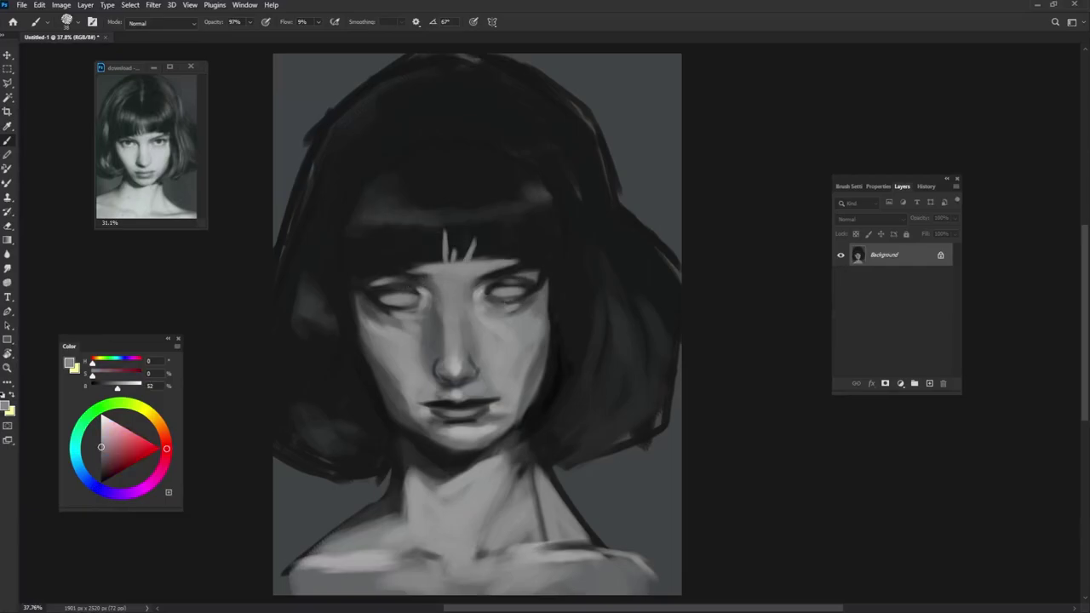
left_click(423, 258, "alt")
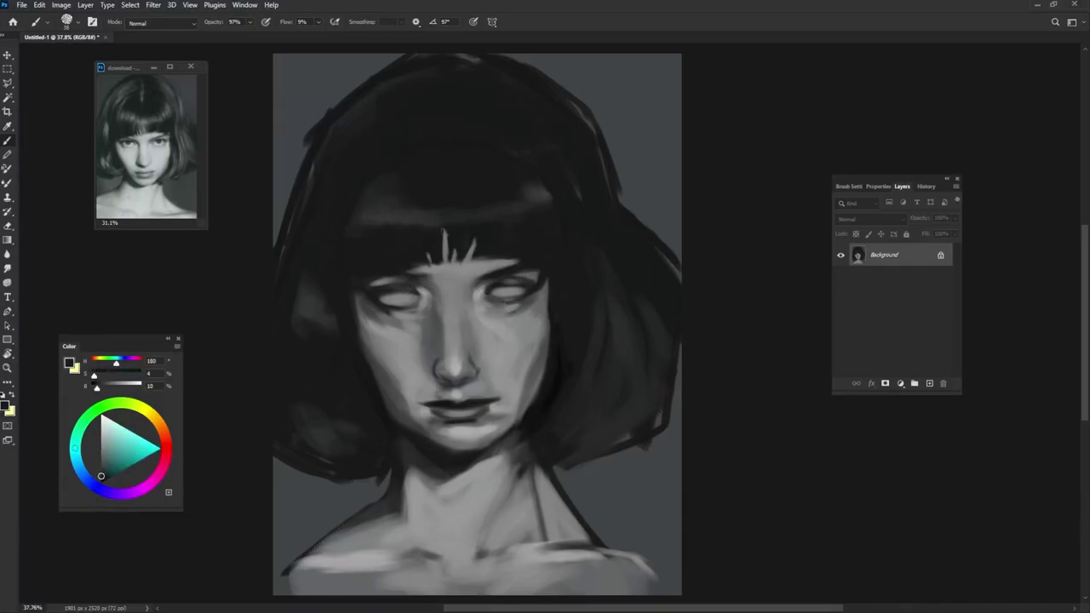
left_click(401, 255, "alt")
left_click_drag(373, 225, 381, 199)
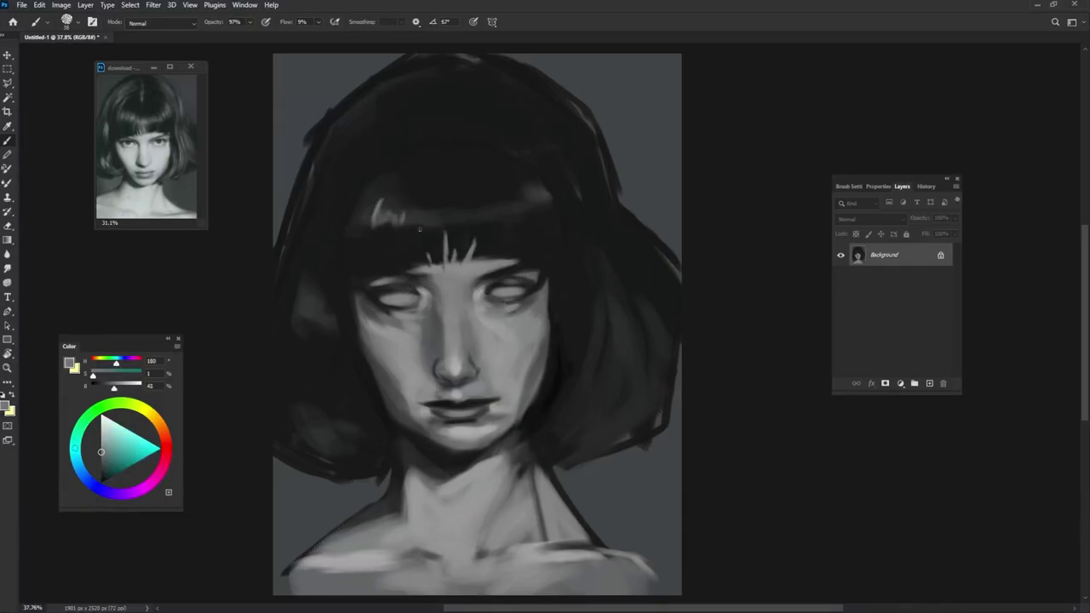
left_click_drag(508, 203, 550, 182)
Step: Add a lighter strand on the left bangs and tone down the right-bangs strand
left_click(417, 220, "alt")
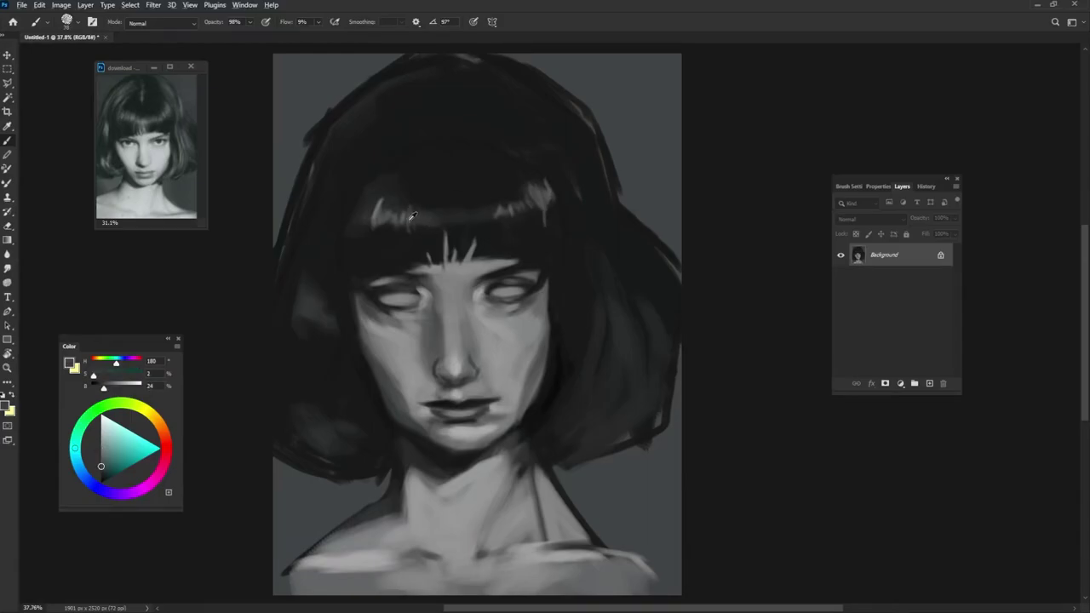
left_click(412, 217, "alt")
right_click(439, 234)
key("Escape")
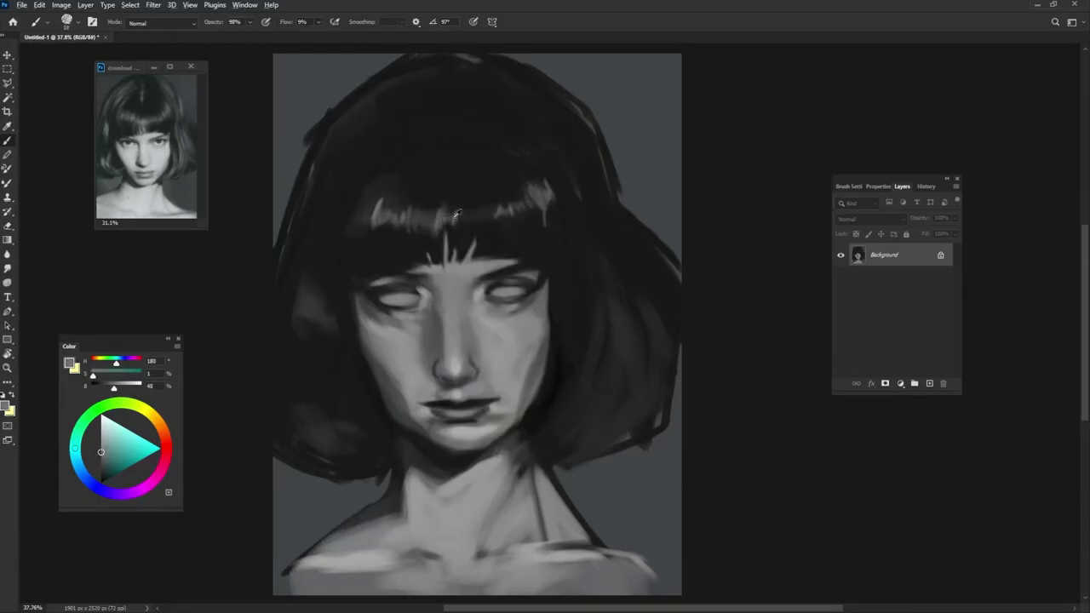
left_click(467, 204, "alt")
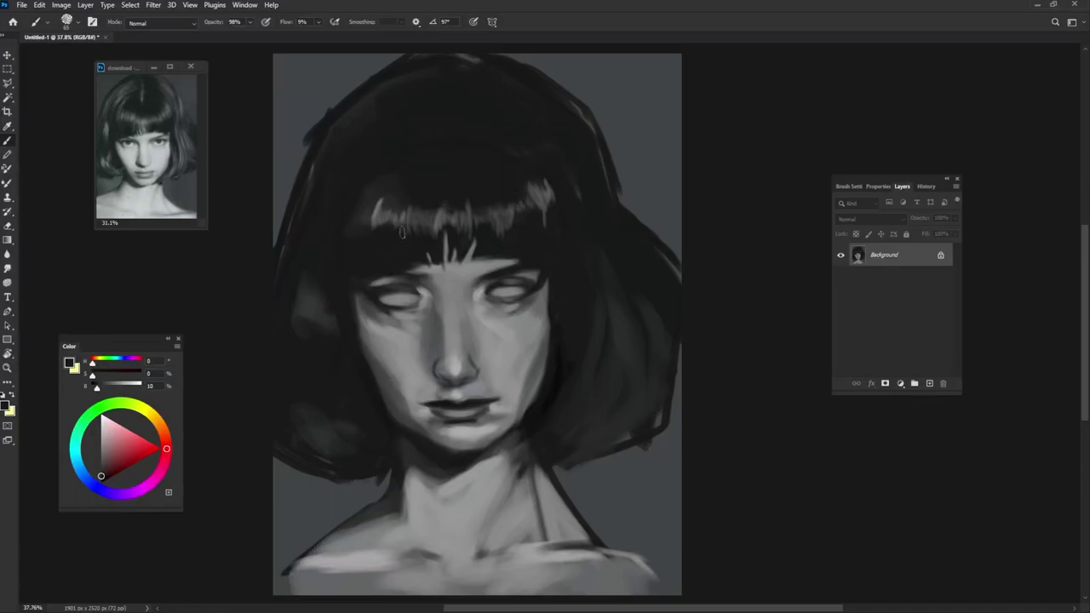
left_click(375, 217, "alt")
left_click_drag(356, 203, 353, 244)
left_click_drag(538, 175, 549, 196)
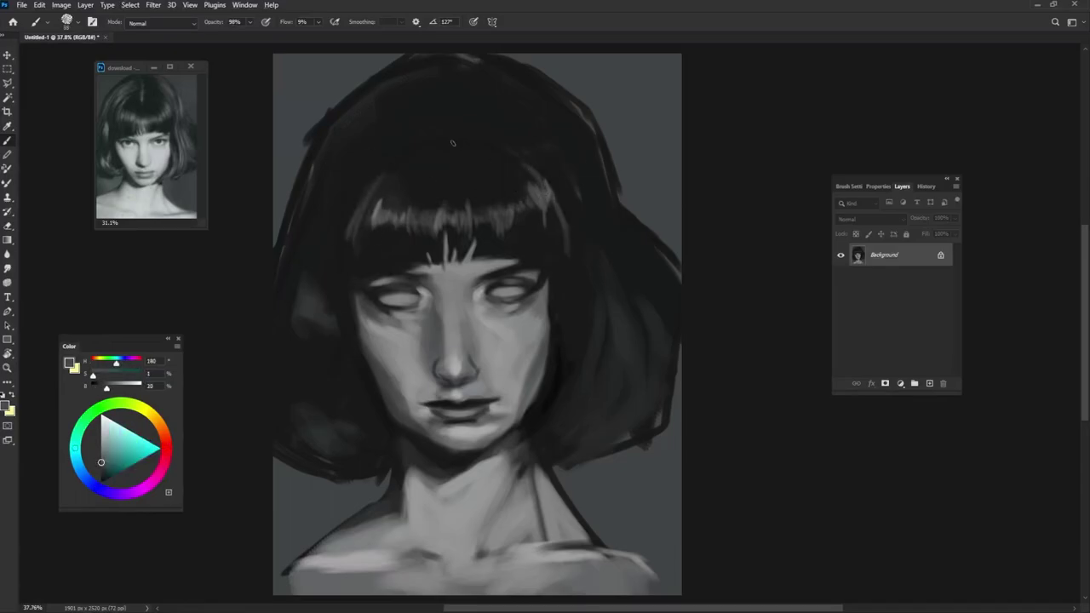
Step: Paint more light bang strands, a parting line on the crown, and a lighter patch in the left hair
left_click(454, 82, "alt")
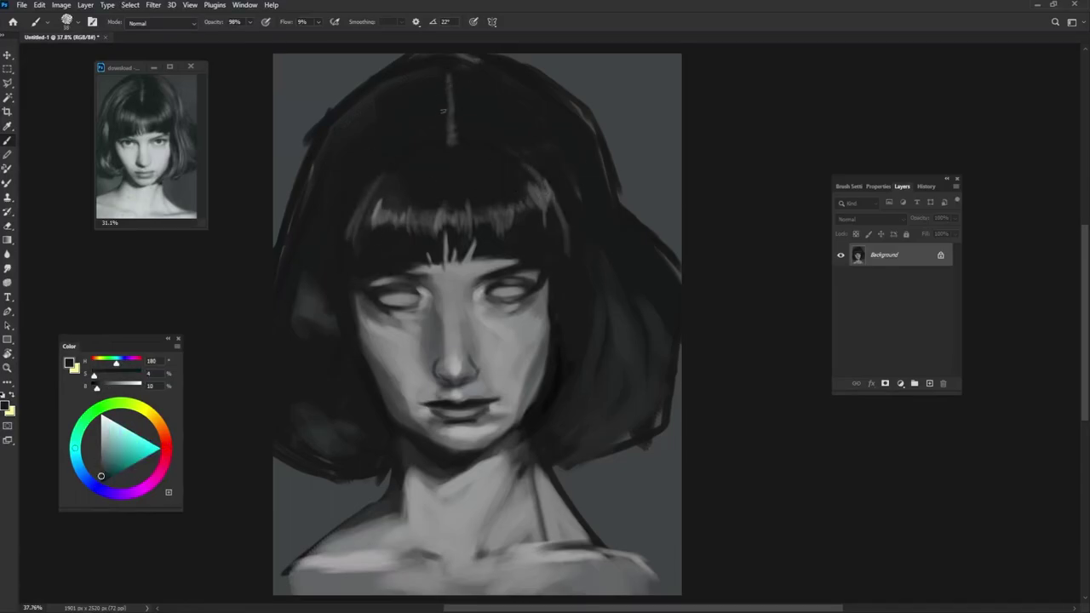
left_click(371, 216, "alt")
left_click(366, 204, "alt")
left_click_drag(375, 183, 358, 230)
left_click(422, 162, "alt")
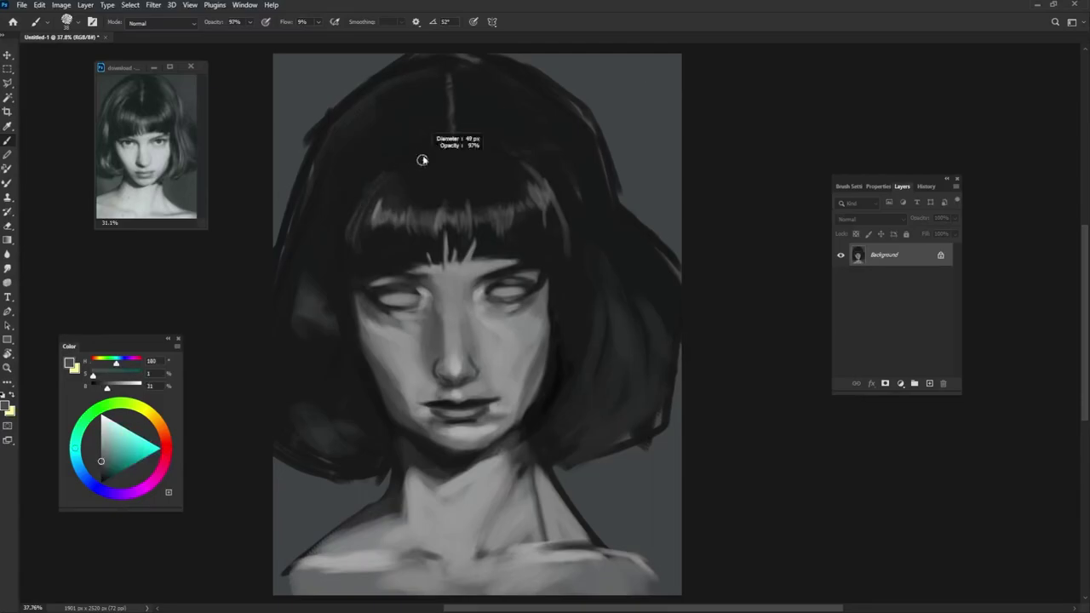
left_click_drag(422, 152, 384, 201)
left_click_drag(304, 274, 362, 426)
Step: Darken the shadow along the left cheek and jaw, and lighten the hair's right edge
left_click(341, 287, "alt")
left_click(345, 294, "alt")
left_click(555, 407, "alt")
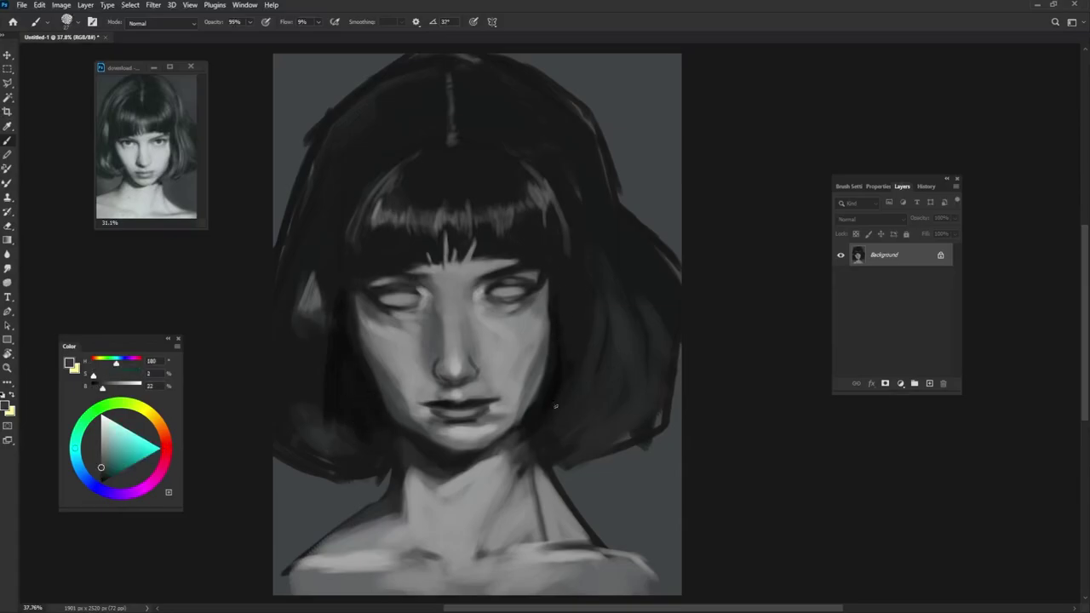
left_click(570, 374, "alt")
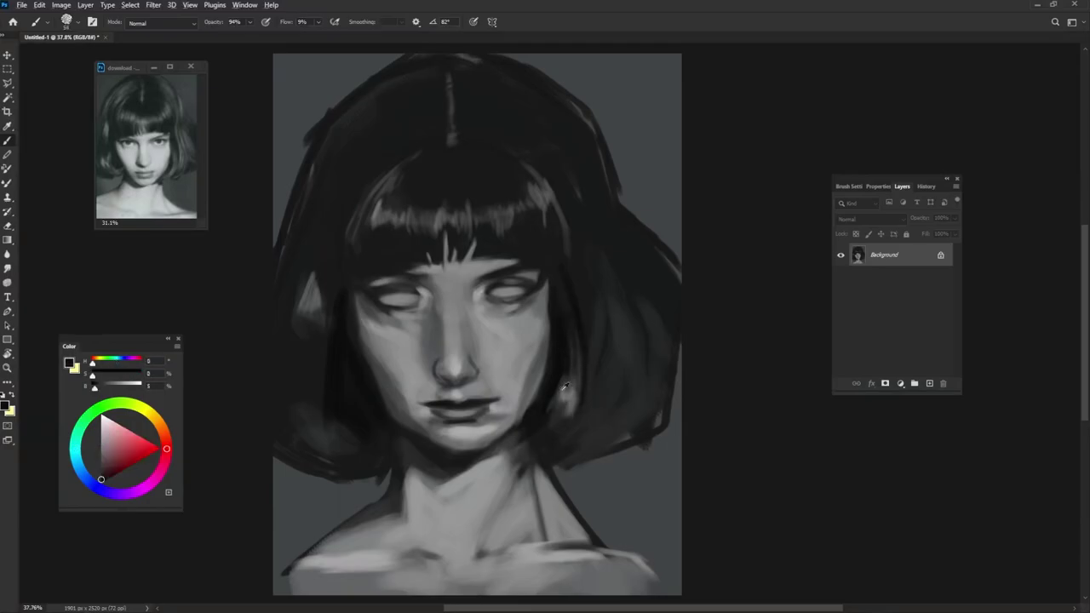
left_click(542, 433, "alt")
left_click(547, 426, "alt")
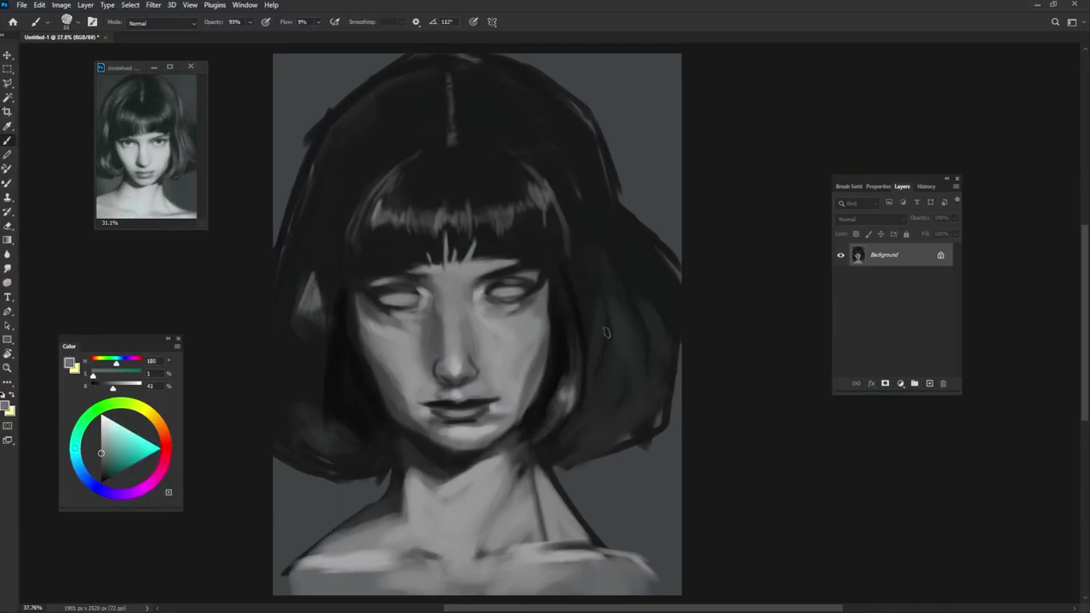
left_click_drag(607, 332, 600, 264)
left_click(560, 276, "alt")
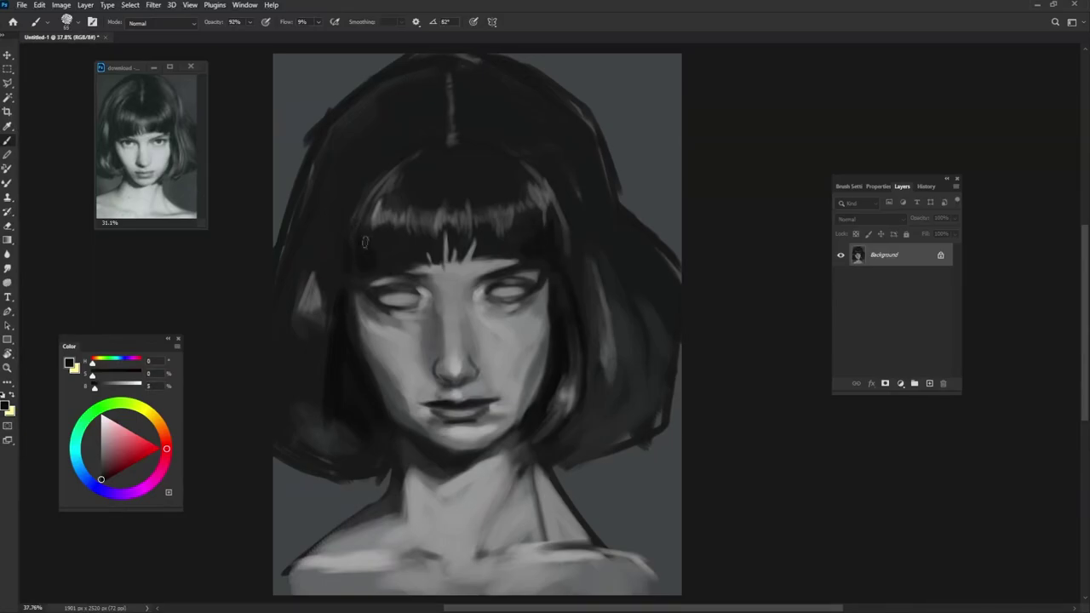
left_click(311, 310, "alt")
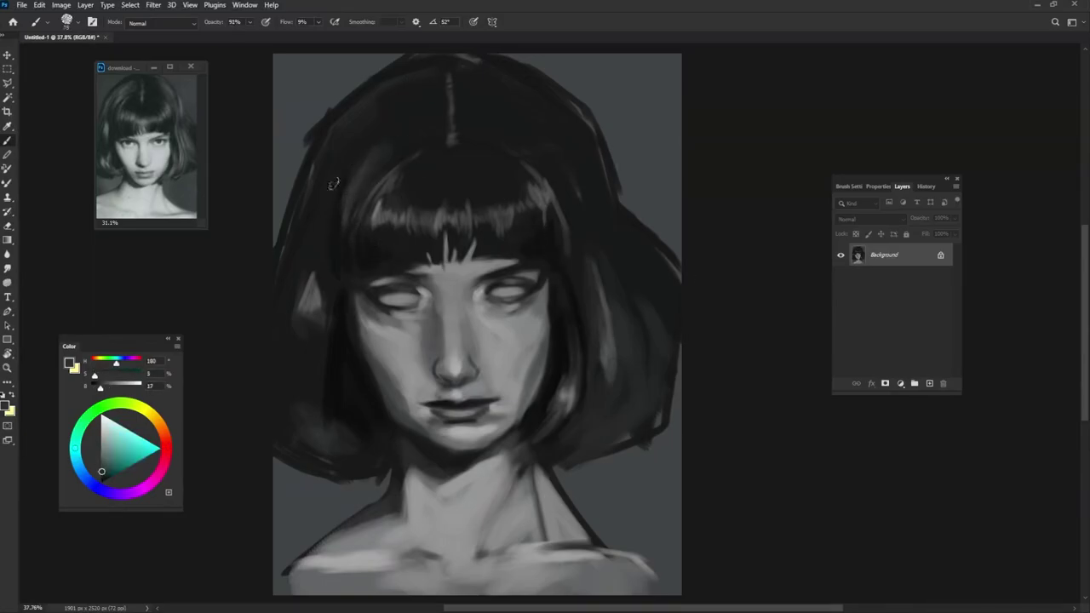
left_click(516, 79, "alt")
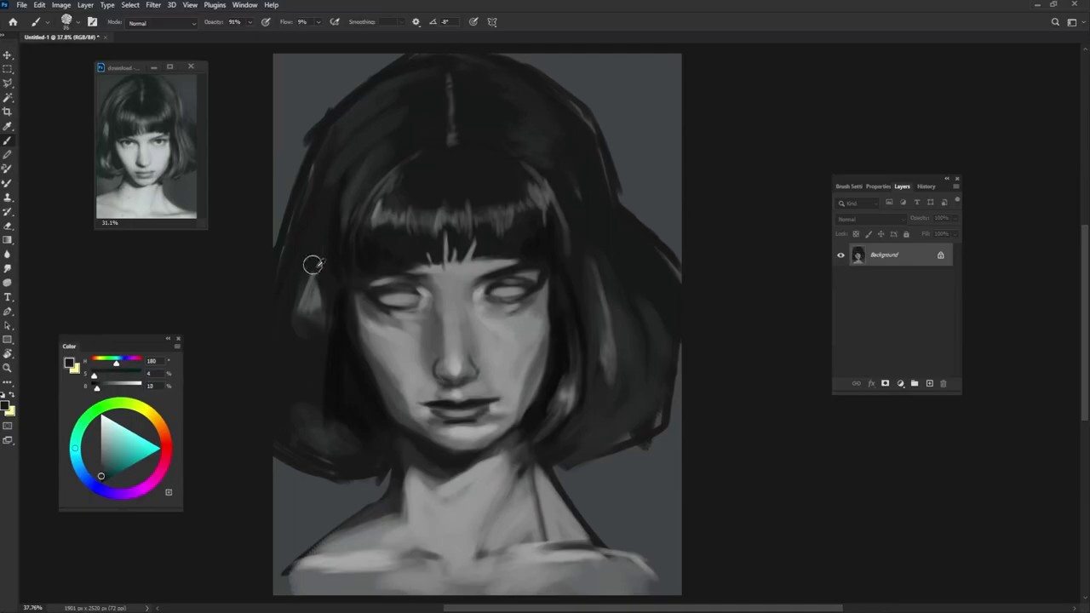
Step: Sample dark and mid hair greys and darken the right side of the hair
left_click(313, 281, "alt")
left_click(319, 294, "alt")
left_click(318, 290, "alt")
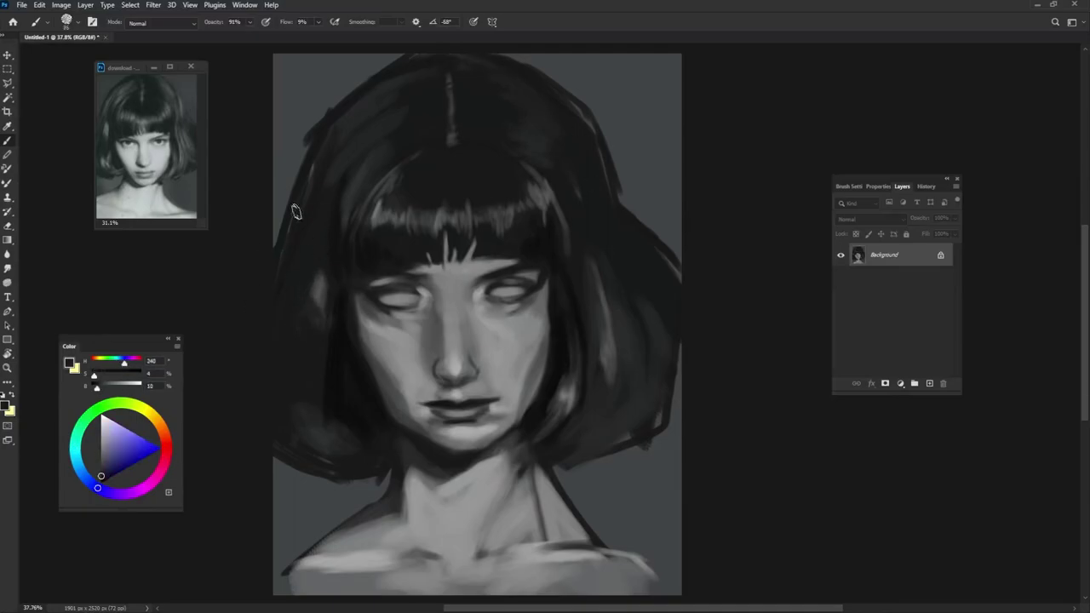
left_click(608, 230, "alt")
left_click(610, 266, "alt")
left_click(591, 186, "alt")
left_click(577, 246, "alt")
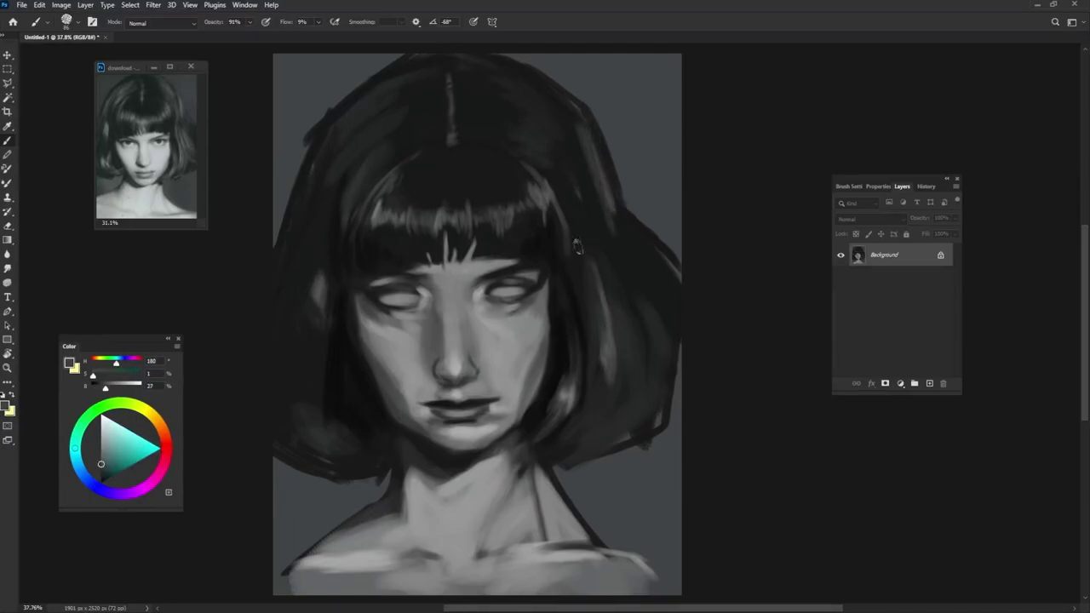
left_click(576, 183, "alt")
left_click(596, 170, "alt")
left_click(622, 251, "alt")
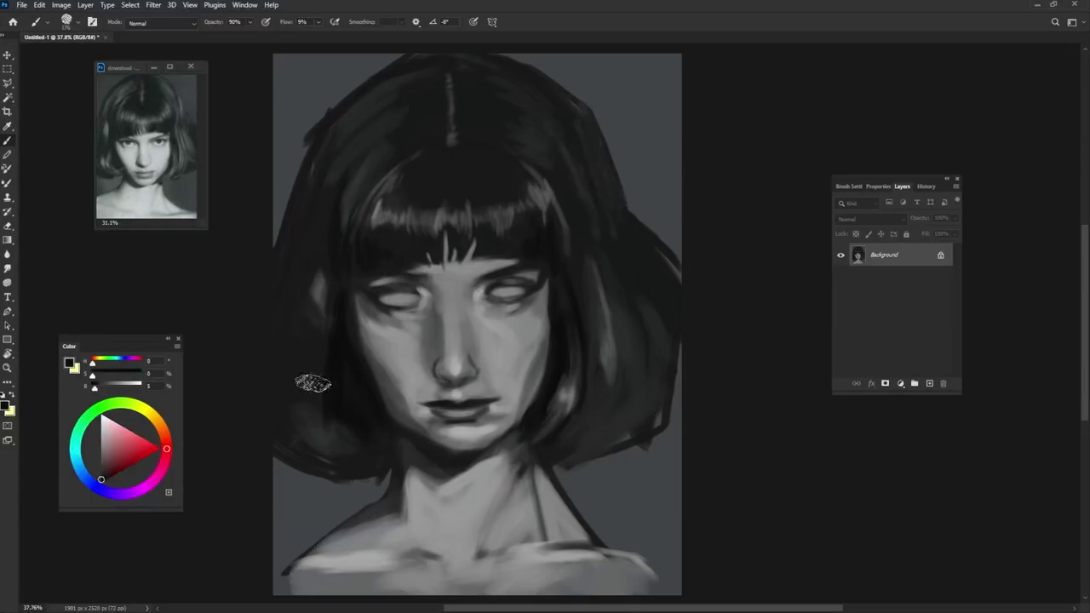
left_click_drag(596, 425, 639, 309)
Step: Paint lighter strands into the right-side hair and light strokes on the left hair
left_click(619, 353, "alt")
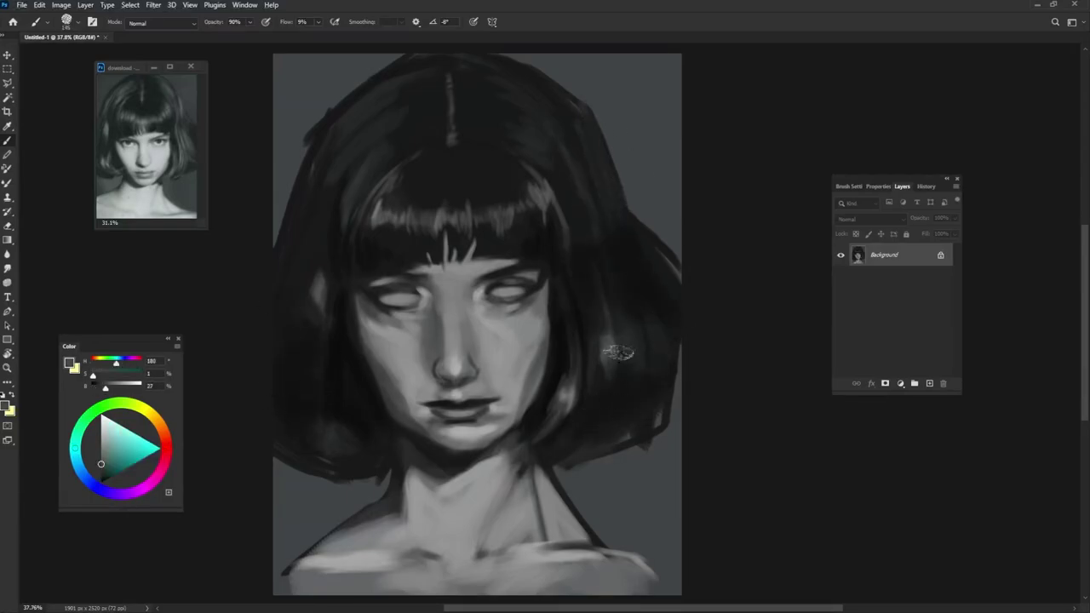
left_click_drag(619, 352, 669, 328)
mouse_move(634, 379)
left_mouse_down()
mouse_move(665, 332)
mouse_move(601, 298)
left_mouse_up()
left_click_drag(656, 388, 637, 357)
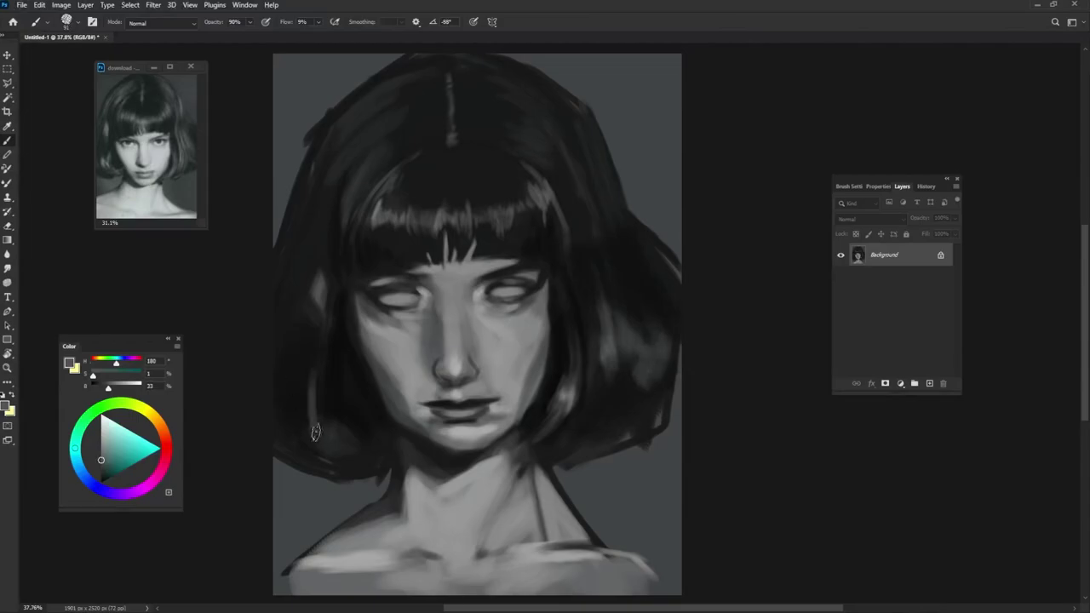
left_click_drag(313, 431, 289, 399)
left_click(377, 360, "alt")
mouse_move(596, 388)
left_mouse_down()
mouse_move(600, 358)
mouse_move(610, 384)
left_mouse_up()
Step: Darken the lower-right edge of the hair with dark cyan-grey strokes
left_click(559, 437, "alt")
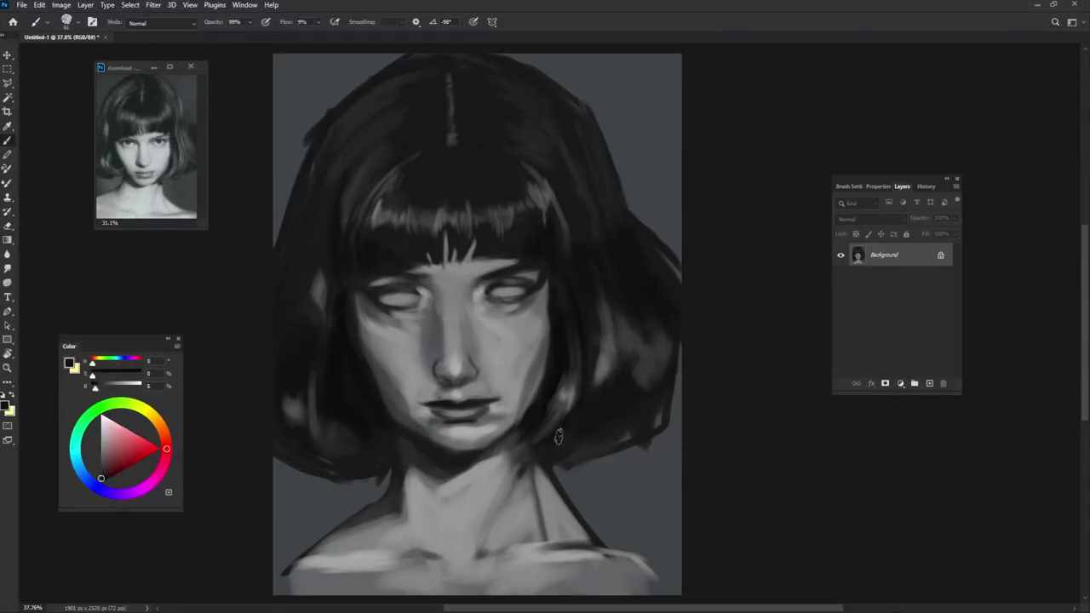
left_click(562, 459, "alt")
mouse_move(544, 473)
left_mouse_down()
mouse_move(583, 450)
mouse_move(618, 447)
left_mouse_up()
left_click(597, 459, "alt")
left_click_drag(677, 349, 664, 406)
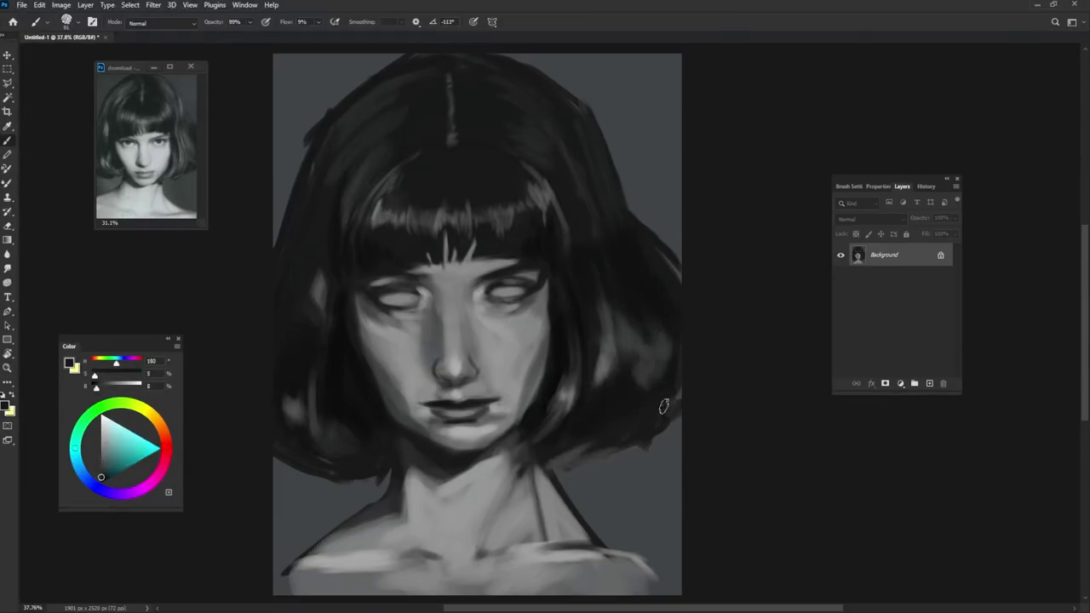
left_click_drag(557, 464, 635, 448)
Step: Sample near-black hair tones and light background greys around the lower hair ends and shoulder
left_click(344, 435, "alt")
left_click(351, 470, "alt")
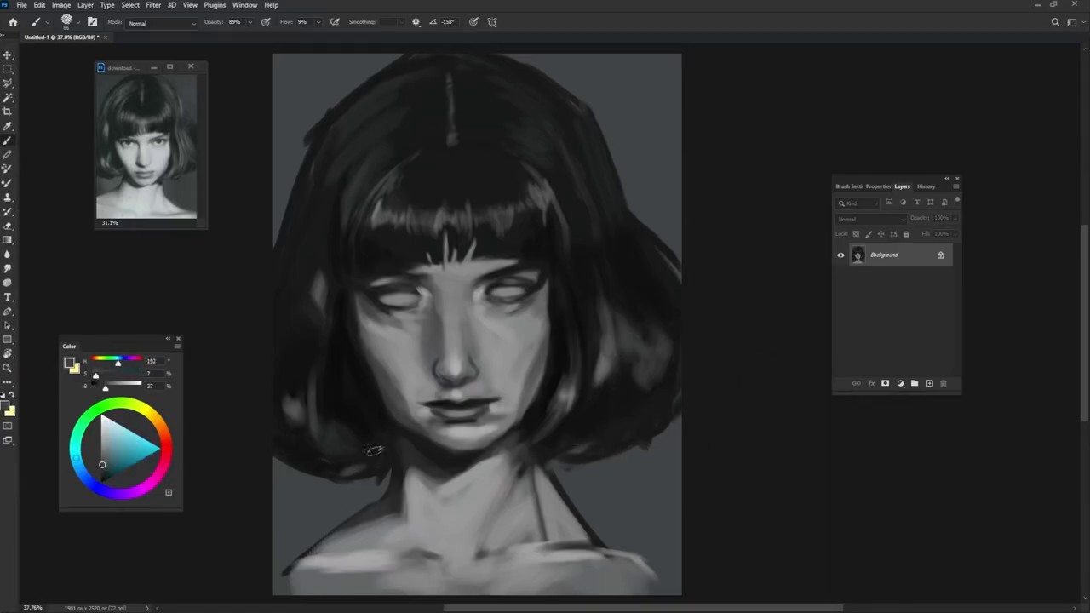
left_click(375, 452, "alt")
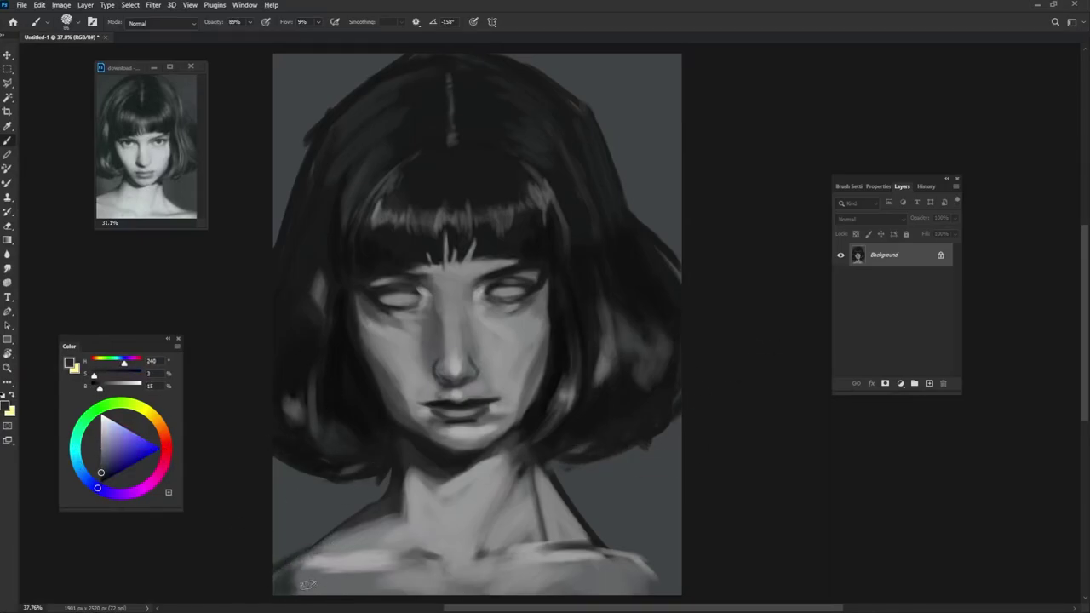
left_click(308, 569, "alt")
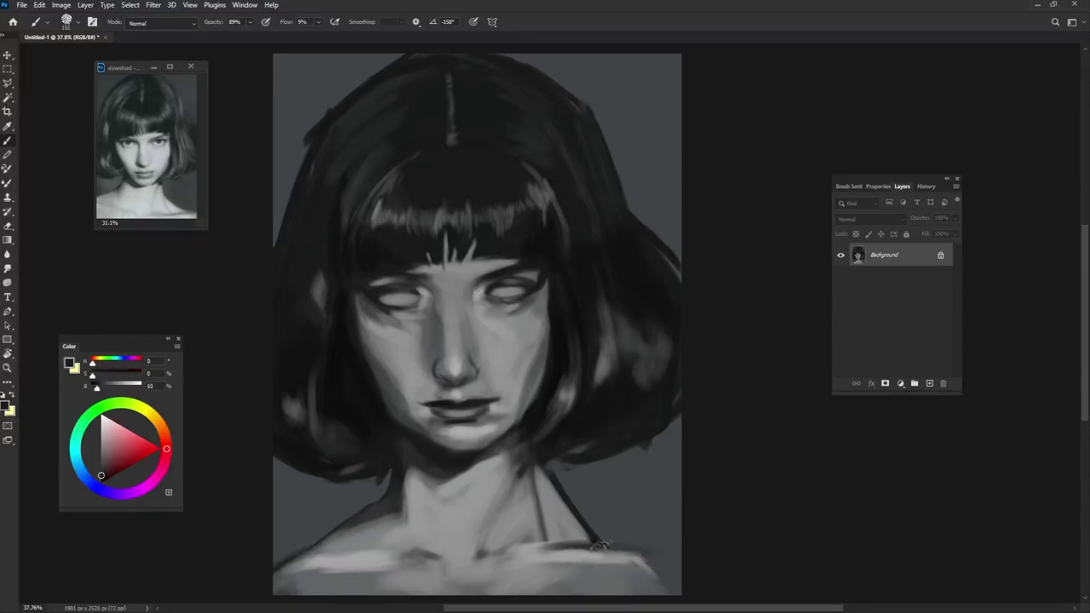
left_click(656, 553, "alt")
left_click(707, 522, "alt")
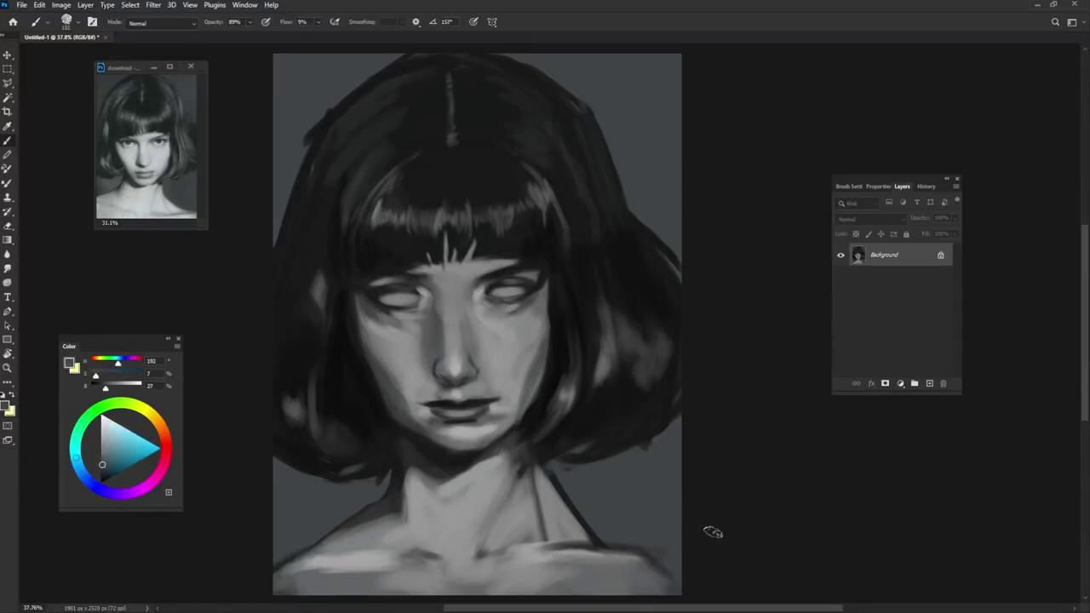
left_click(361, 172, "alt")
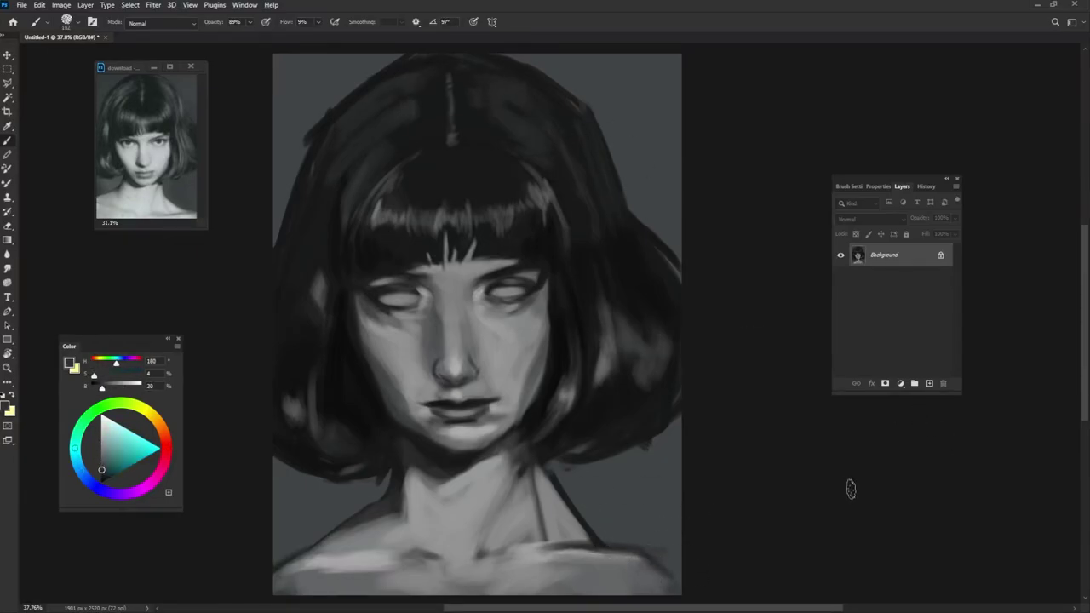
Step: Sample near-black and light grey tones for the irises, pupils and highlights of both eyes
left_click(534, 290, "alt")
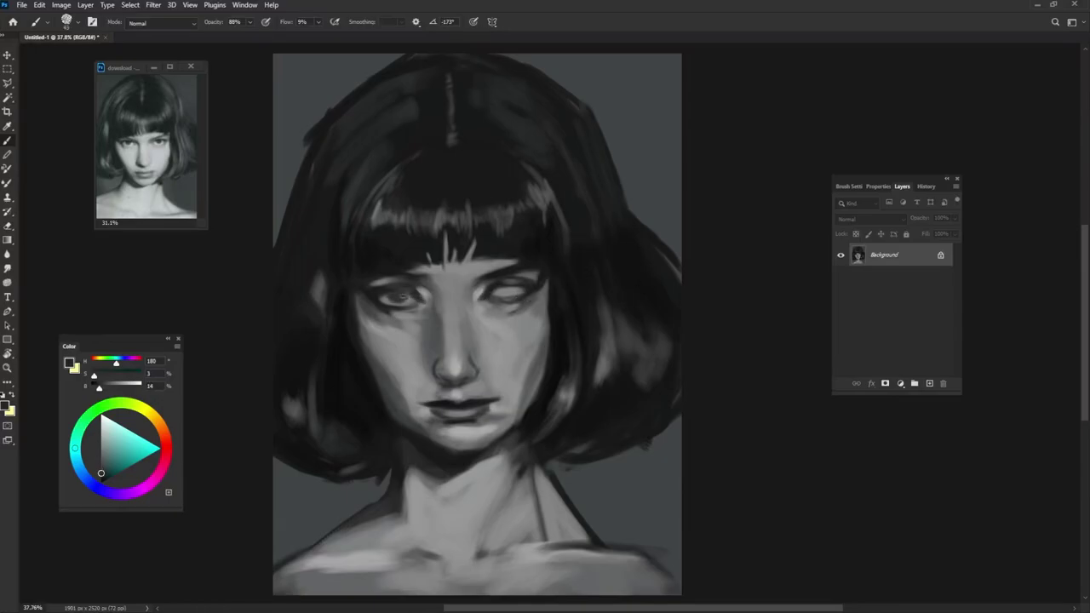
left_click(348, 365, "alt")
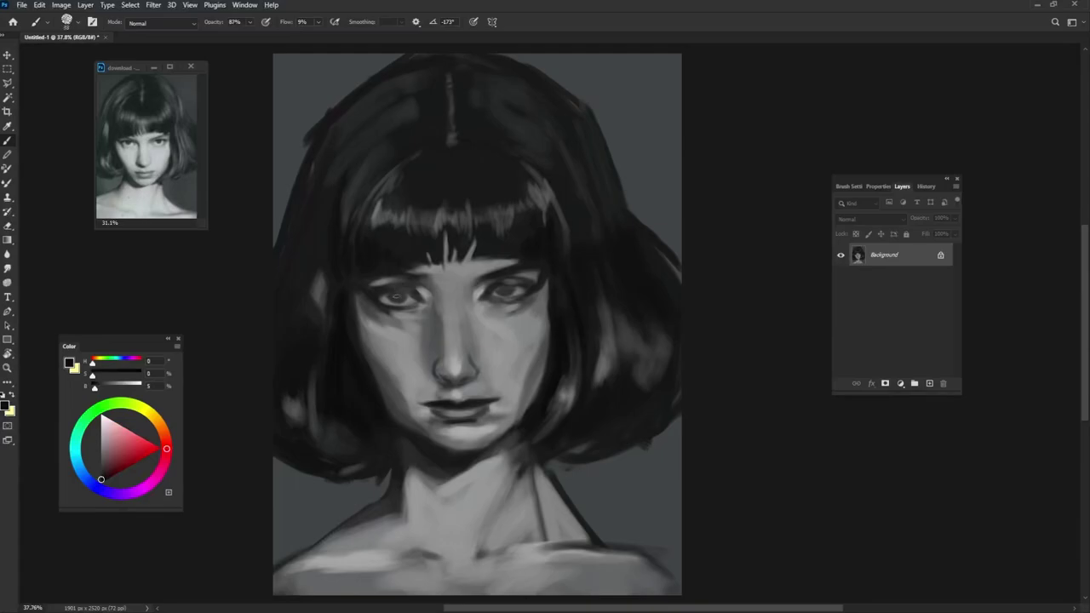
left_click(102, 436)
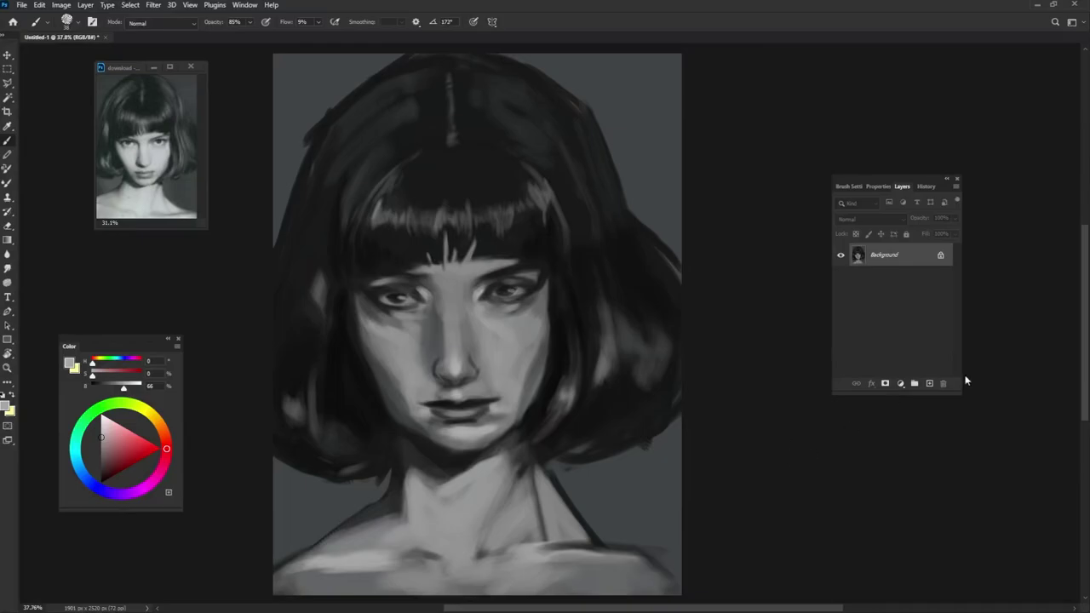
Step: Add a Gradient Map adjustment over the portrait and apply a preset gradient
left_click(902, 385)
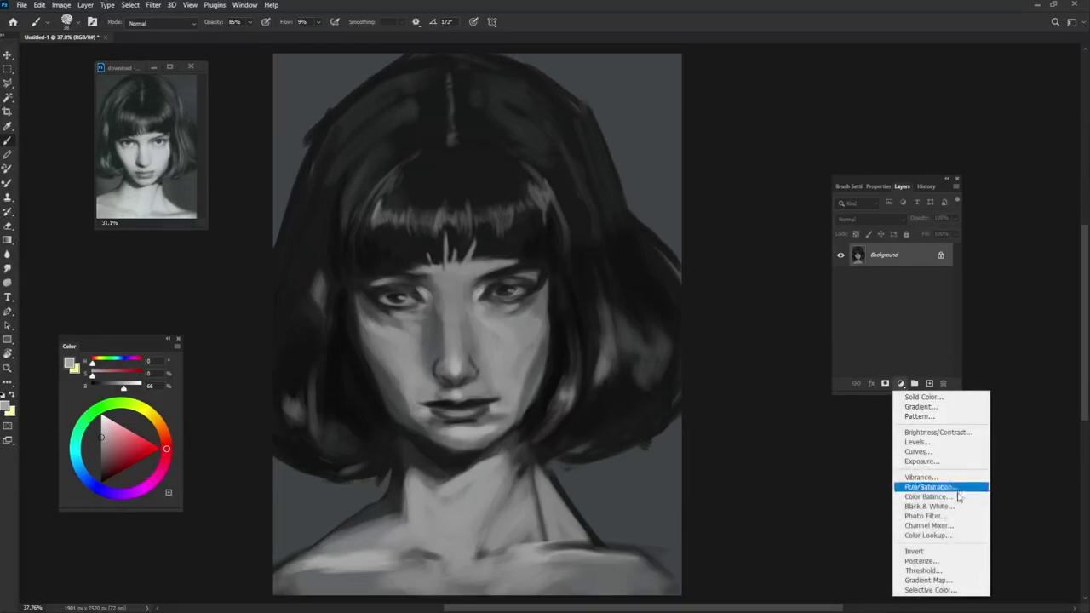
left_click(960, 581)
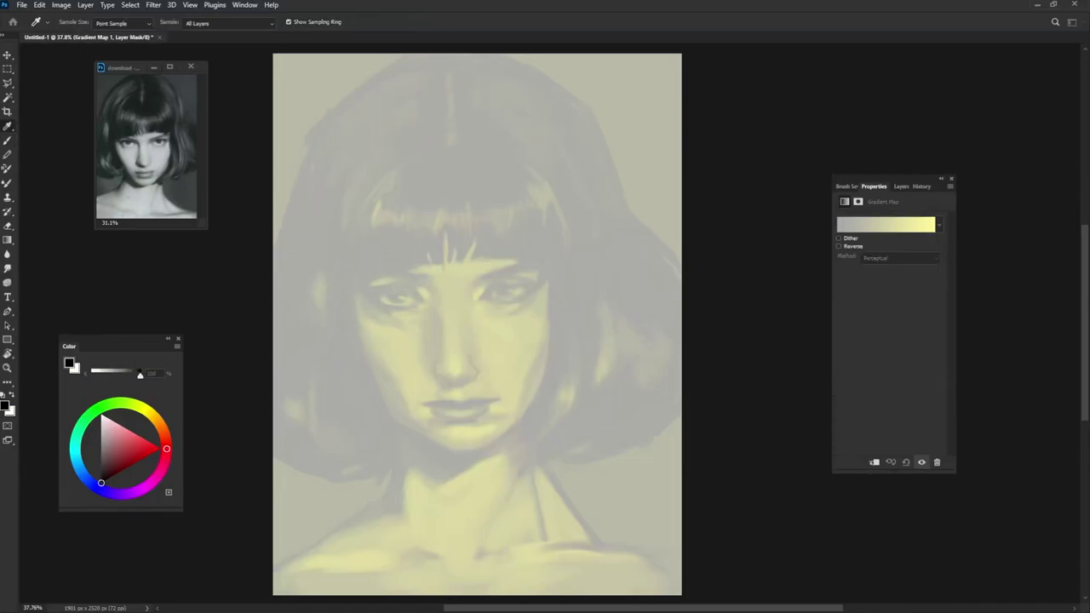
left_click(885, 224)
scroll(583, 200, "down", 5)
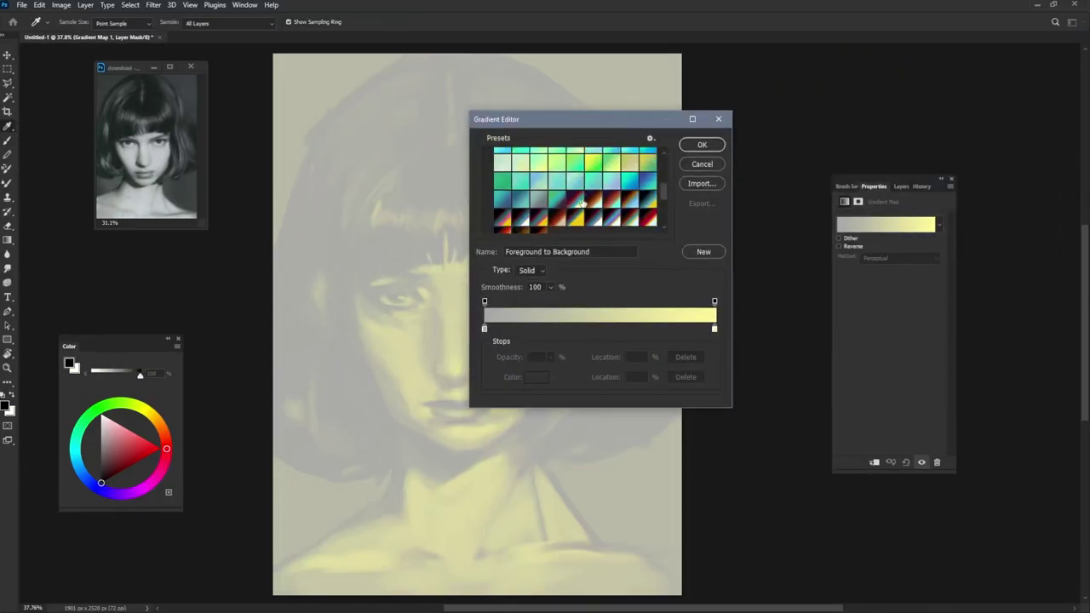
left_click(583, 201)
Step: Try several preset gradients and settle on the teal-green-yellow preset
left_click_drag(596, 119, 792, 63)
left_click(749, 164)
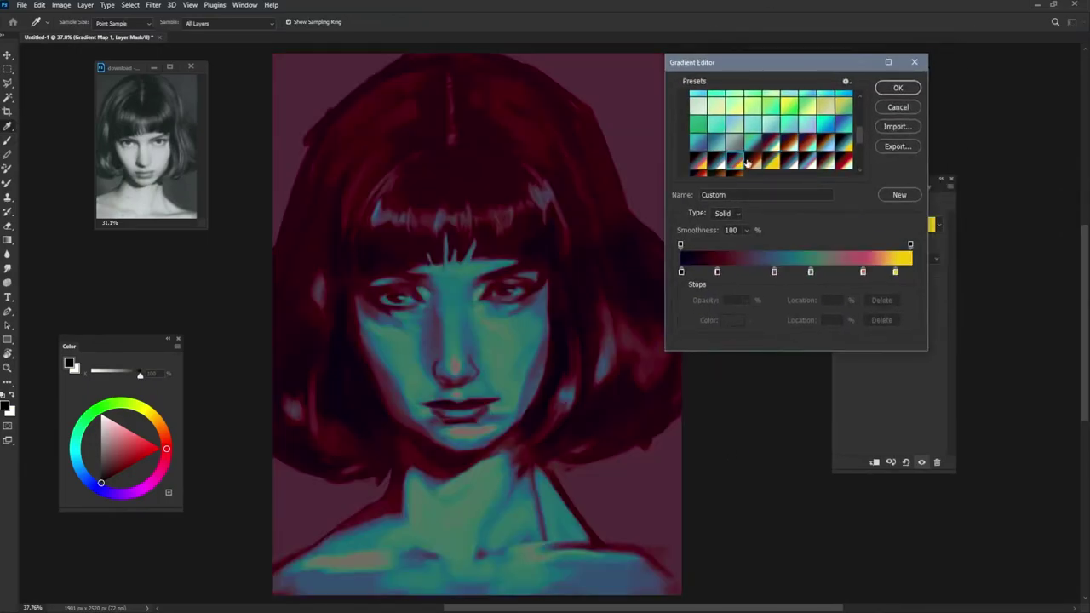
left_click(762, 174)
left_click(713, 162)
left_click(698, 177)
scroll(744, 124, "down", 1)
left_click(753, 143)
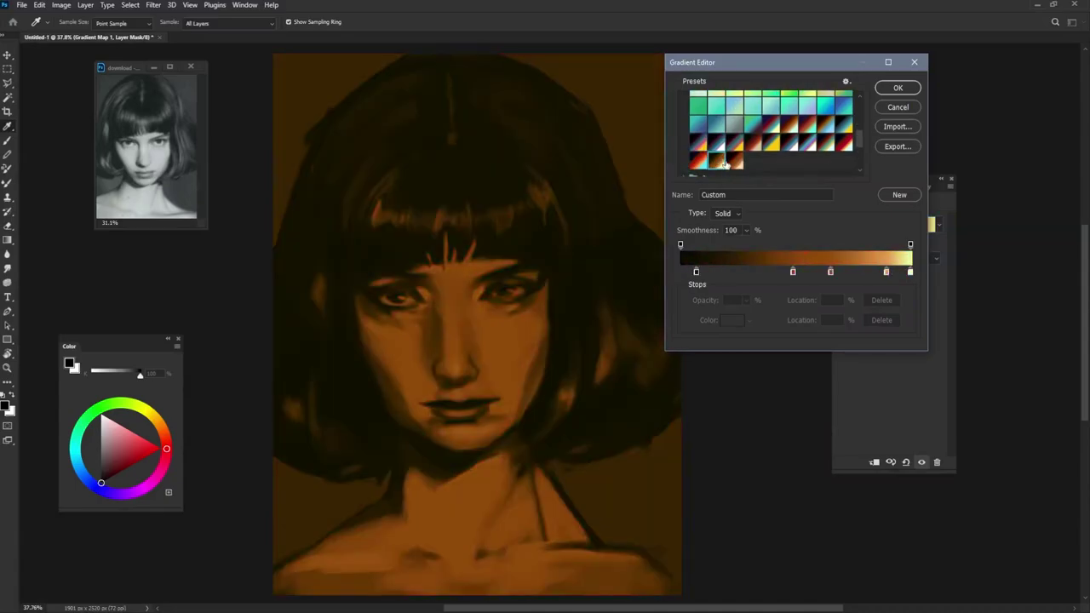
left_click(766, 145)
left_click(782, 147)
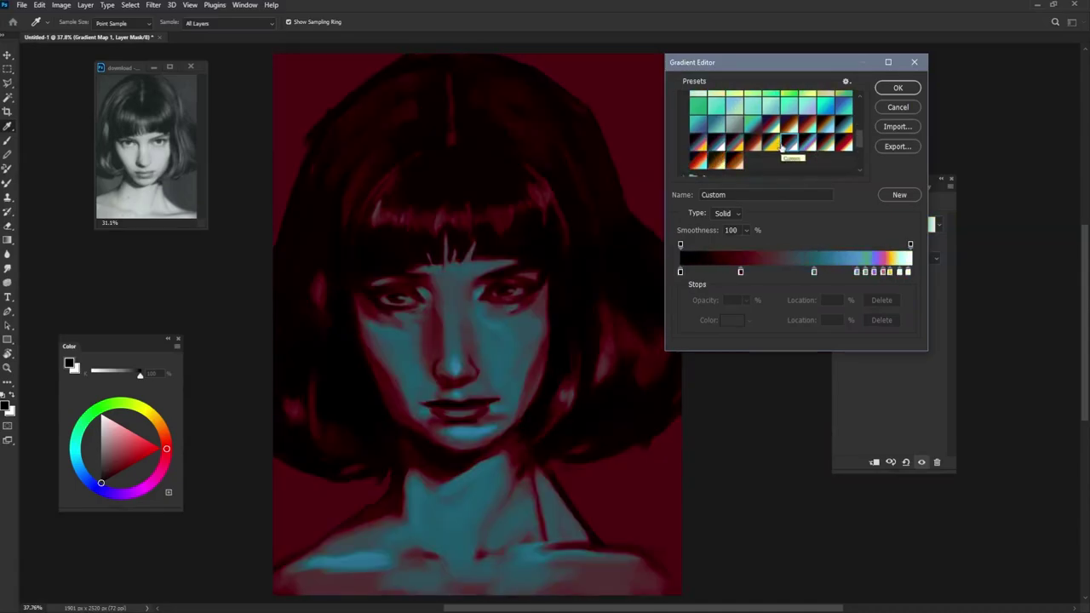
left_click(773, 148)
Step: Remove a middle stop, move the teal stop to 74%, and recolour another stop brown
left_click(770, 142)
left_click_drag(830, 272, 860, 291)
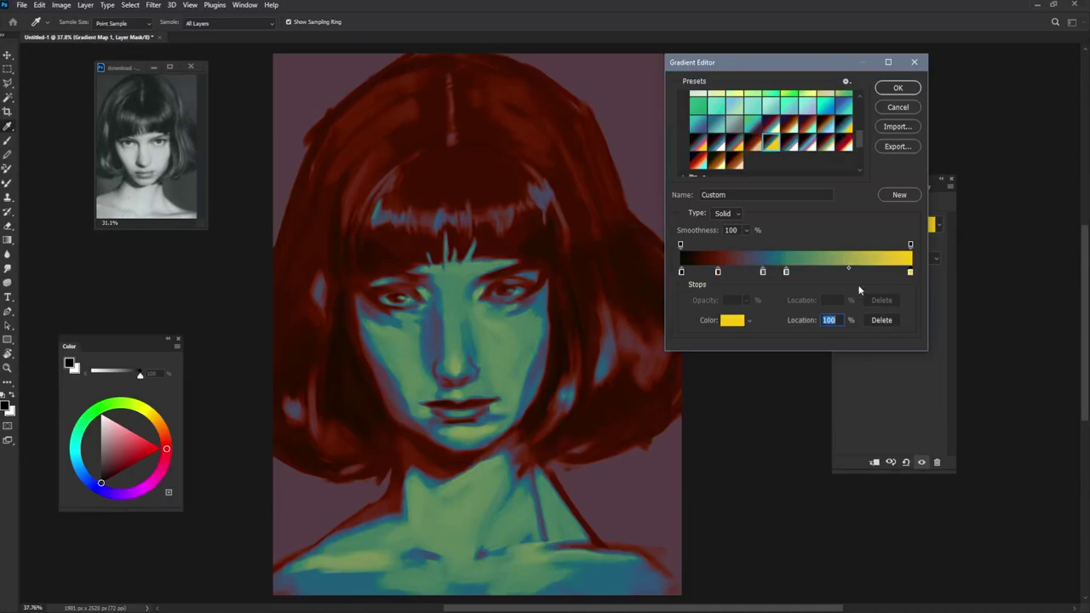
mouse_move(763, 272)
left_mouse_down()
mouse_move(764, 298)
mouse_move(852, 271)
left_mouse_up()
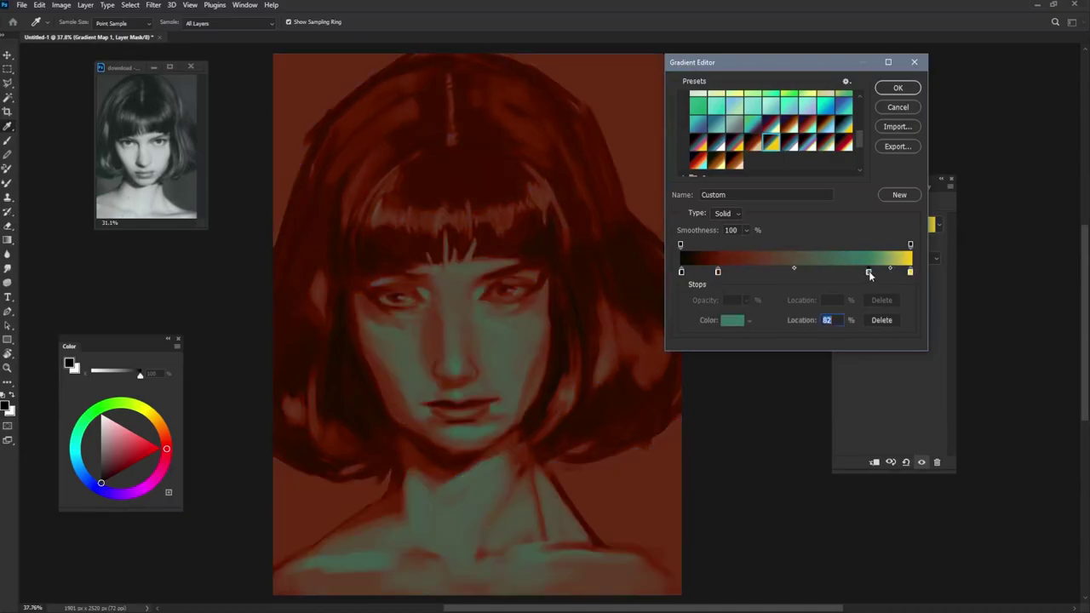
left_click(718, 271)
left_click(732, 320)
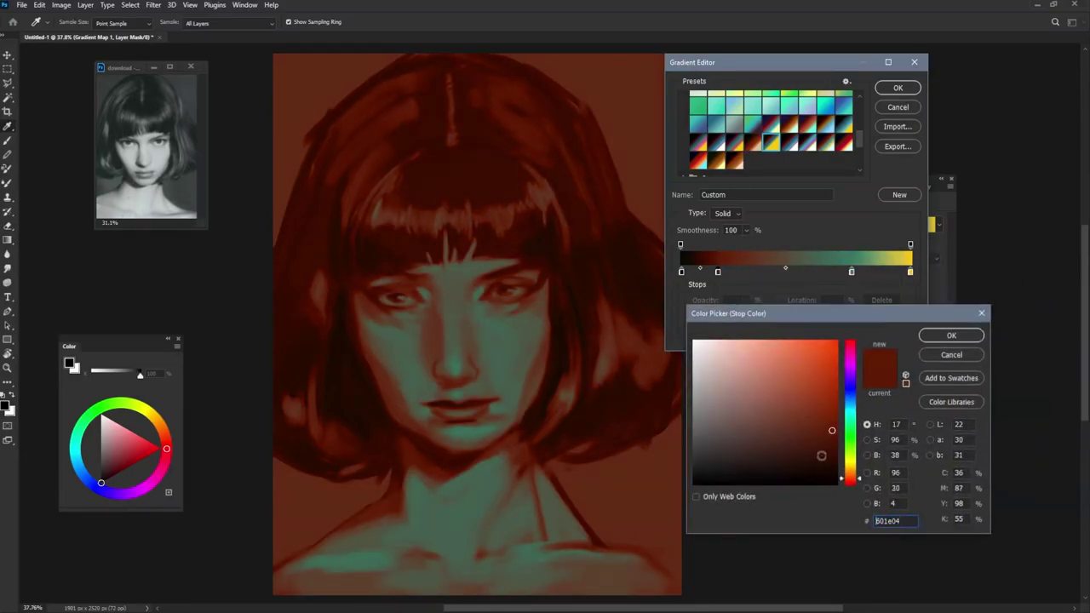
left_click_drag(849, 481, 849, 470)
left_click(952, 335)
Step: Recolour the teal gradient stop to an olive green
left_click(852, 271)
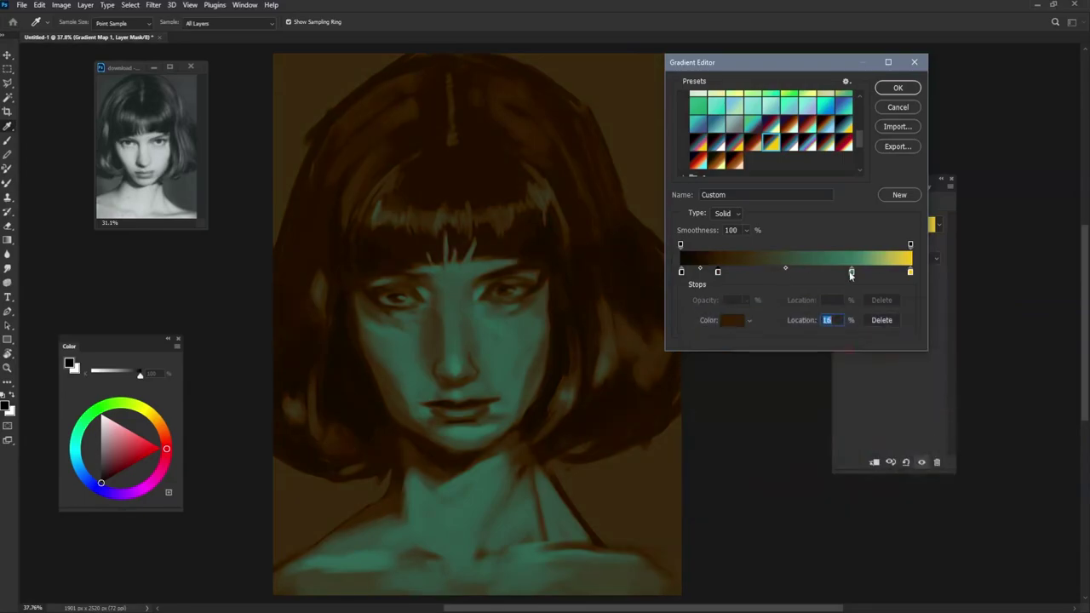
left_click(732, 321)
left_click(809, 418)
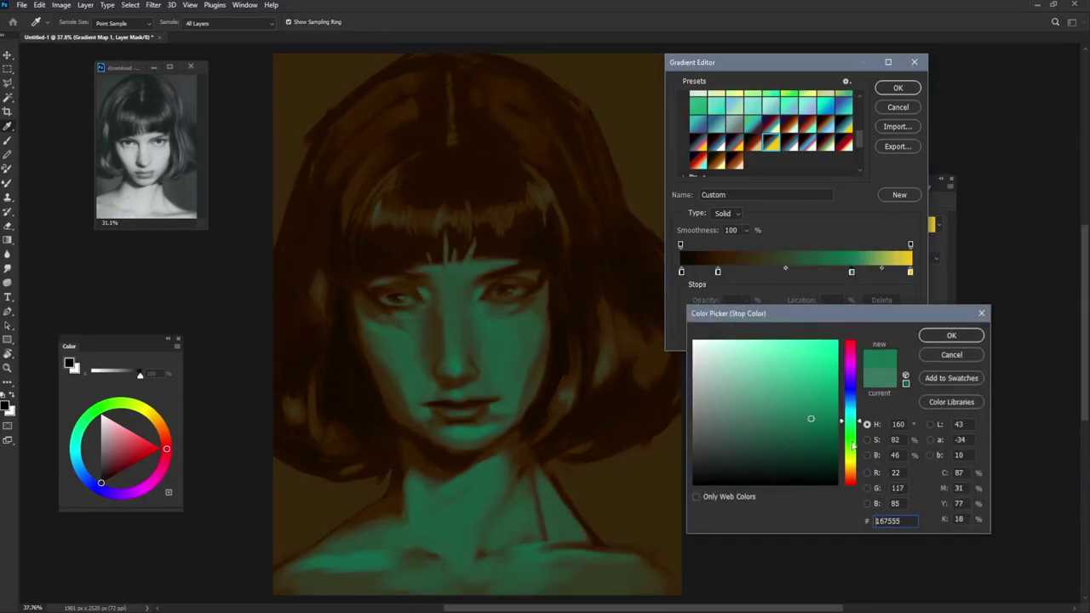
left_click_drag(850, 421, 855, 457)
left_click(820, 435)
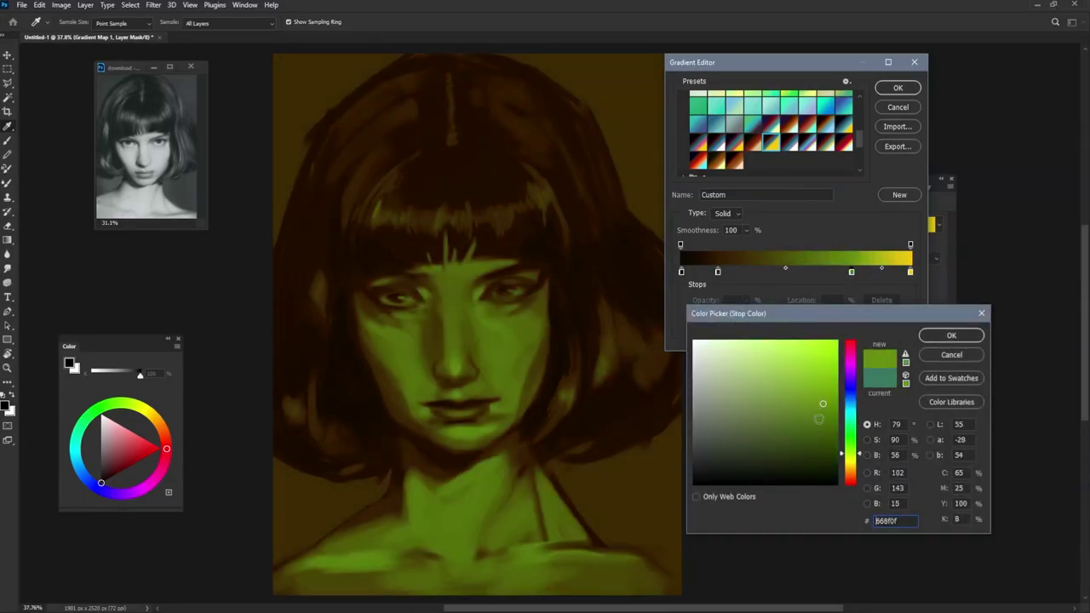
left_click(952, 335)
Step: Remove the yellow end stop, move green to the light end and brown to about 22%
left_click_drag(910, 271, 911, 307)
left_click_drag(852, 271, 911, 272)
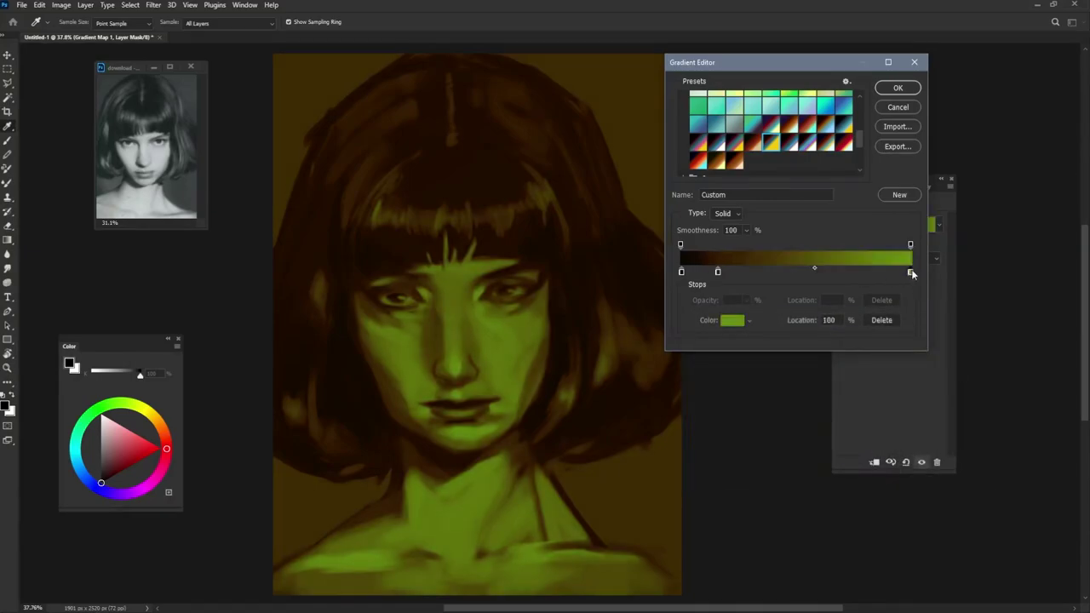
mouse_move(717, 271)
left_mouse_down()
mouse_move(749, 272)
mouse_move(730, 274)
left_mouse_up()
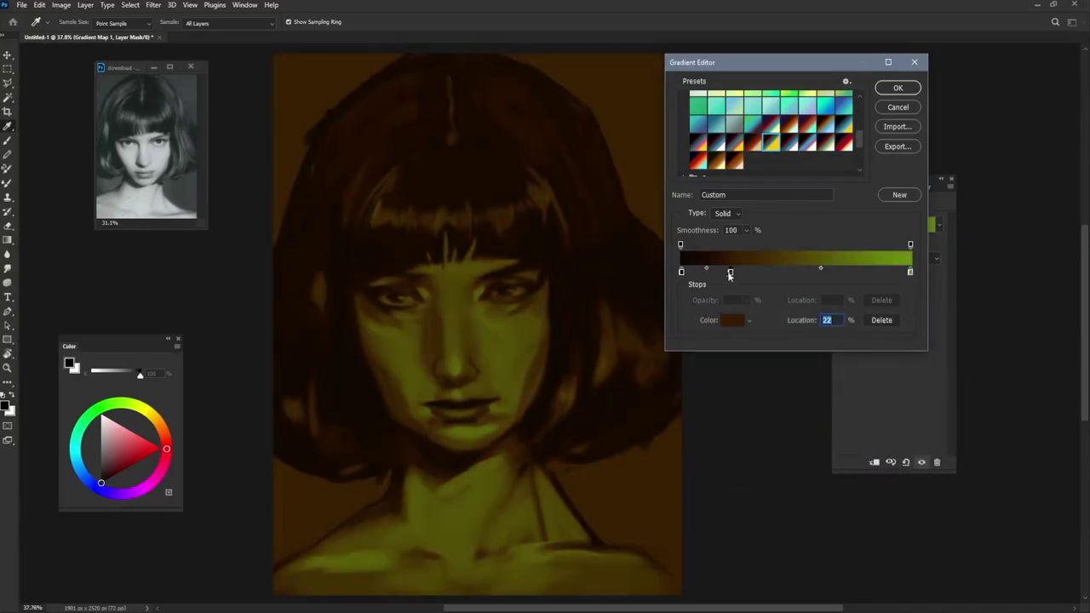
left_click(688, 273)
Step: Add a new dark stop and shift the brown stop to about 31%
double_click(688, 273)
left_click(839, 474)
left_click_drag(849, 389, 849, 399)
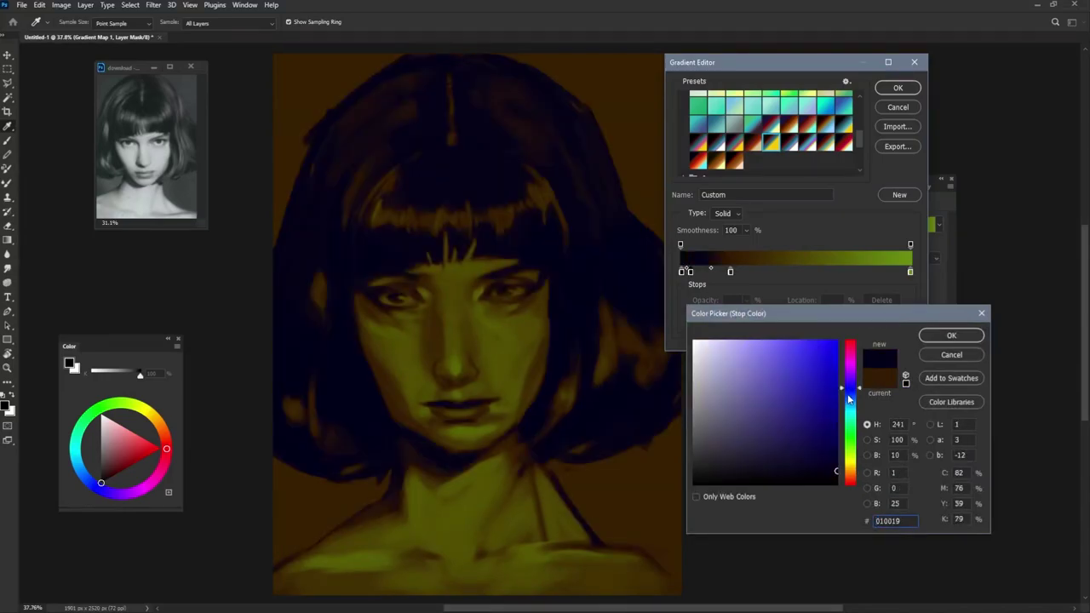
left_click(945, 337)
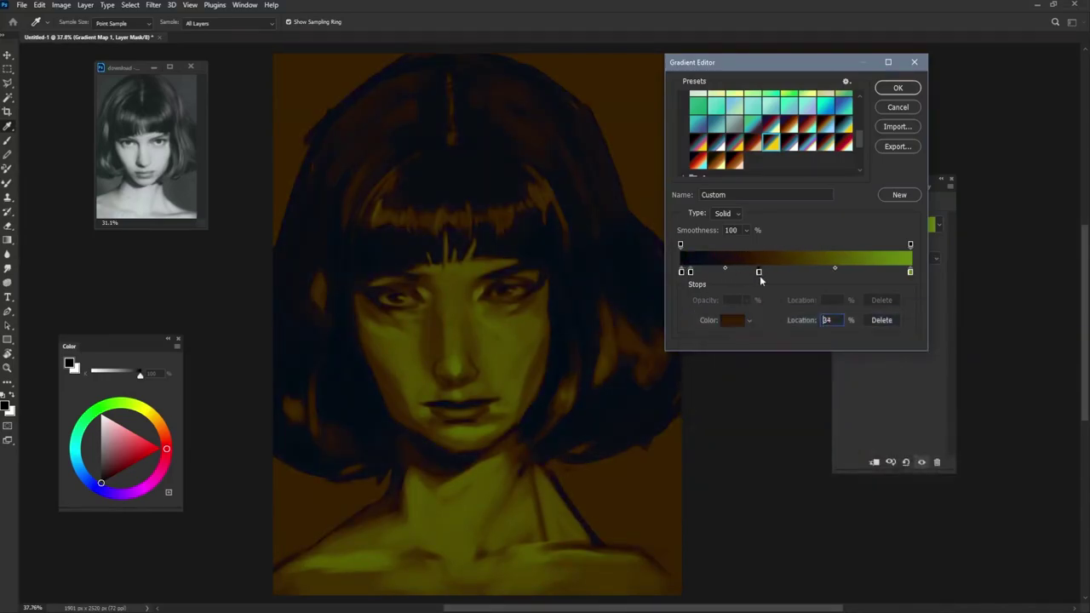
mouse_move(689, 272)
left_mouse_down()
mouse_move(690, 289)
mouse_move(751, 272)
mouse_move(719, 272)
left_mouse_up()
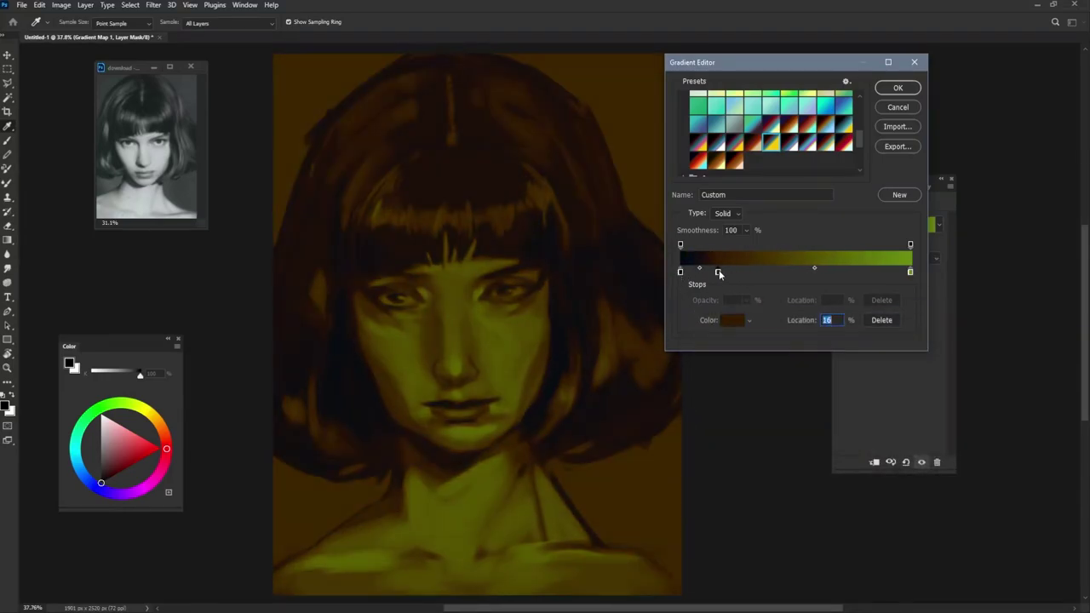
Step: Make a stop reddish-orange at about 62% and pull the green and orange stops left
double_click(799, 271)
mouse_move(818, 402)
left_mouse_down()
mouse_move(821, 433)
mouse_move(815, 410)
left_mouse_up()
left_click_drag(850, 464, 849, 478)
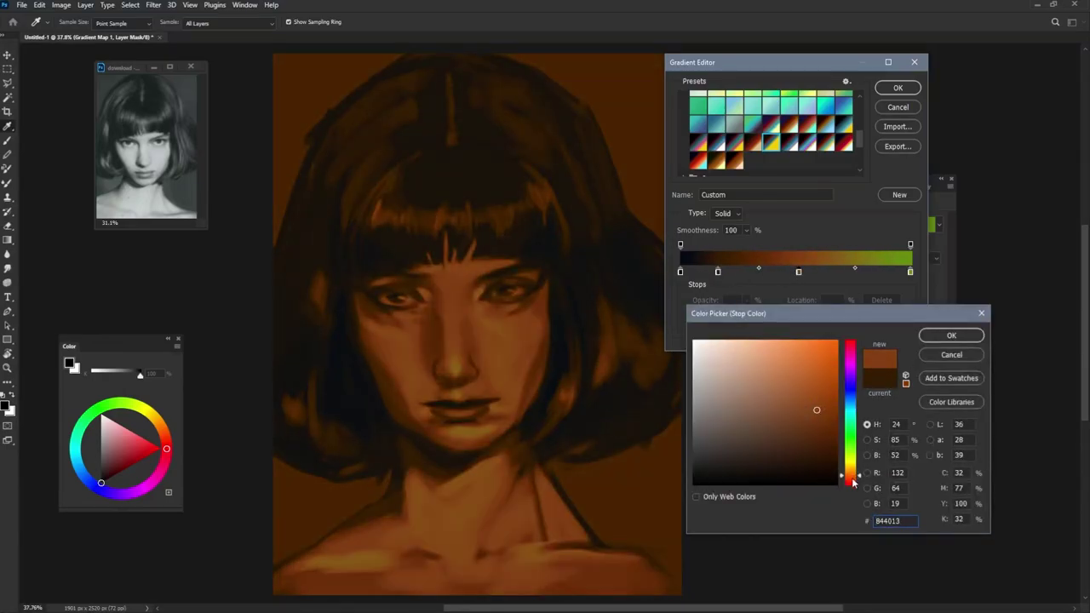
key("Return")
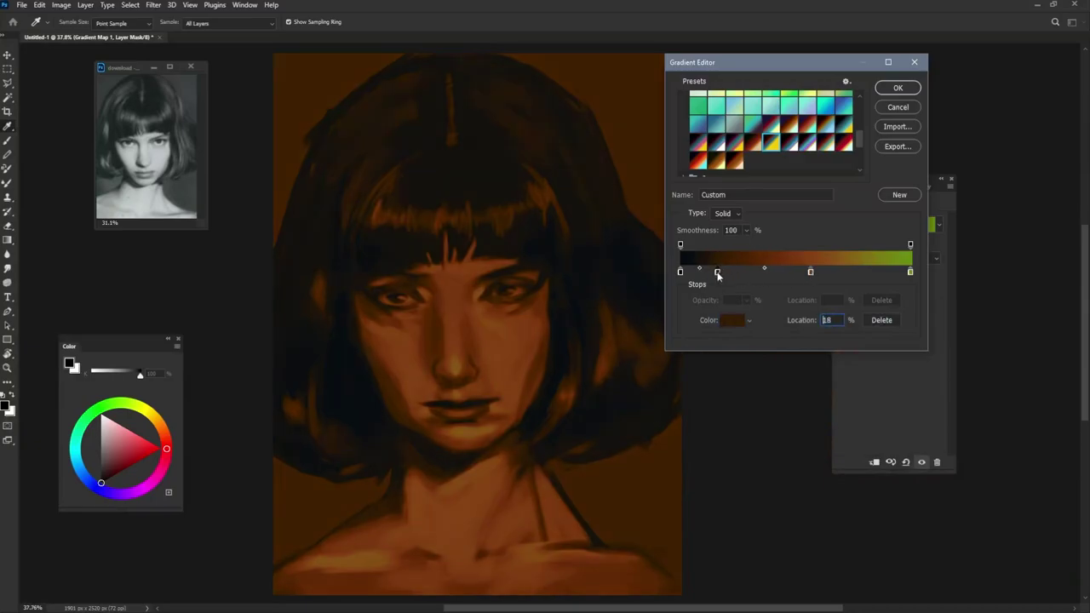
left_click_drag(810, 272, 822, 272)
left_click_drag(910, 272, 792, 271)
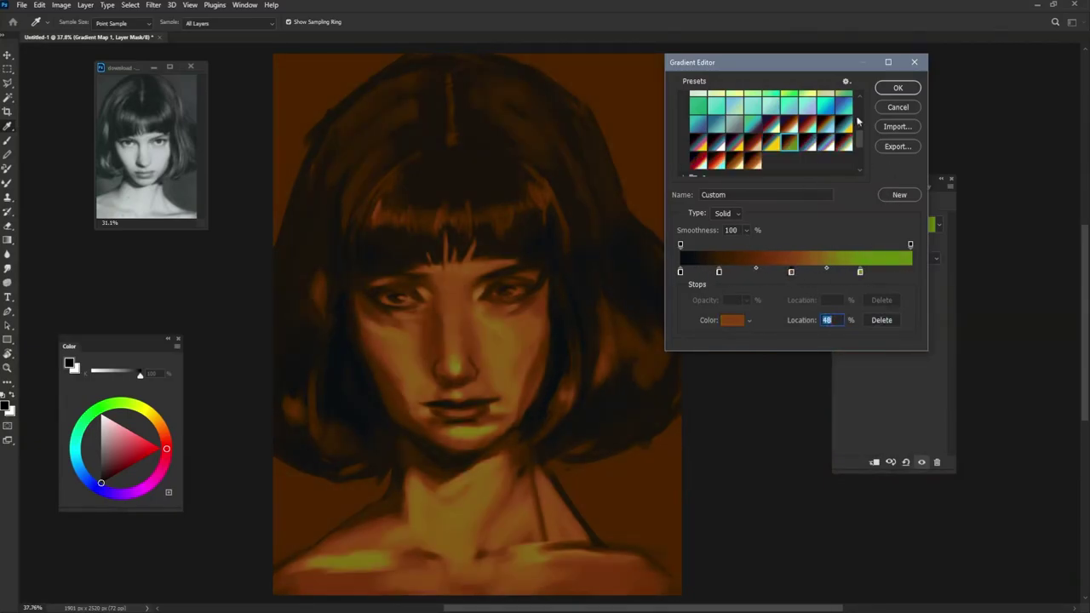
Step: Set the end stop to pale yellow, move green to 72%, and apply the gradient
left_click(733, 320)
left_click(850, 460)
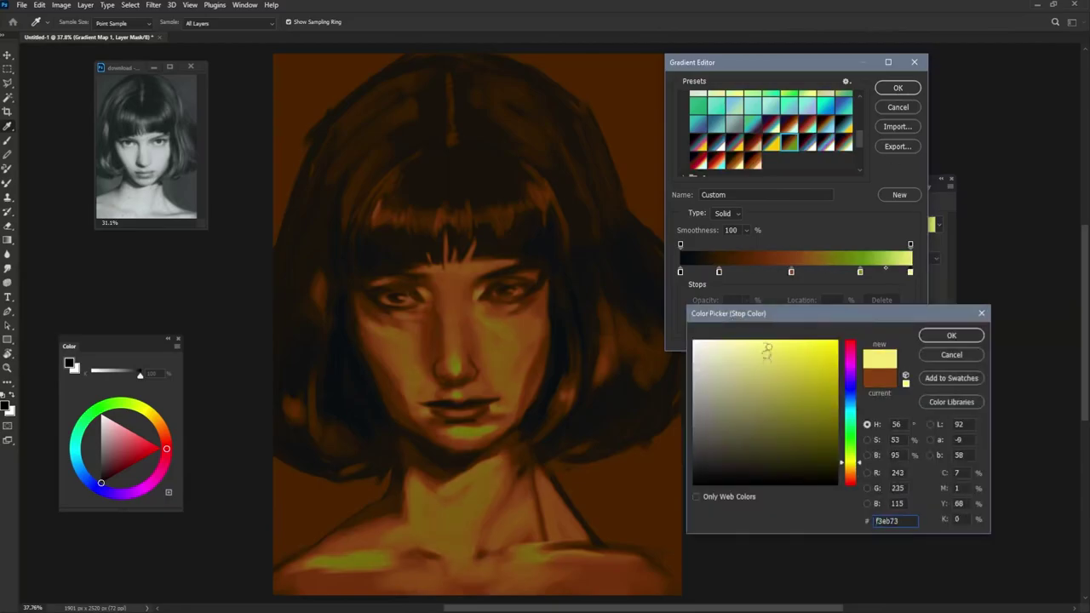
left_click(952, 336)
left_click_drag(860, 272, 846, 272)
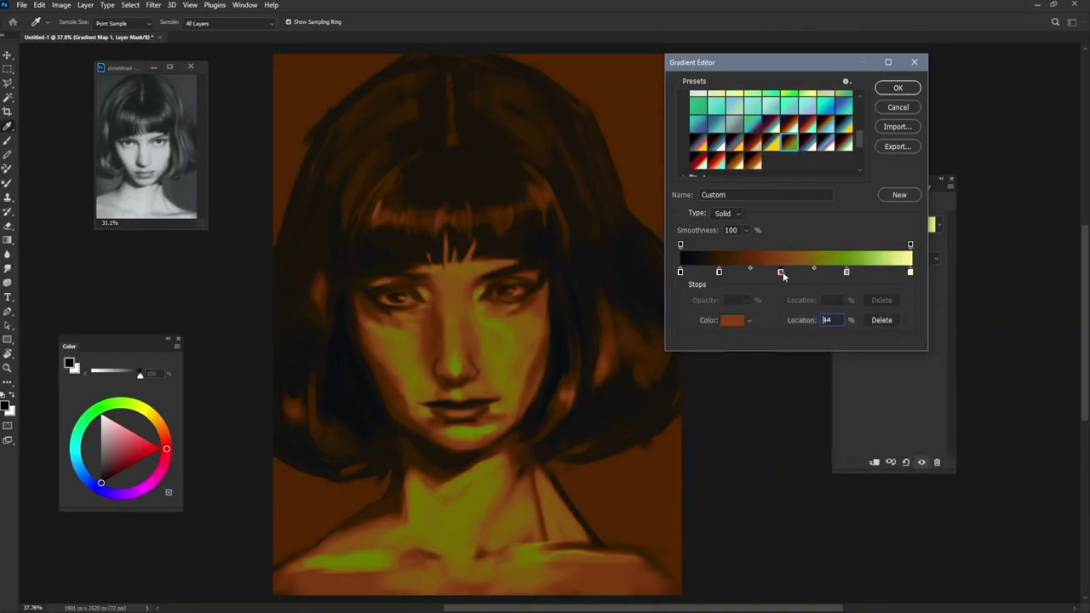
left_click(897, 88)
Step: On a new layer above the gradient map, brush blue along the hair's right edge
key("b")
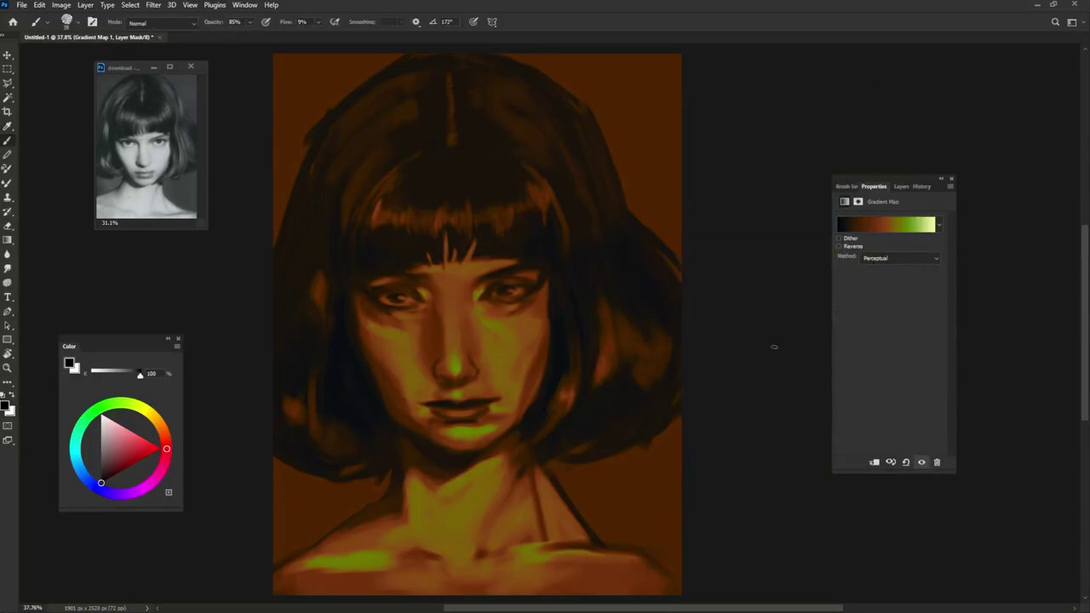
left_click(901, 185)
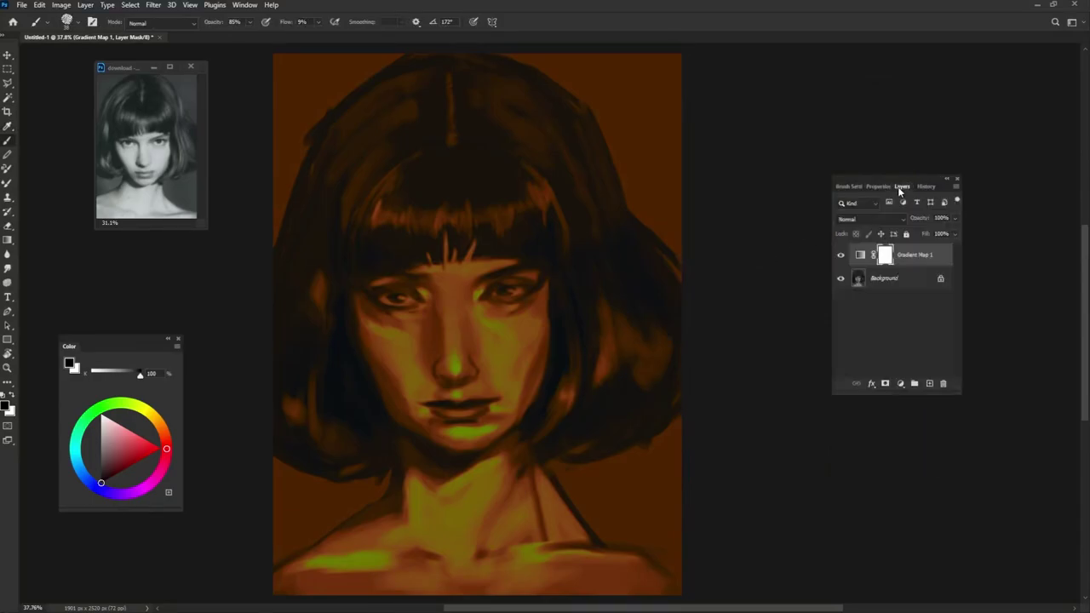
left_click(928, 384)
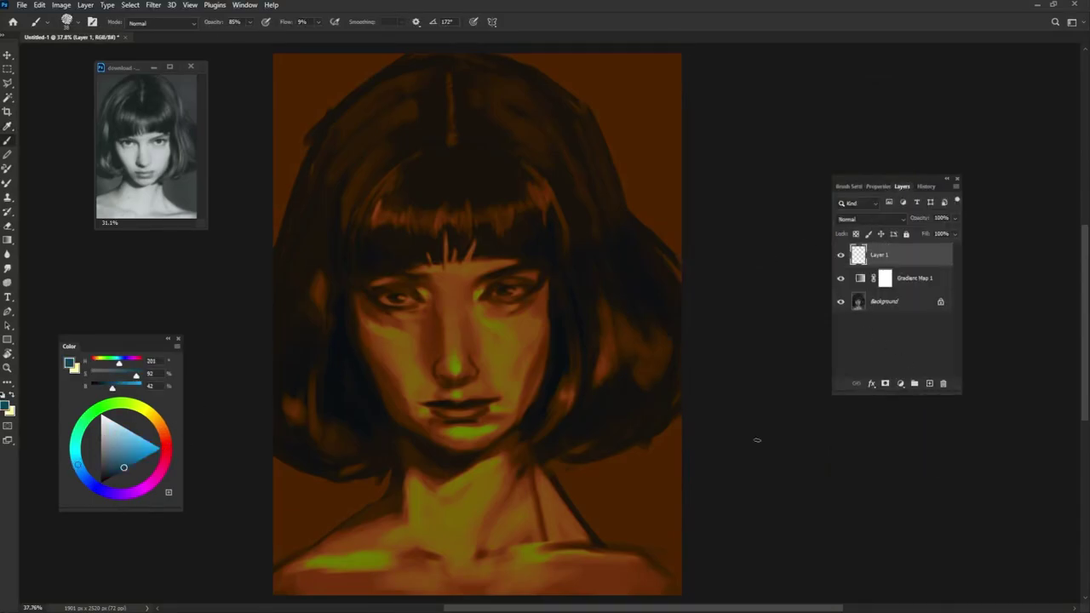
left_click_drag(590, 81, 680, 254)
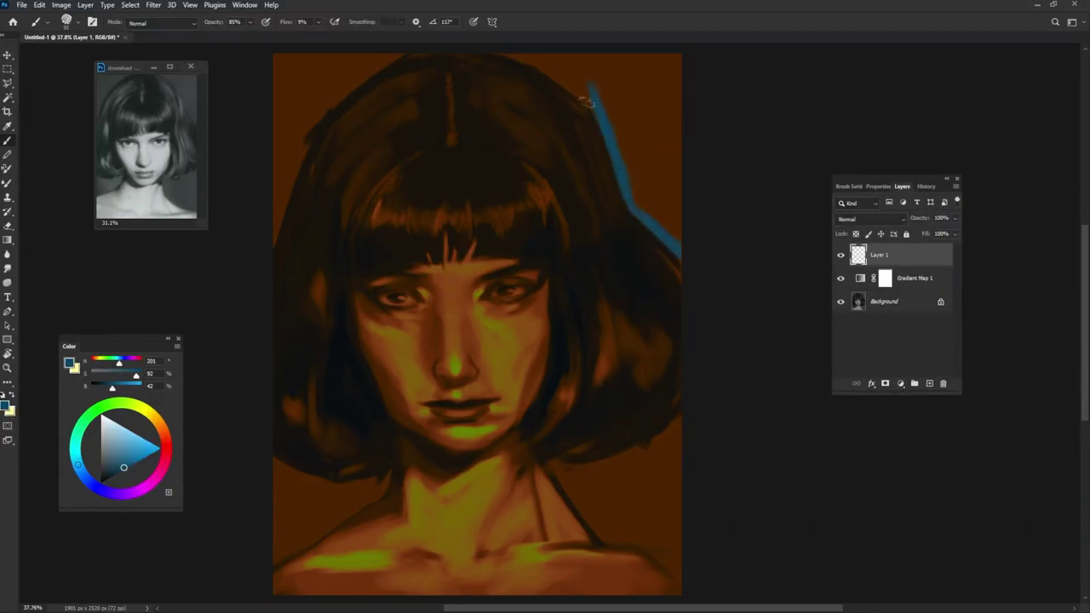
mouse_move(591, 86)
left_mouse_down()
mouse_move(515, 57)
mouse_move(417, 46)
mouse_move(304, 85)
mouse_move(356, 72)
mouse_move(295, 166)
left_mouse_up()
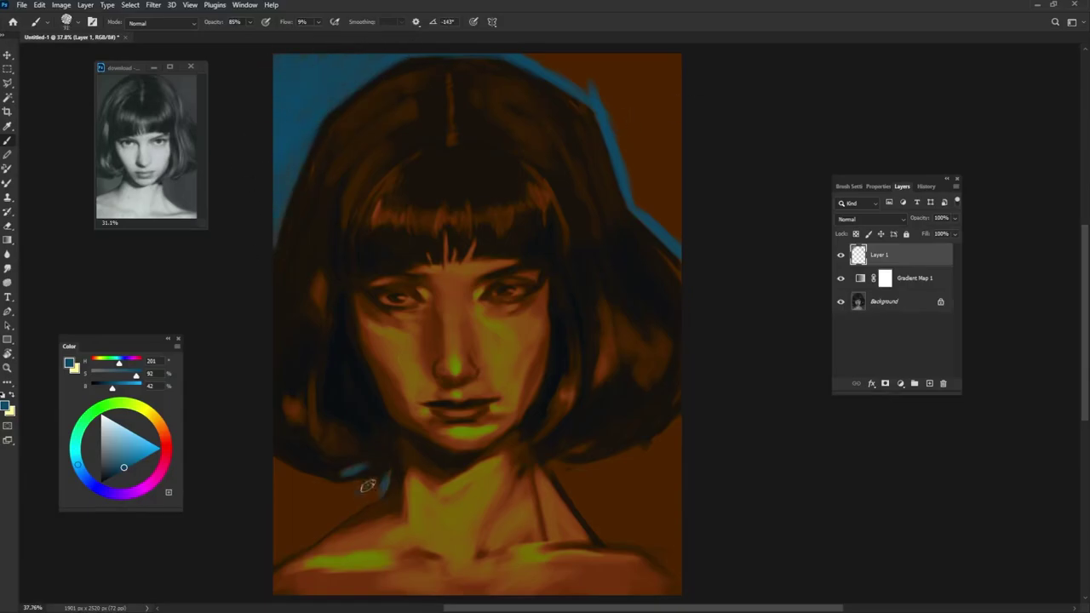
Step: Paint blue beside the neck and the lower and upper-right background, then add another layer
left_click_drag(365, 482, 307, 511)
mouse_move(274, 465)
left_mouse_down()
mouse_move(360, 497)
mouse_move(307, 545)
mouse_move(281, 486)
left_mouse_up()
mouse_move(545, 467)
left_mouse_down()
mouse_move(607, 472)
mouse_move(680, 424)
mouse_move(596, 526)
mouse_move(660, 551)
left_mouse_up()
mouse_move(677, 452)
left_mouse_down()
mouse_move(600, 502)
mouse_move(600, 537)
mouse_move(647, 545)
mouse_move(618, 511)
left_mouse_up()
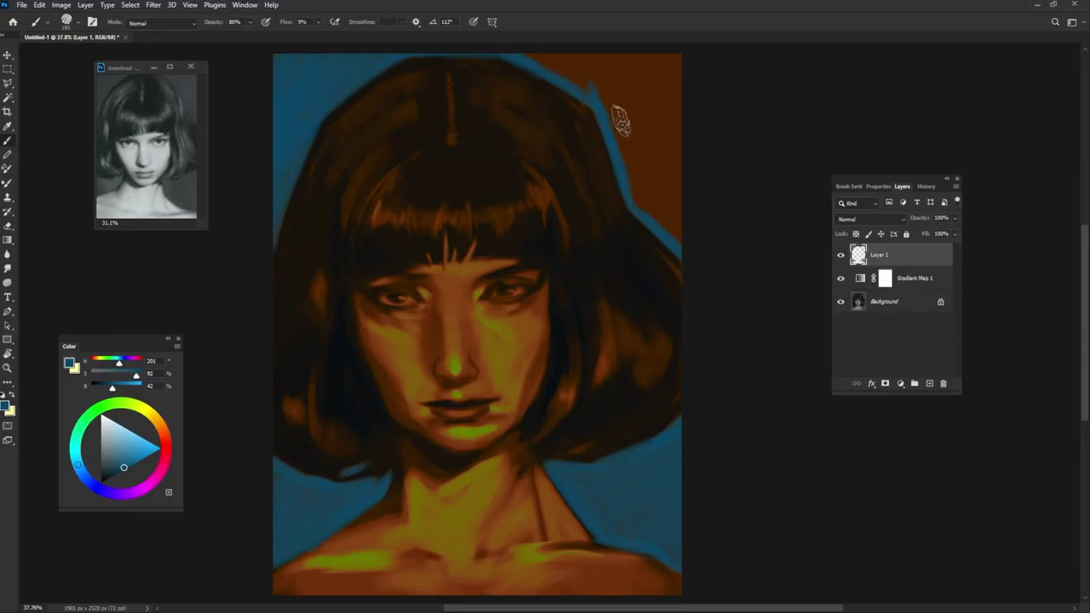
mouse_move(621, 110)
left_mouse_down()
mouse_move(608, 73)
mouse_move(662, 74)
mouse_move(632, 179)
mouse_move(675, 226)
left_mouse_up()
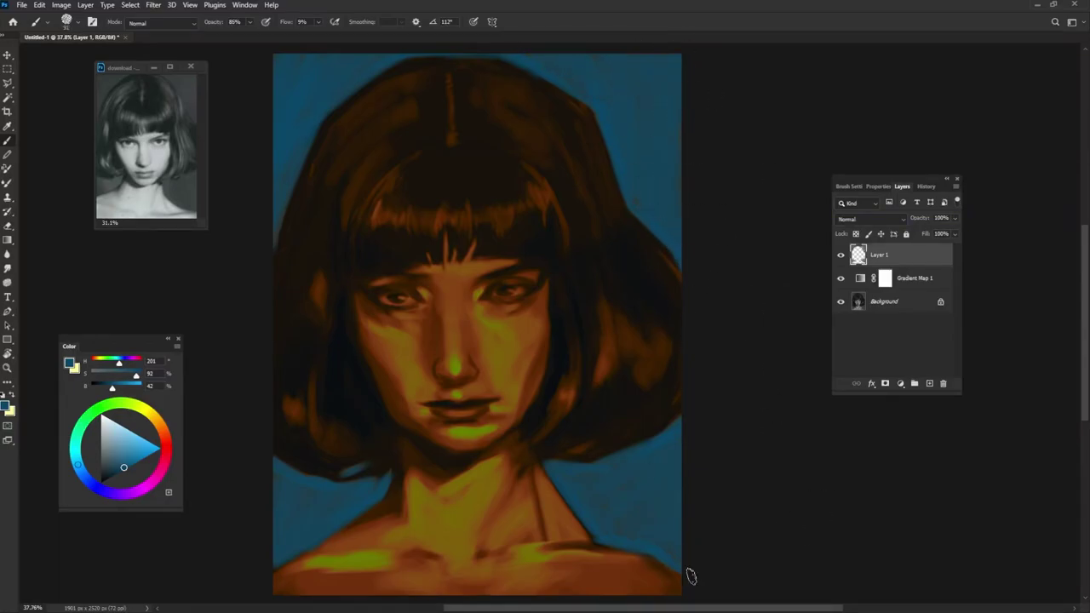
left_click(929, 384)
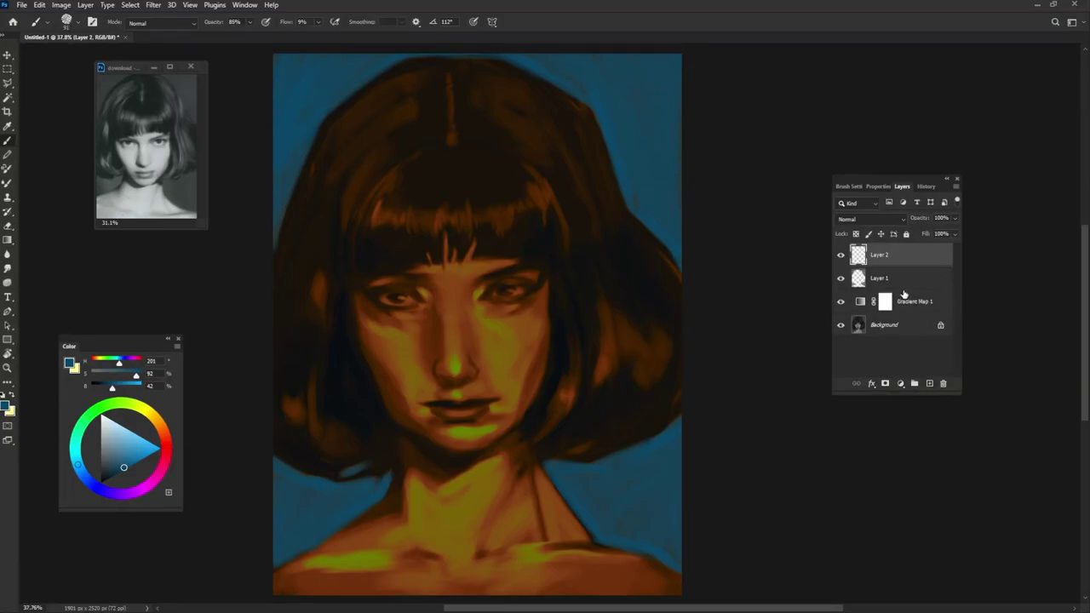
Step: Set Layer 2 to Overlay and paint orange light across the eye, cheek and lips
left_click(897, 220)
left_click(865, 352)
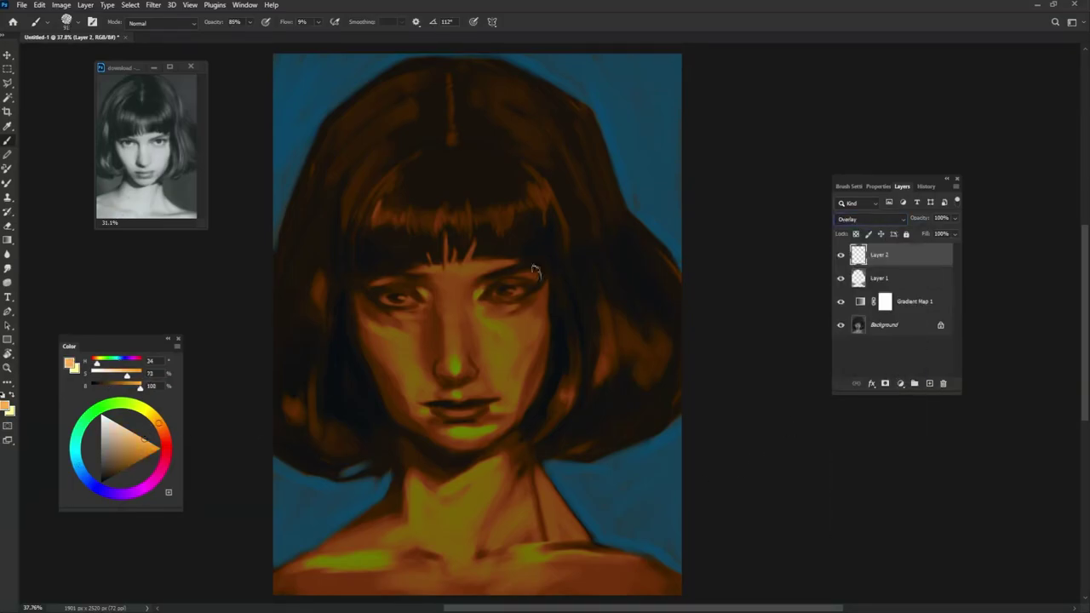
left_click_drag(512, 290, 530, 281)
left_click_drag(490, 355, 473, 396)
left_click_drag(519, 294, 490, 383)
left_click_drag(528, 315, 481, 413)
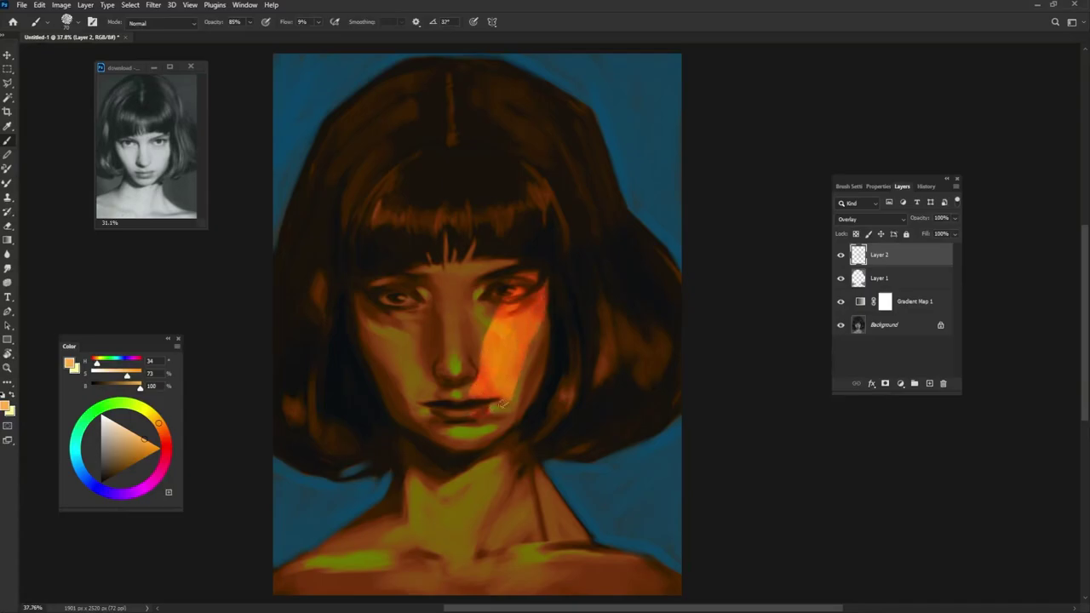
mouse_move(511, 379)
left_mouse_down()
mouse_move(464, 434)
mouse_move(500, 424)
left_mouse_up()
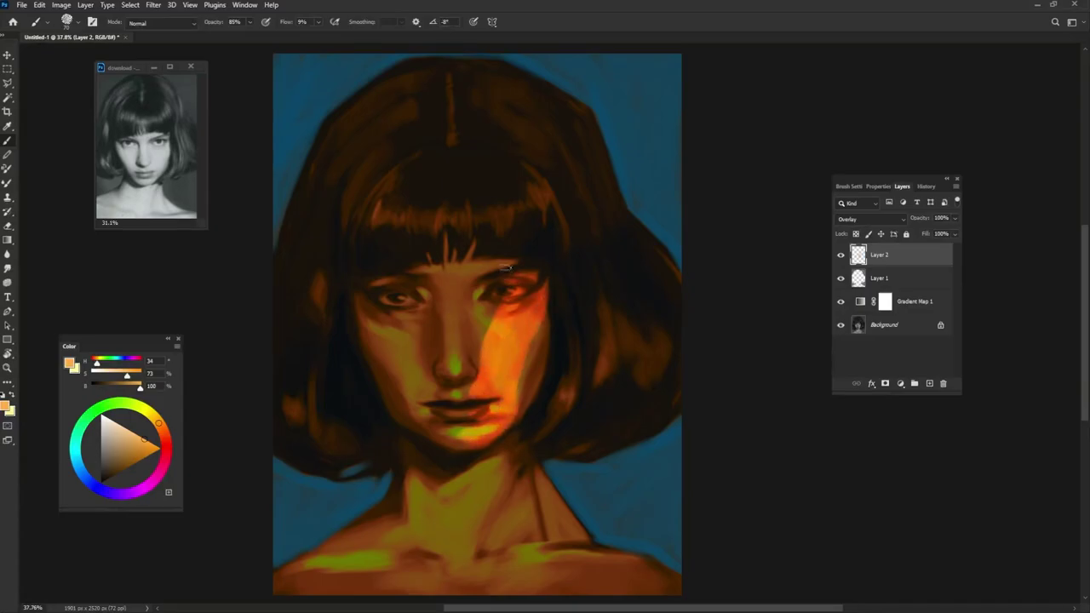
Step: Add orange streaks on the hair, near the top, and down the neck and chest
left_click_drag(541, 214, 531, 187)
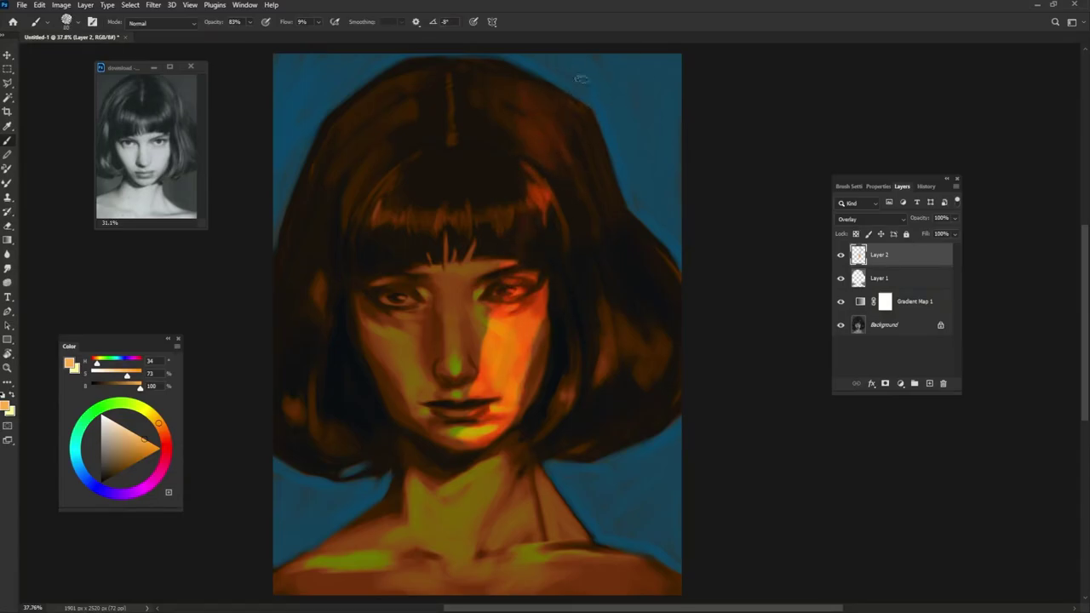
mouse_move(588, 81)
left_mouse_down()
mouse_move(596, 55)
mouse_move(603, 84)
left_mouse_up()
mouse_move(467, 503)
left_mouse_down()
mouse_move(452, 553)
mouse_move(460, 566)
mouse_move(442, 597)
left_mouse_up()
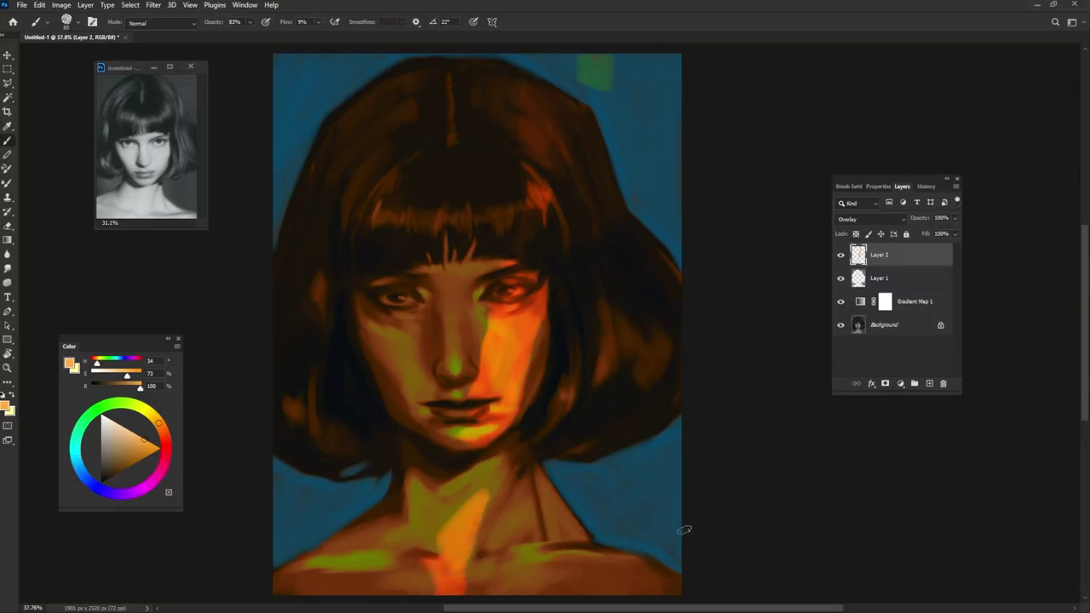
Step: Switch Layer 2 to Screen and paint highlights on the chin, hair, crown and chest
left_click(868, 219)
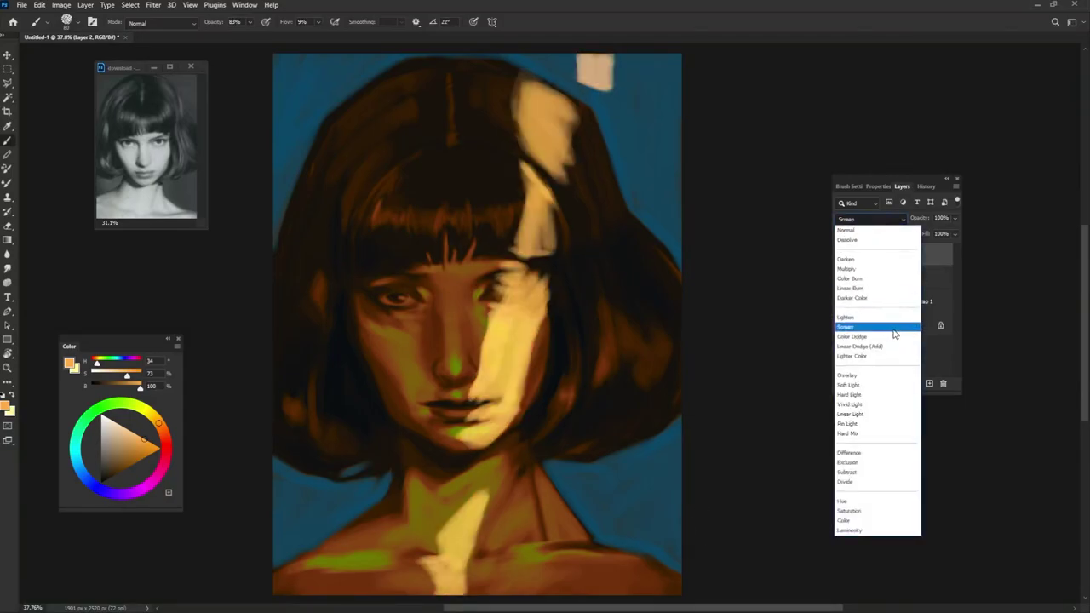
left_click(893, 329)
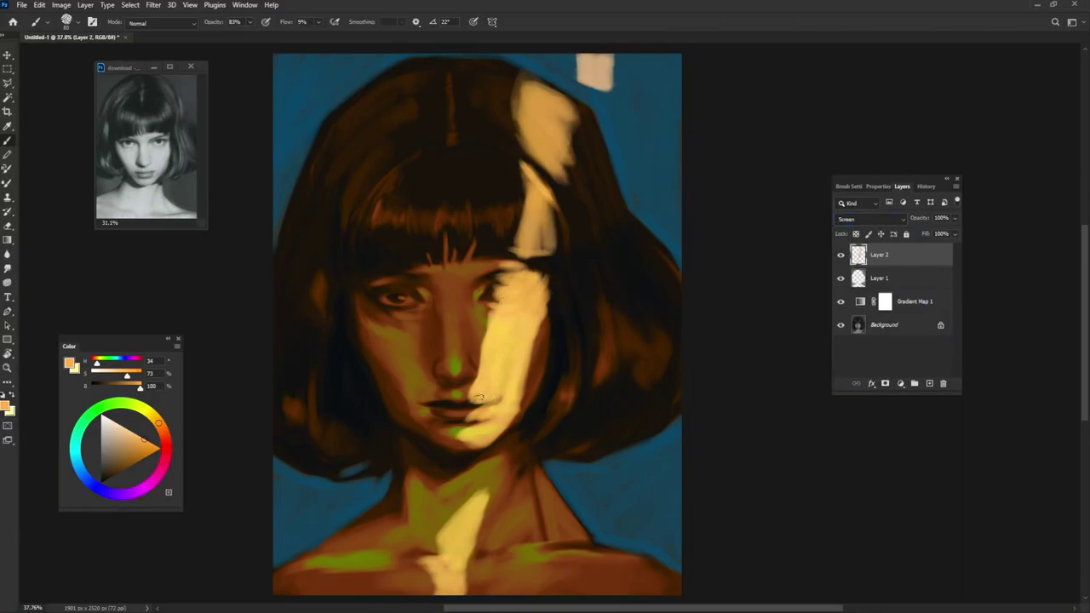
mouse_move(478, 397)
left_mouse_down()
mouse_move(550, 224)
mouse_move(516, 252)
mouse_move(532, 170)
mouse_move(550, 217)
left_mouse_up()
mouse_move(528, 81)
left_mouse_down()
mouse_move(562, 171)
mouse_move(571, 86)
left_mouse_up()
mouse_move(447, 587)
left_mouse_down()
mouse_move(481, 494)
mouse_move(441, 549)
mouse_move(492, 545)
left_mouse_up()
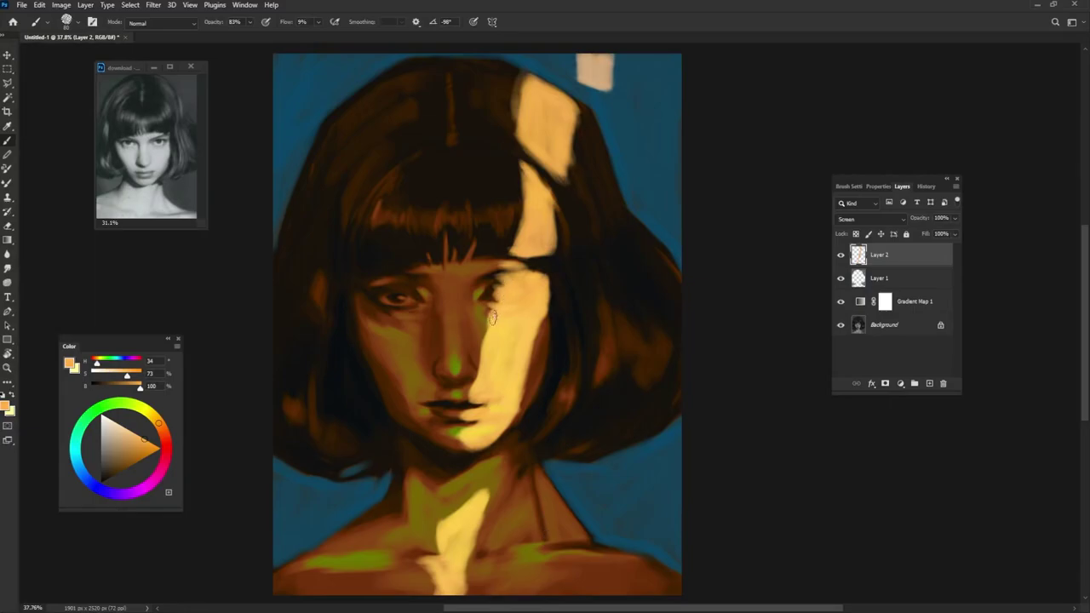
Step: Brighten the lit cheek near the eye and extend the chest highlight
mouse_move(511, 289)
left_mouse_down()
mouse_move(502, 275)
mouse_move(545, 272)
left_mouse_up()
left_click_drag(519, 348, 515, 425)
left_click_drag(531, 331, 528, 359)
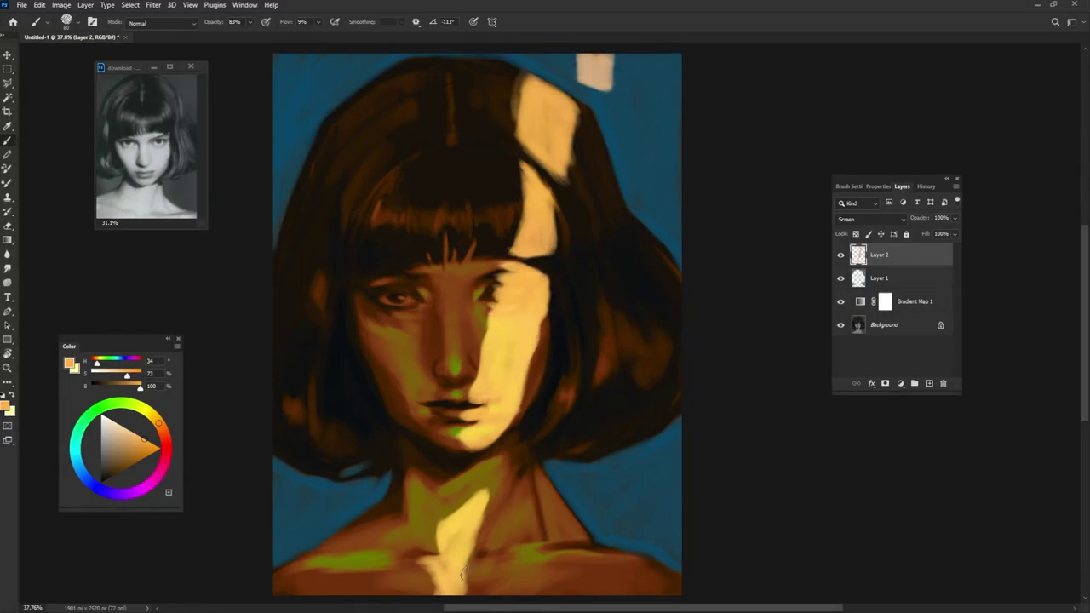
mouse_move(464, 575)
left_mouse_down()
mouse_move(473, 524)
mouse_move(426, 587)
mouse_move(451, 543)
left_mouse_up()
Step: Erase the edges of the upper hair highlight to crisp it up
key("e")
left_click_drag(514, 68, 517, 145)
left_click_drag(579, 102, 571, 183)
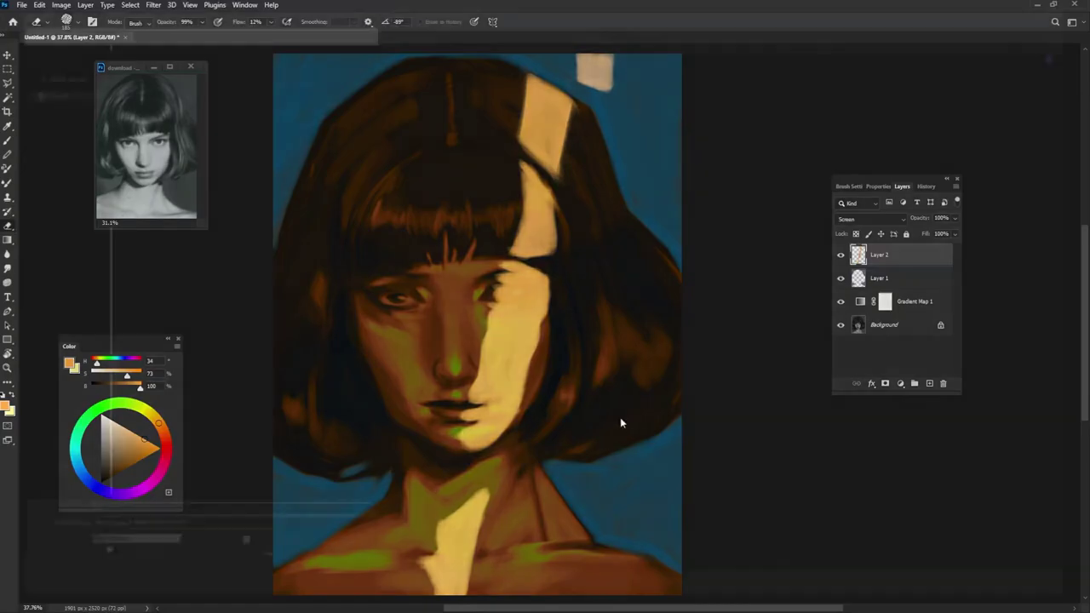
Step: Save the painting as the PSD file kalleb.psd
key("ctrl+s")
type("kallch")
key("Return")
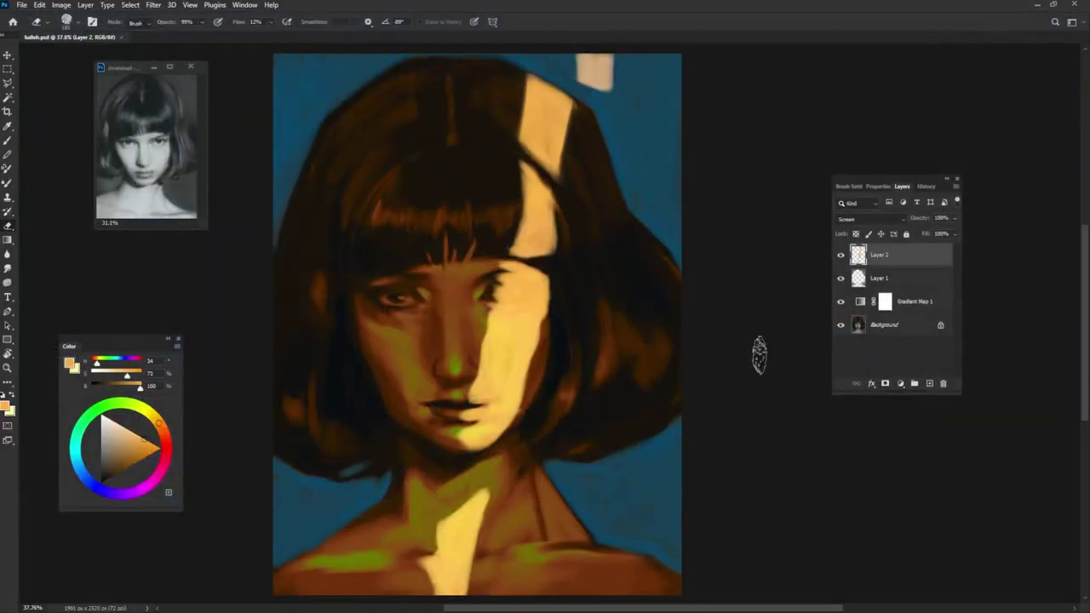
Step: Set Layer 2's blend mode to Hard Light at 68% opacity
left_click(868, 218)
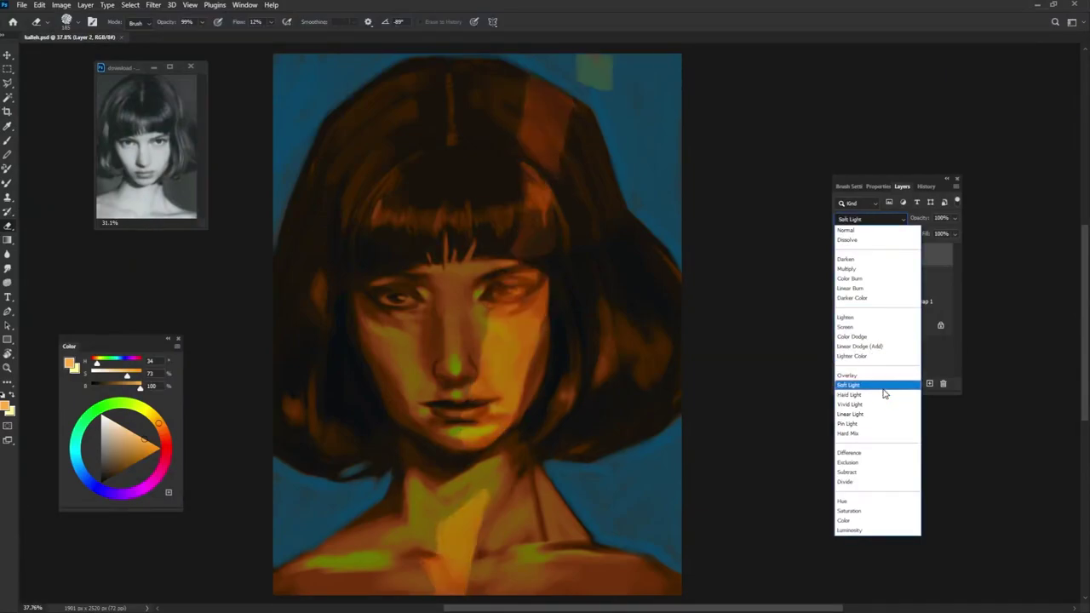
left_click(886, 398)
left_click(954, 218)
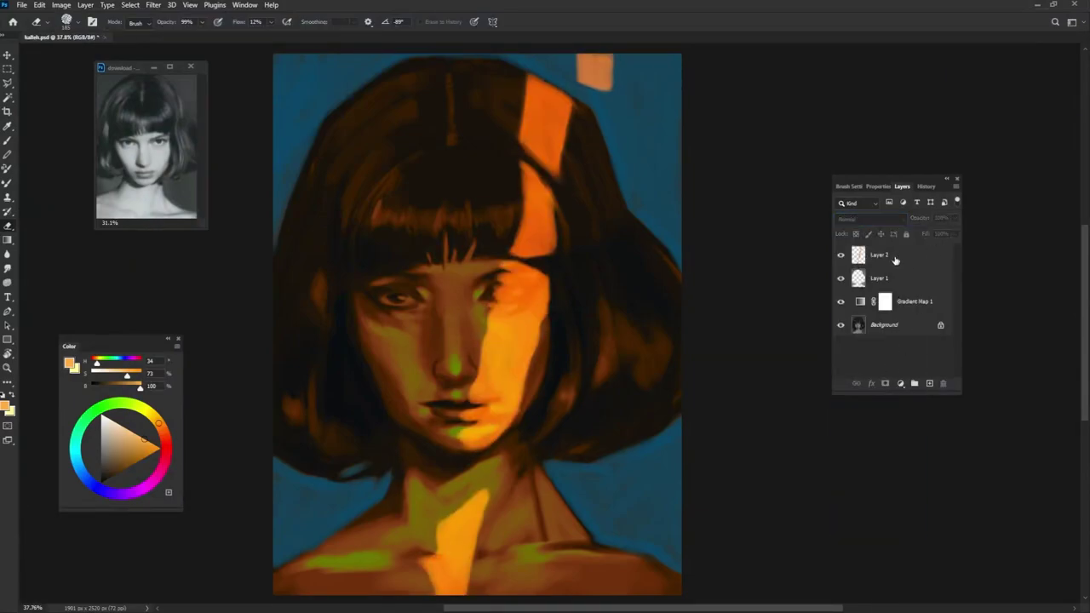
left_click_drag(948, 233, 938, 233)
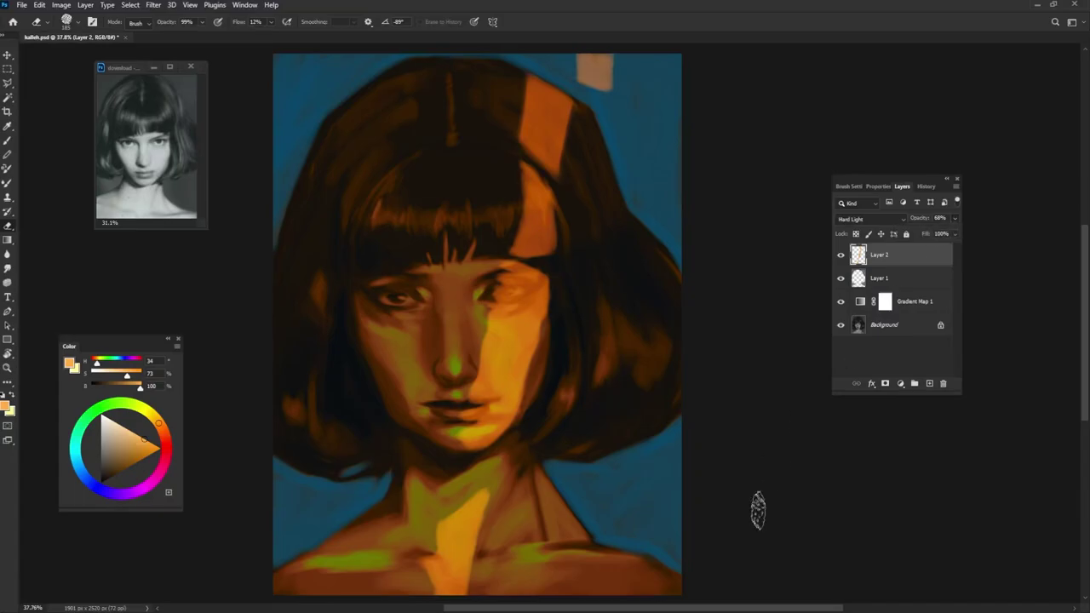